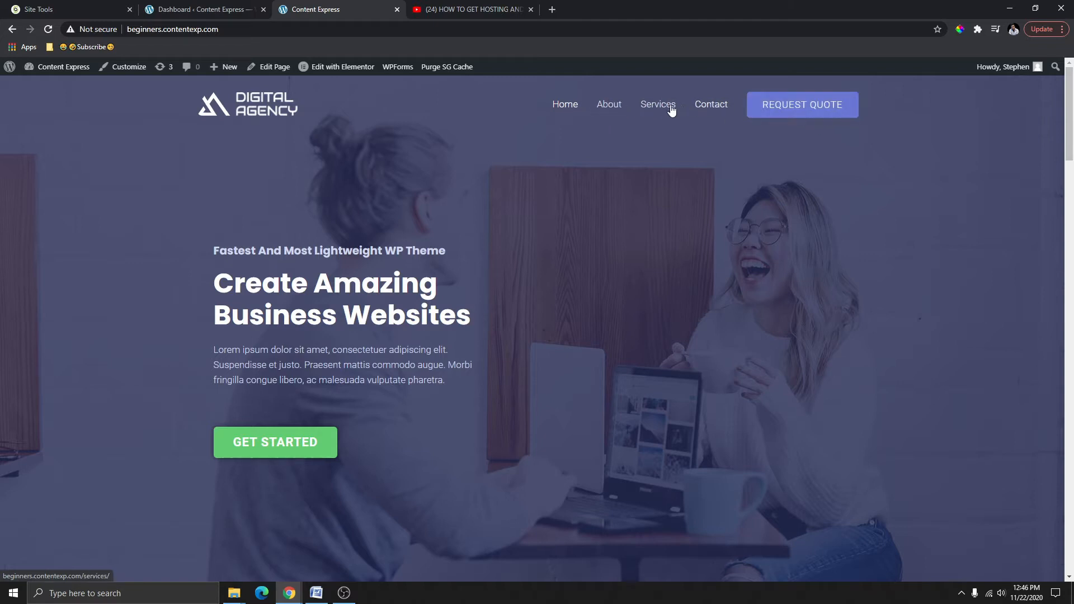
# - Search the WordPress plugin directory for "woo" and install the WooCommerce plugin
pyautogui.click(210, 7)
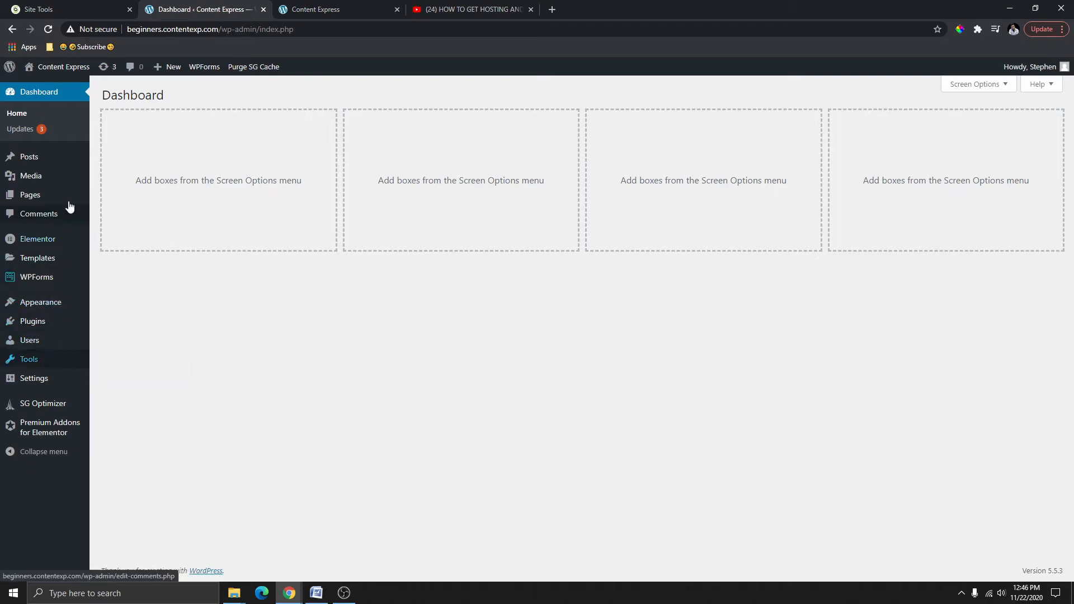
pyautogui.moveTo(43, 330)
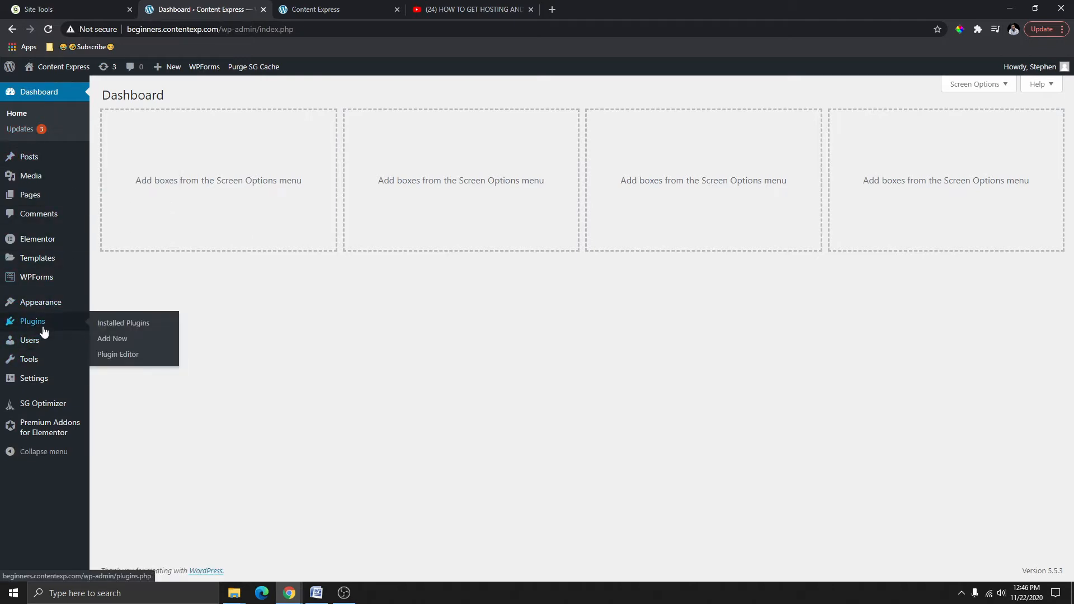
pyautogui.click(112, 340)
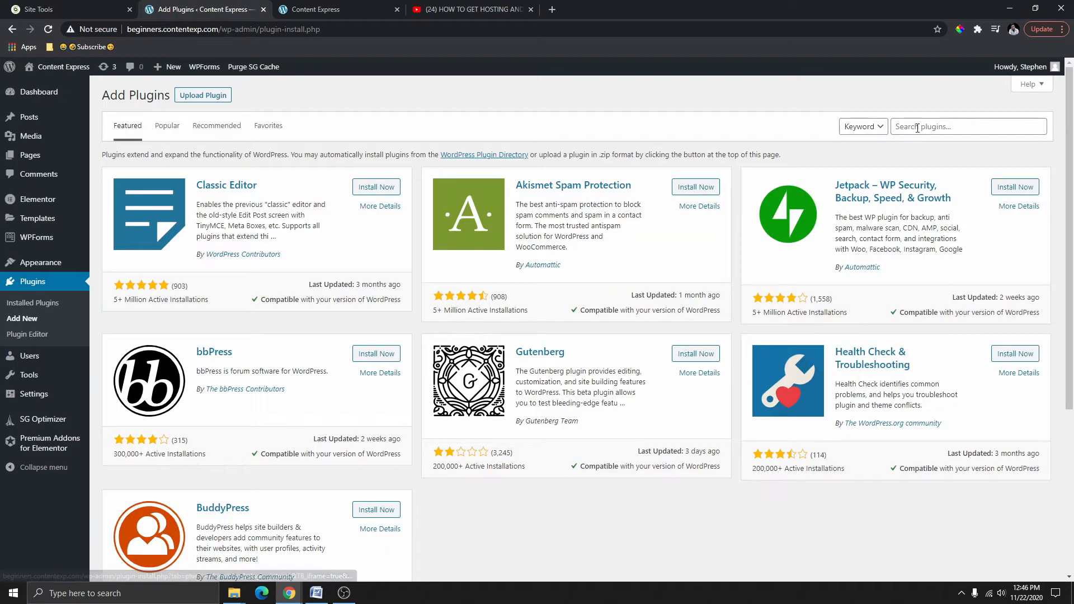
pyautogui.click(919, 128)
pyautogui.write('woo')
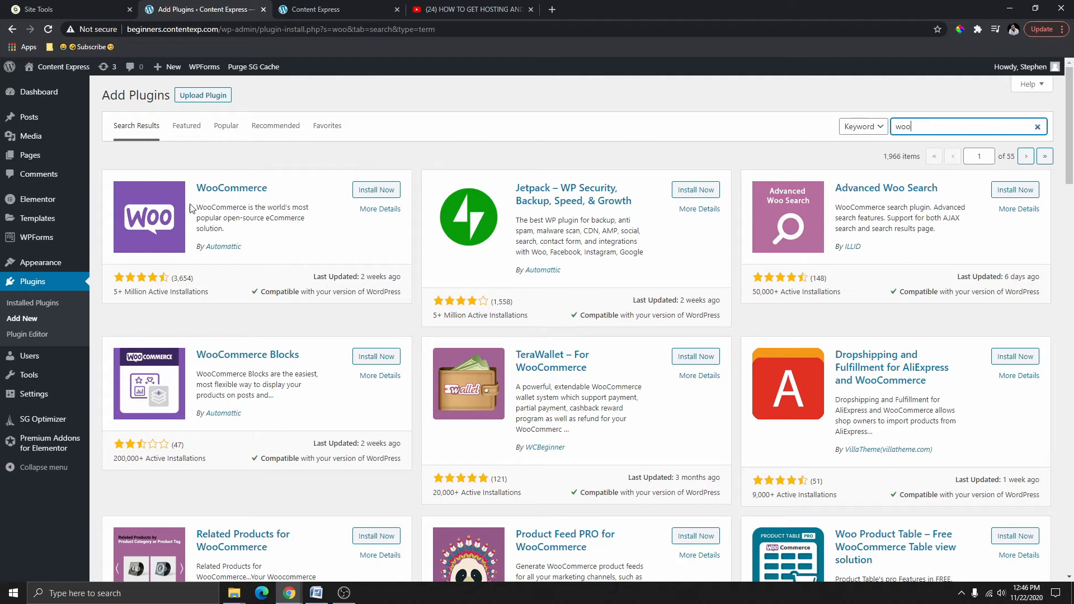
pyautogui.moveTo(210, 195); pyautogui.dragTo(236, 232)
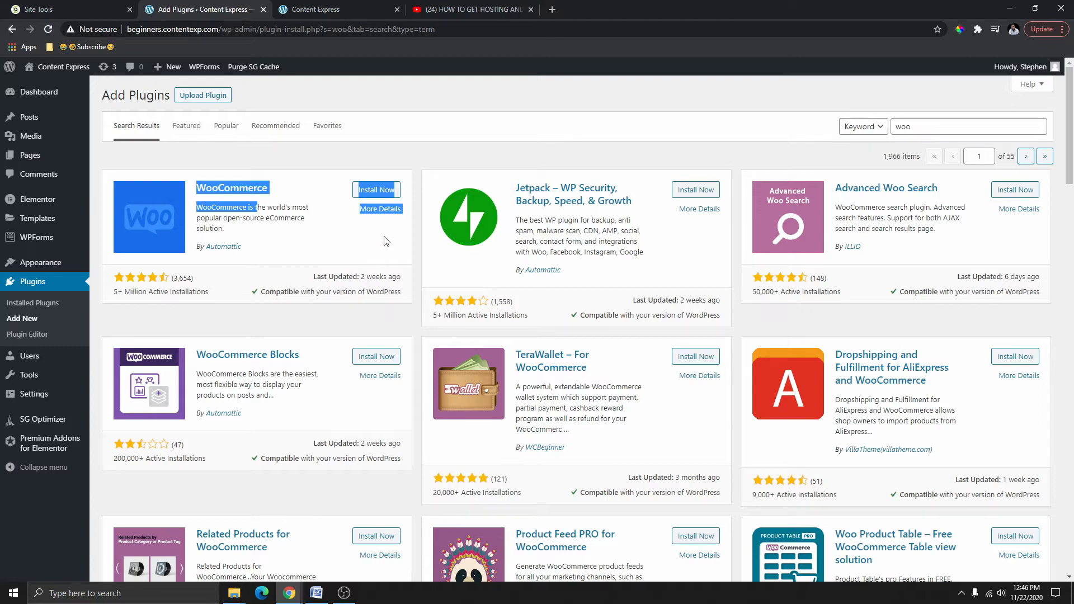
pyautogui.click(336, 202)
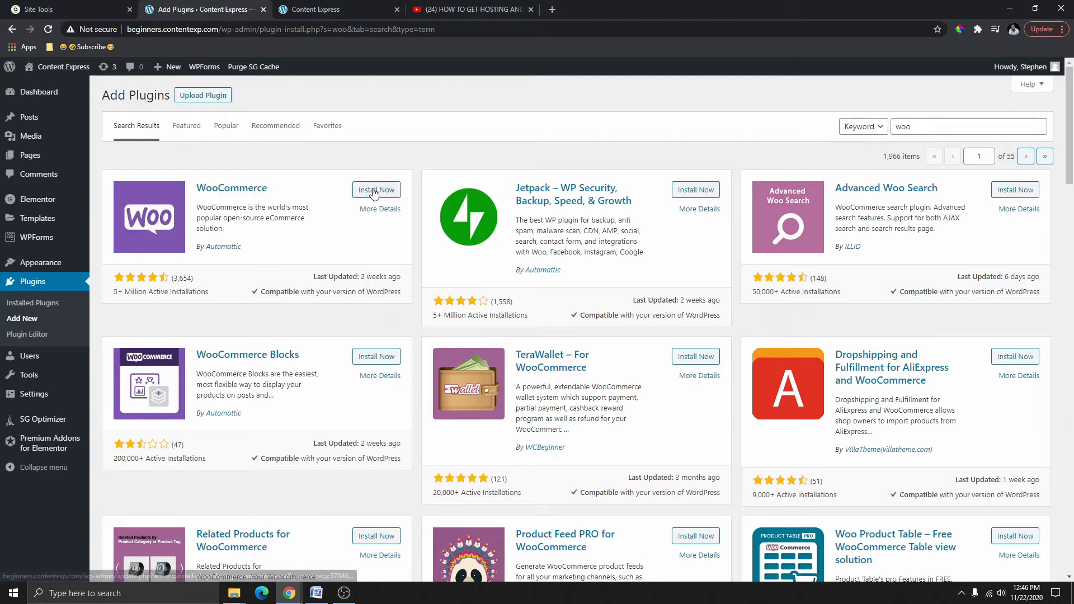
pyautogui.click(375, 192)
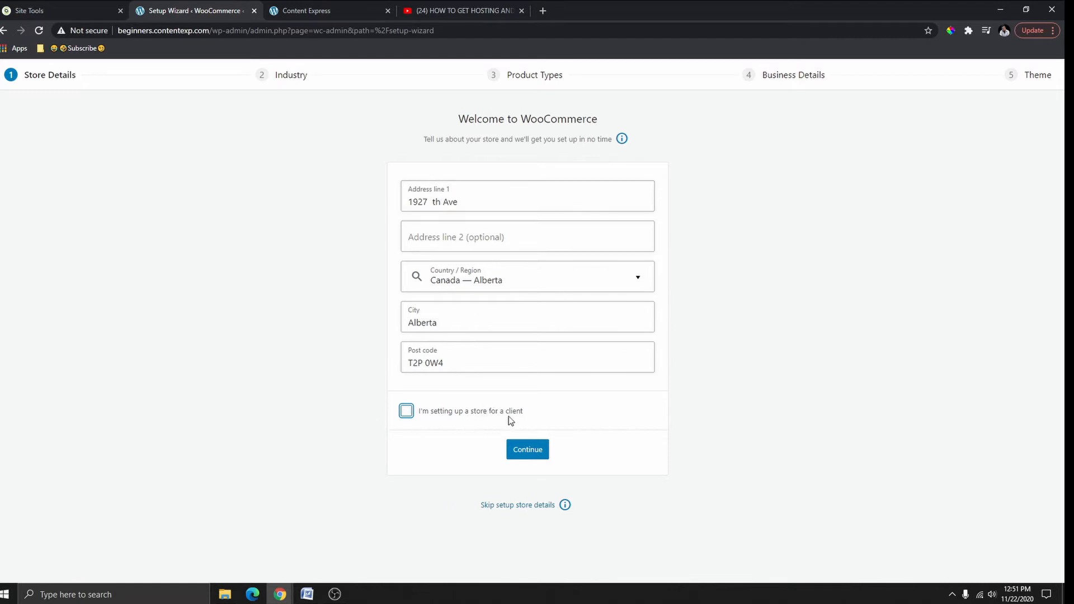
# - Submit the store details with the client-store option off and continue without opting in to usage tracking
pyautogui.click(408, 413)
pyautogui.click(532, 454)
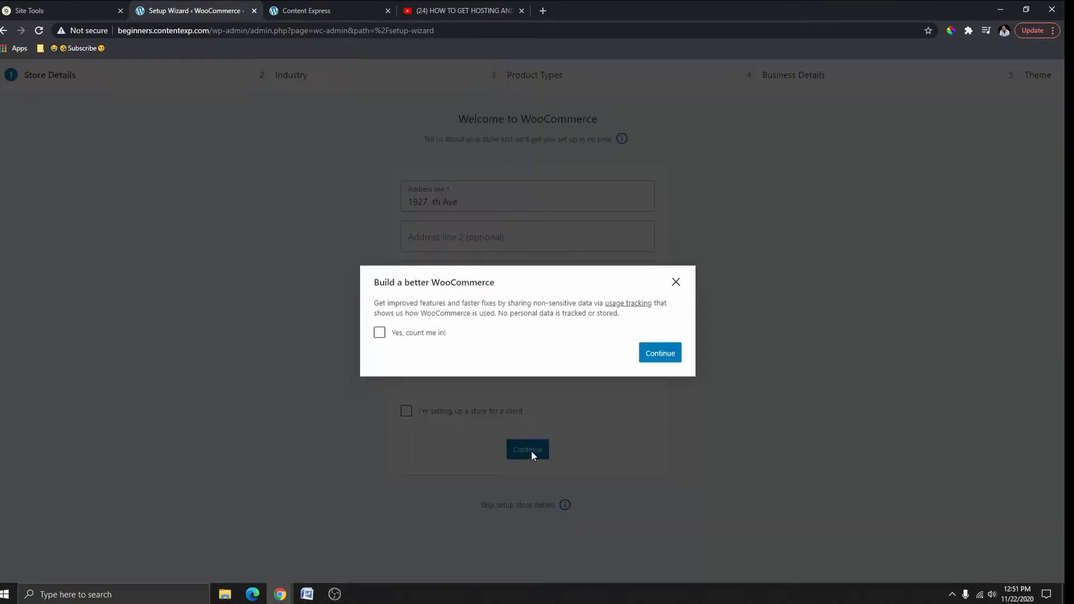
pyautogui.click(669, 353)
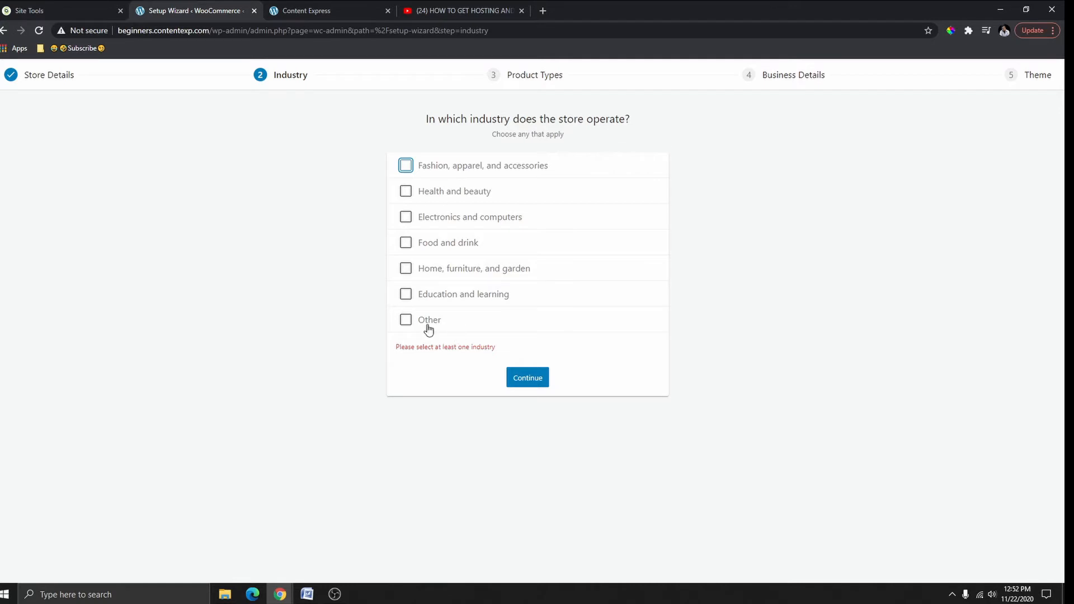
pyautogui.click(406, 320)
pyautogui.click(456, 347)
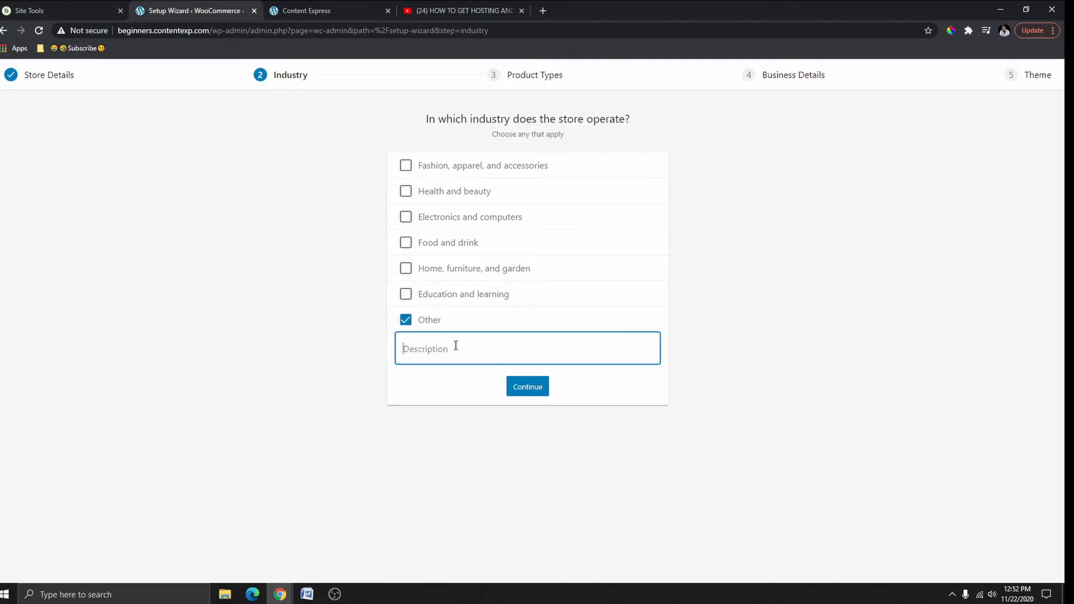
pyautogui.click(406, 320)
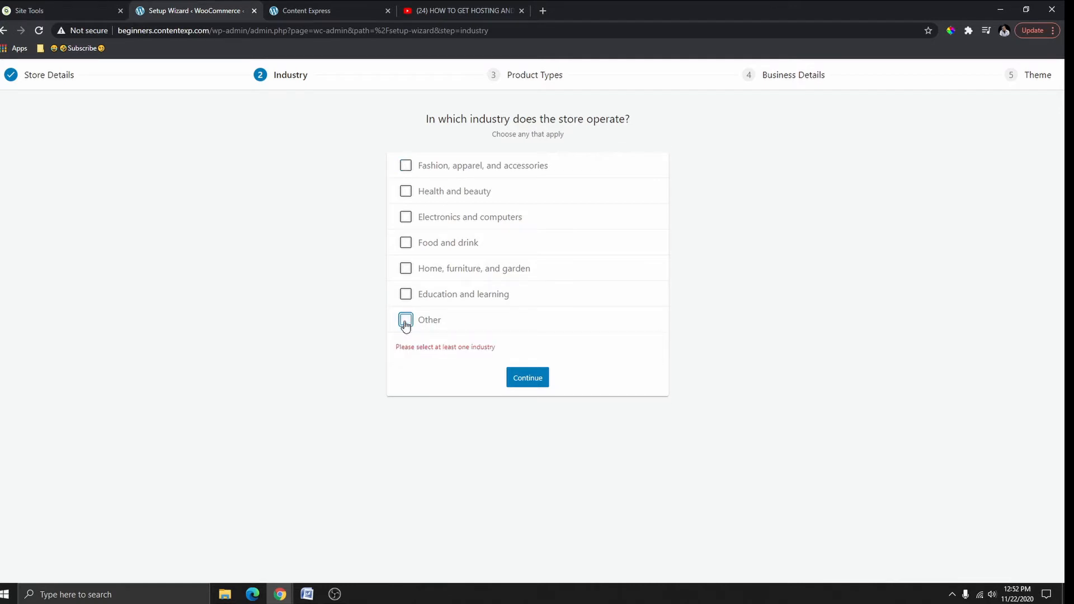
# - Choose the industries Fashion, apparel, and accessories and Electronics and computers, and submit Physical products as the product type
pyautogui.click(407, 166)
pyautogui.click(407, 221)
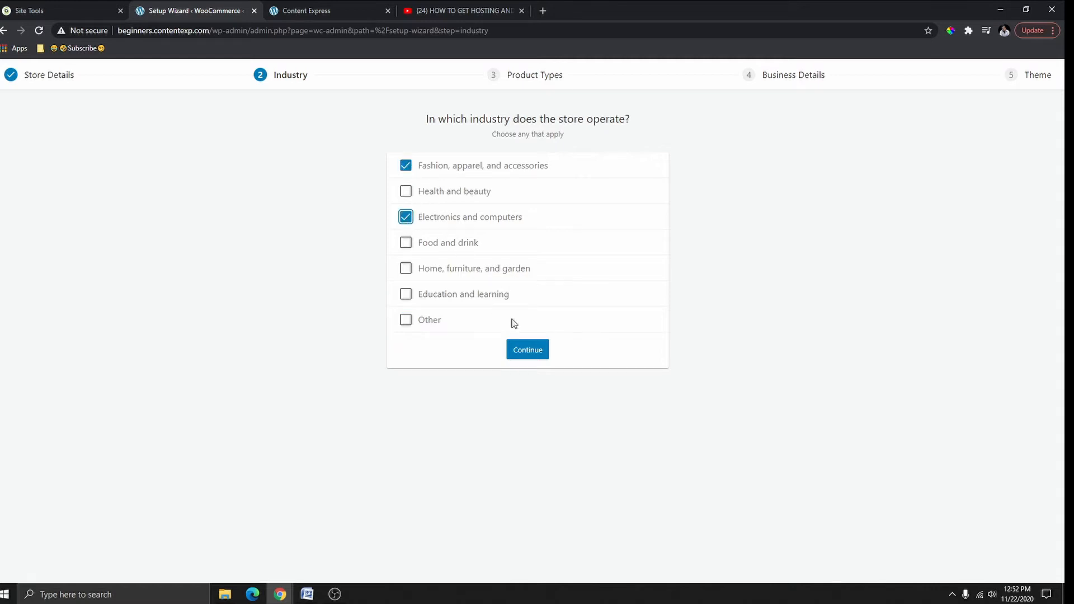
pyautogui.click(528, 354)
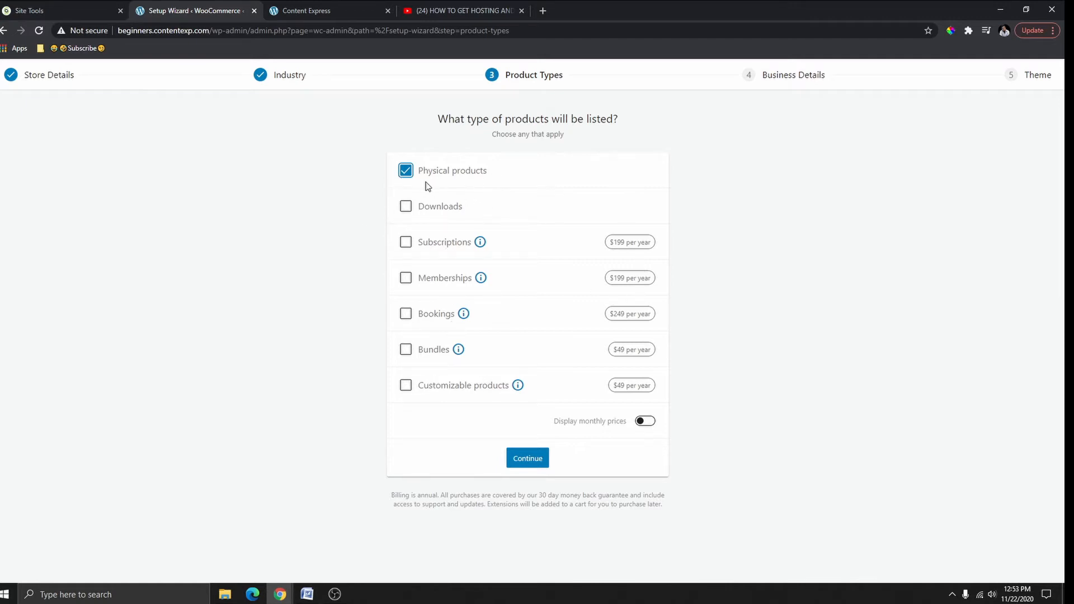
pyautogui.click(526, 459)
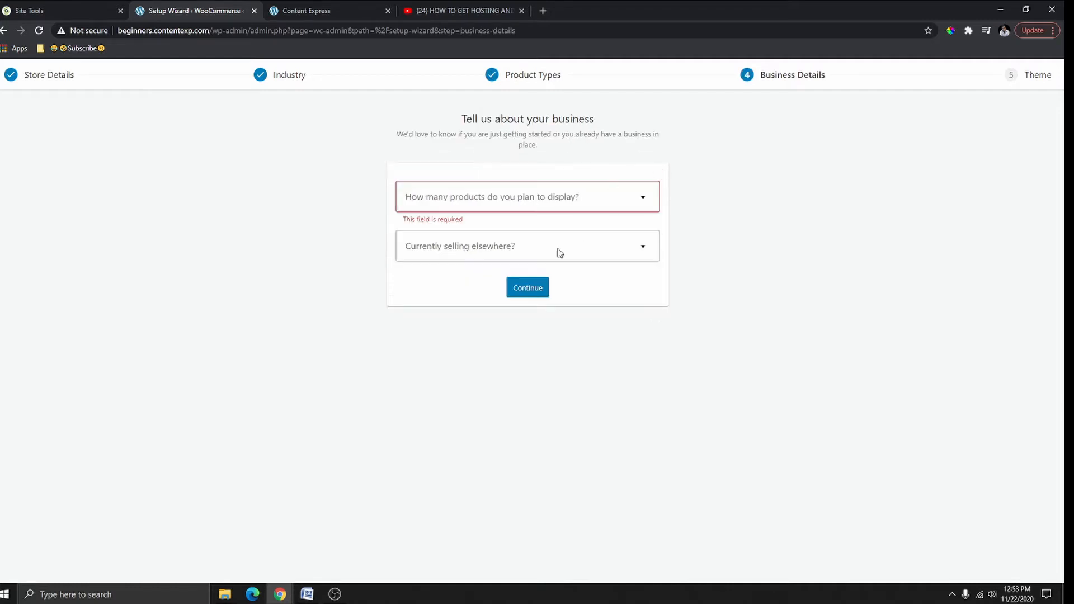
# - Set the planned number of products to 11 - 100 and answer No to currently selling elsewhere
pyautogui.click(561, 202)
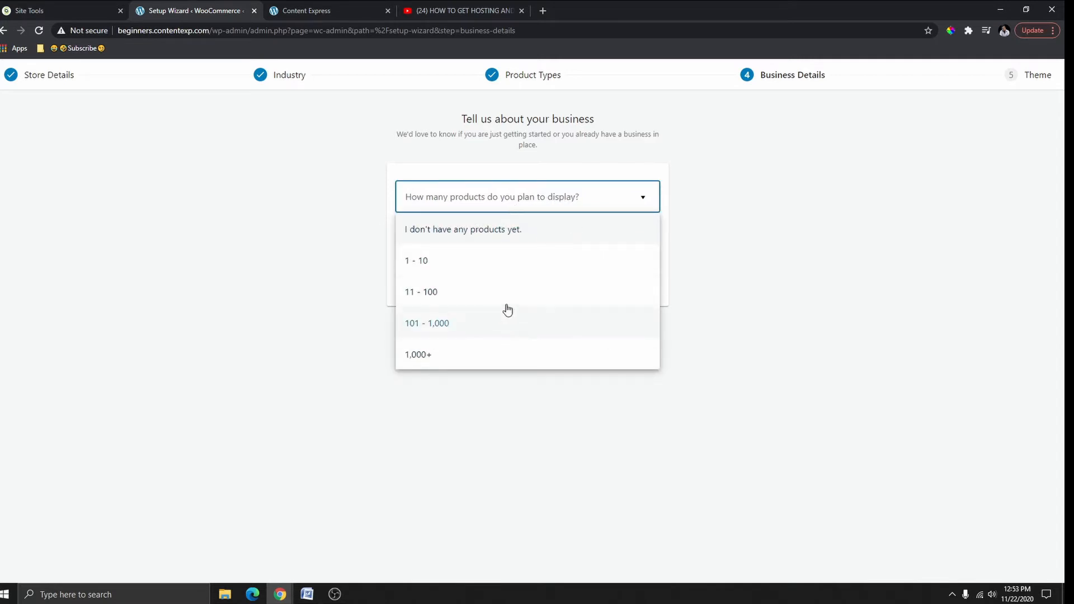
pyautogui.click(442, 296)
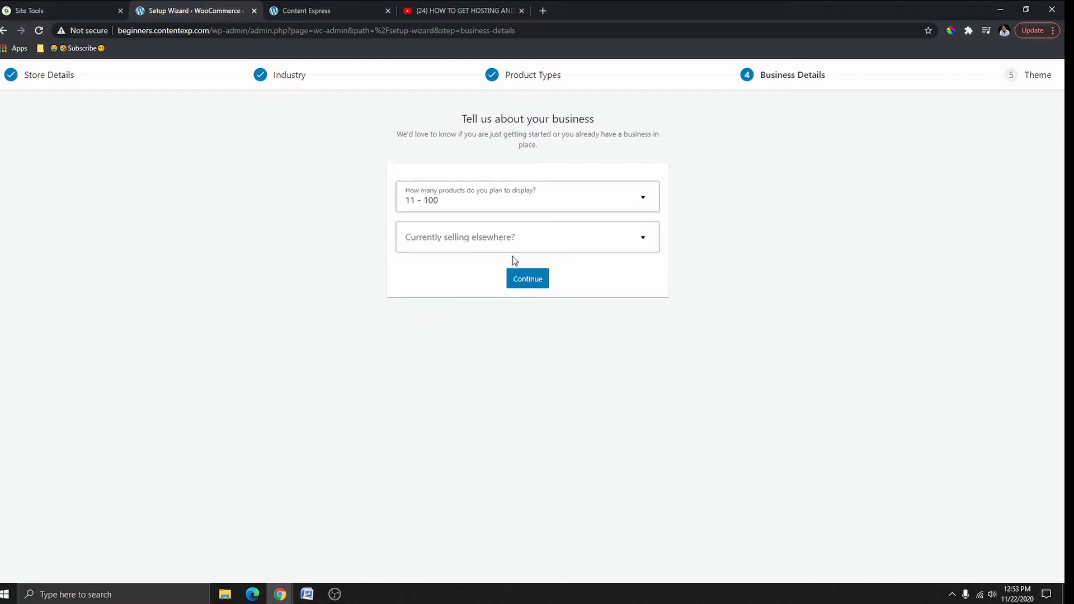
pyautogui.click(569, 242)
pyautogui.click(444, 271)
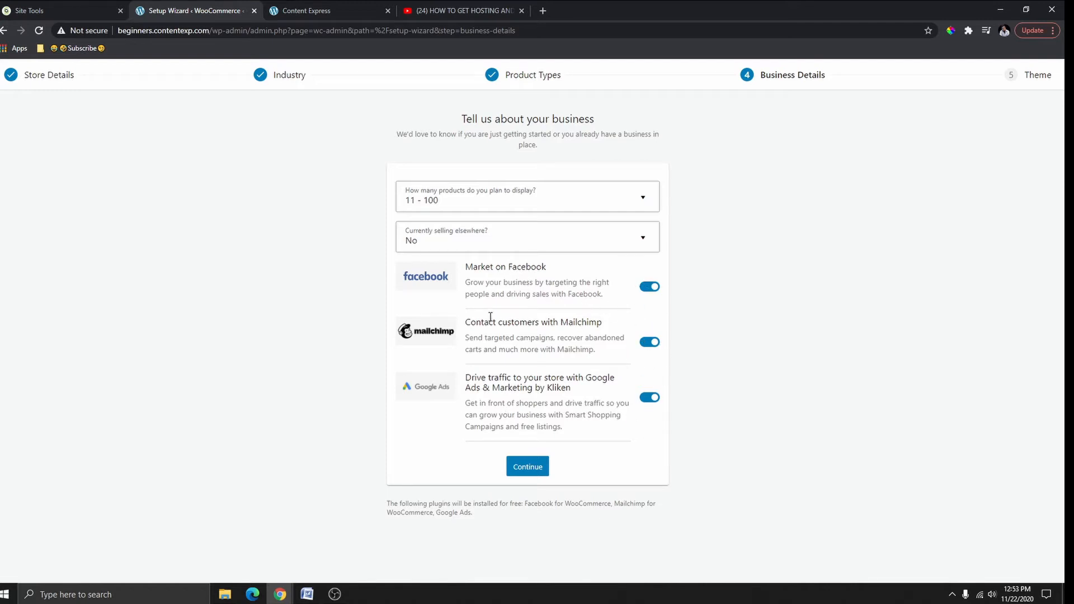
# - Turn off the Facebook, Mailchimp and Google Ads marketing extensions and submit the business details
pyautogui.click(644, 287)
pyautogui.click(649, 340)
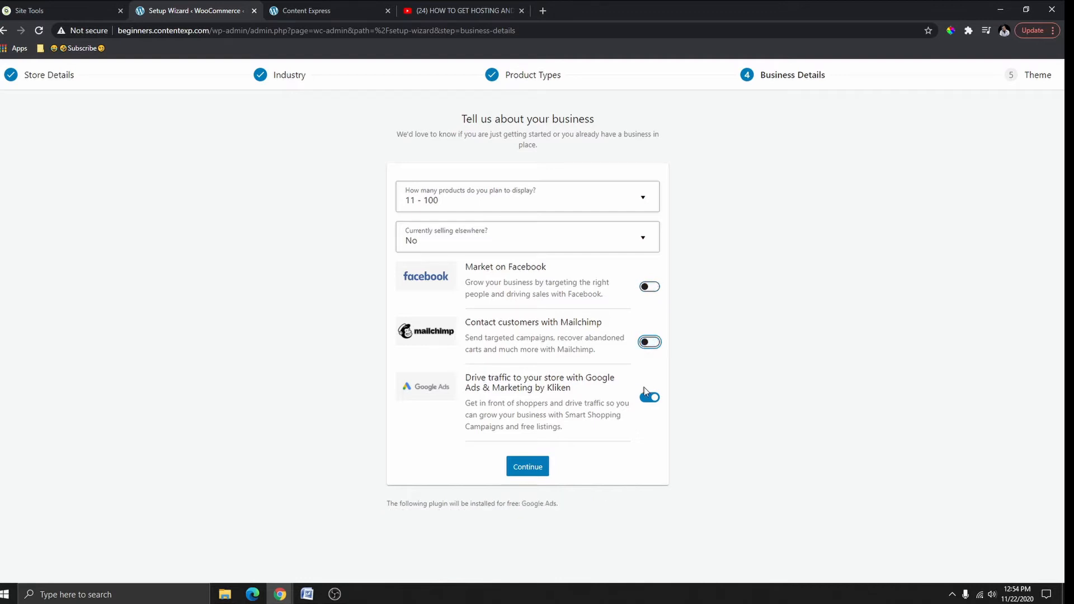
pyautogui.click(647, 395)
pyautogui.click(537, 468)
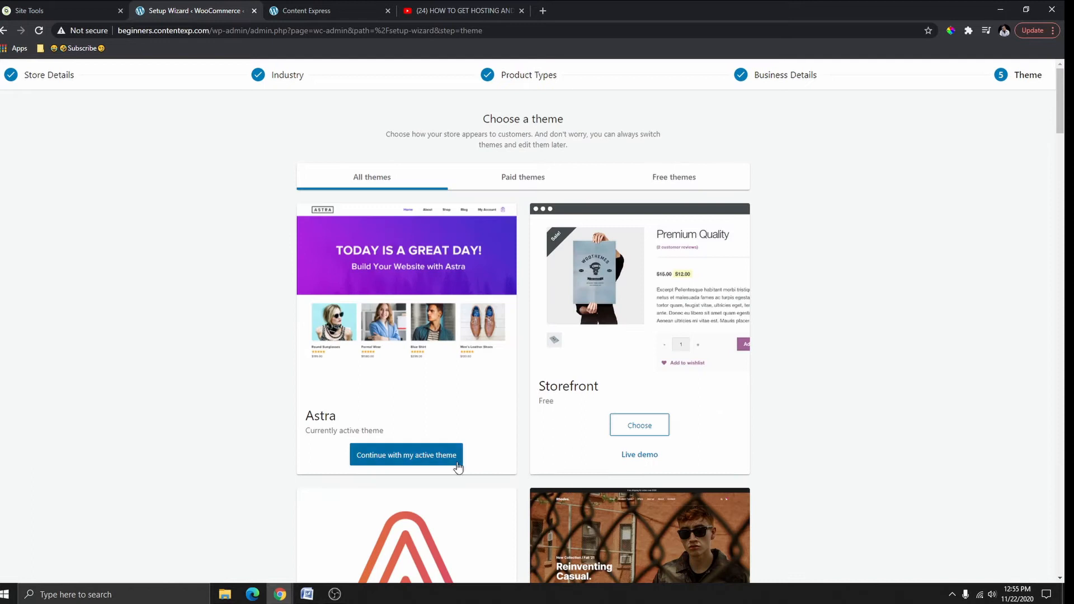
# - Finish the store setup with the active Astra theme, declining Jetpack and WooCommerce Shipping & Tax
pyautogui.scroll(-1, 453, 335)
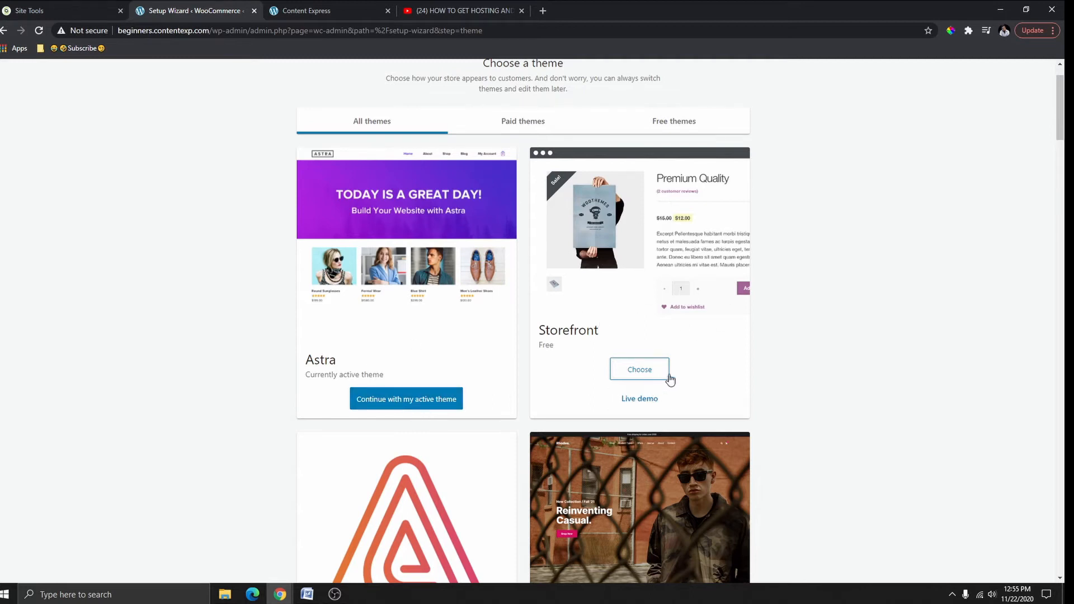
pyautogui.click(423, 407)
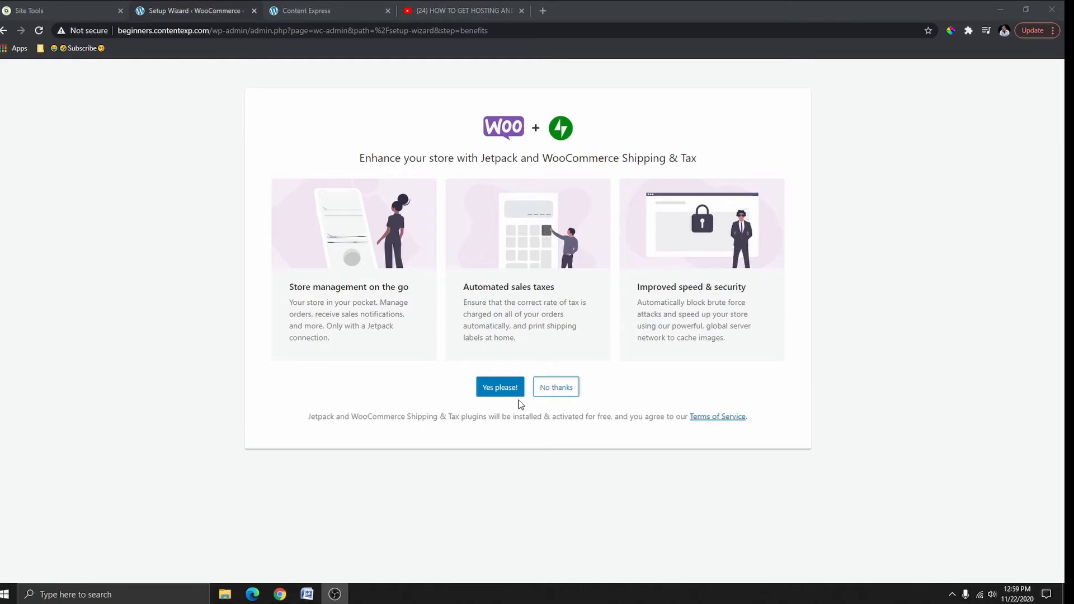
pyautogui.click(555, 394)
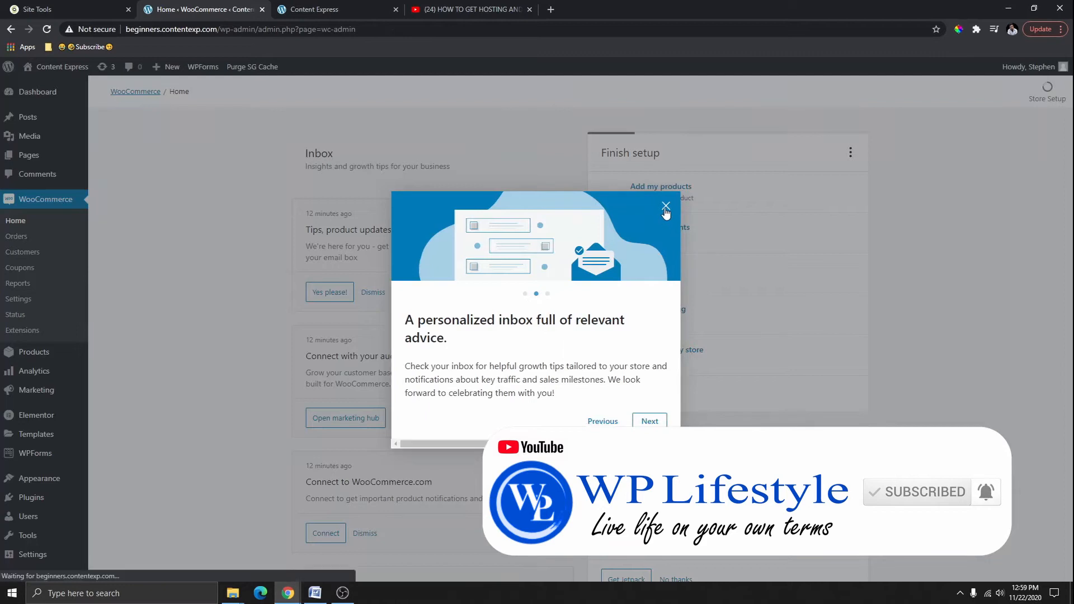
pyautogui.click(665, 206)
# - Examine the full page list for the store pages and reload the live homepage to check its navigation menu
pyautogui.moveTo(52, 224)
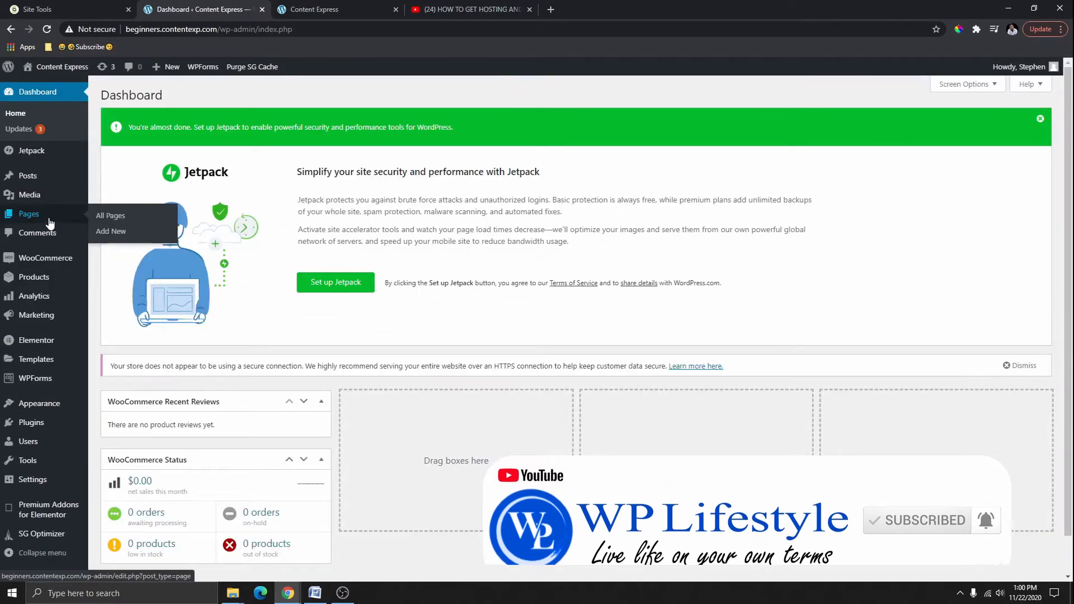
pyautogui.click(112, 223)
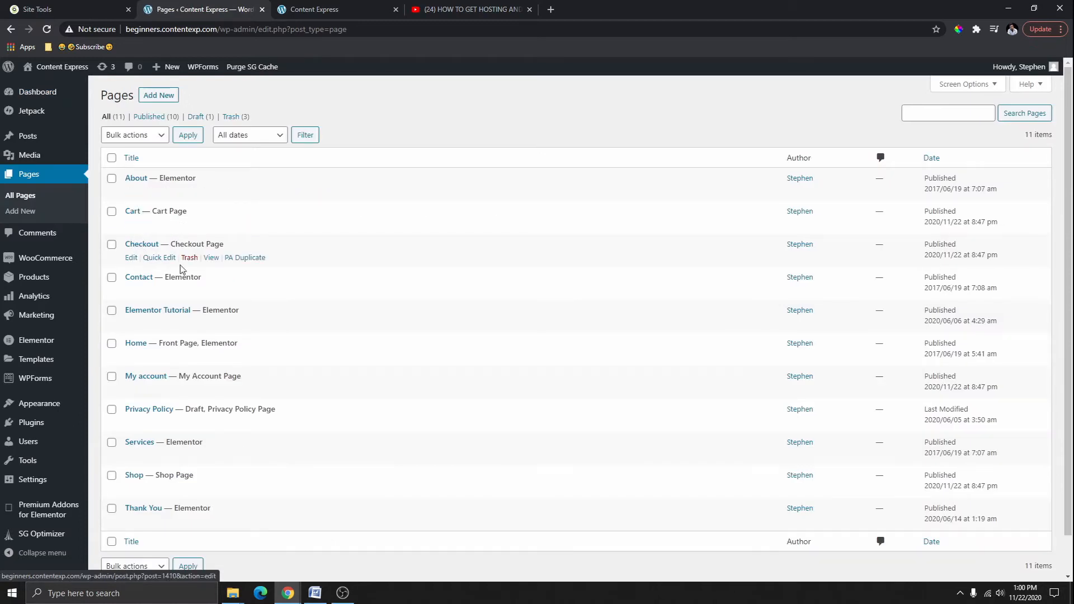
pyautogui.scroll(-1, 180, 414)
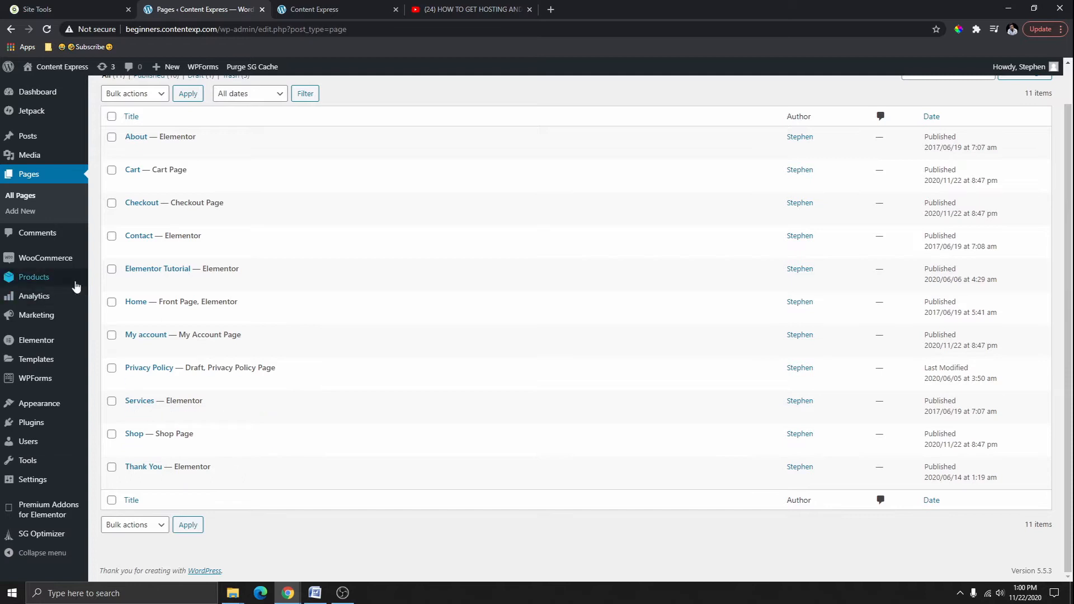
pyautogui.moveTo(39, 259)
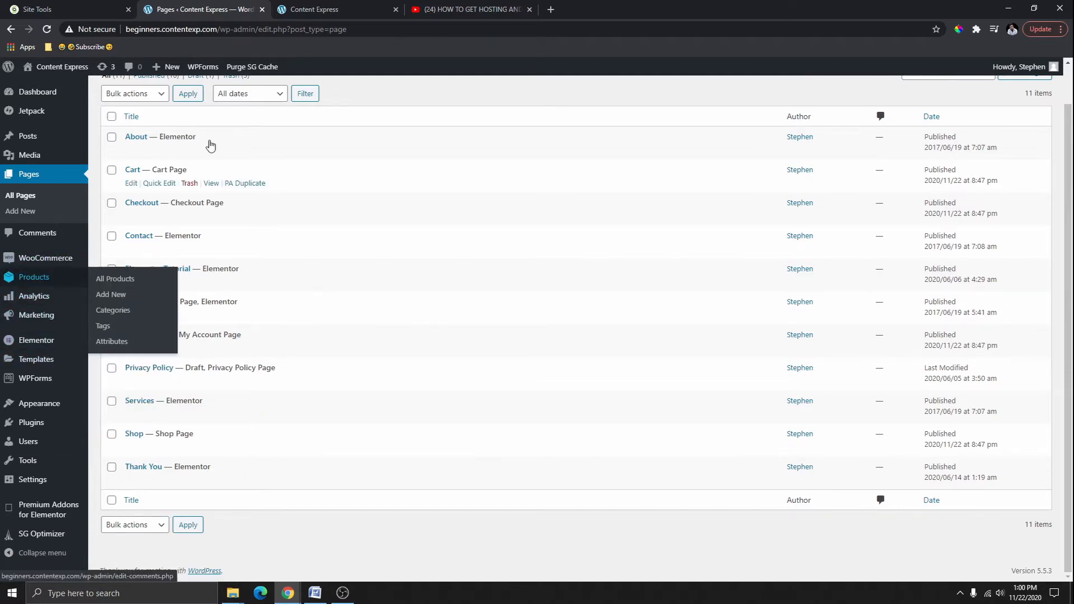
pyautogui.click(336, 9)
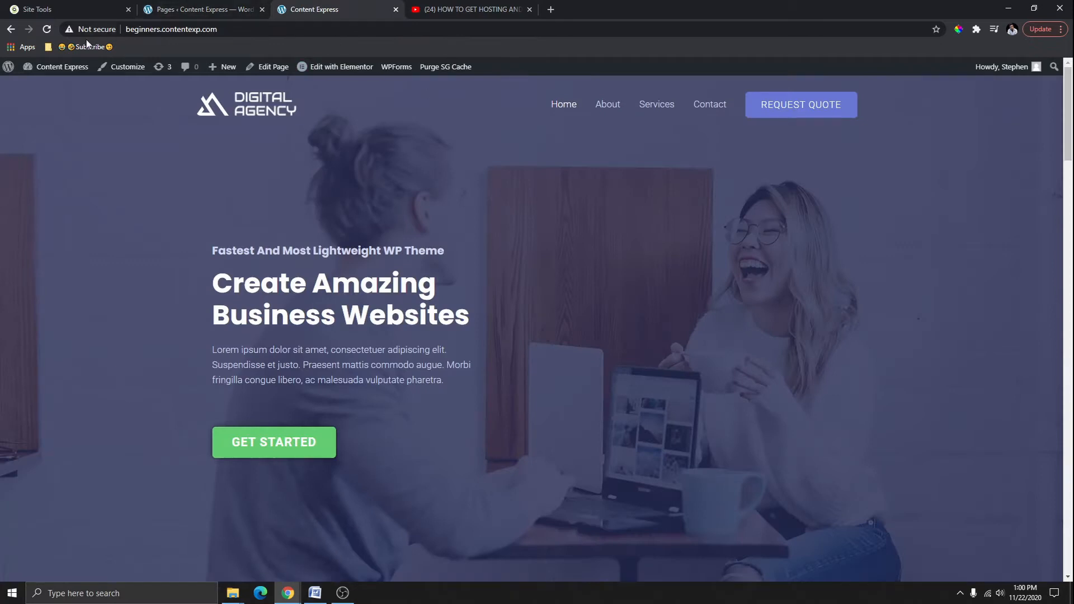
pyautogui.click(48, 29)
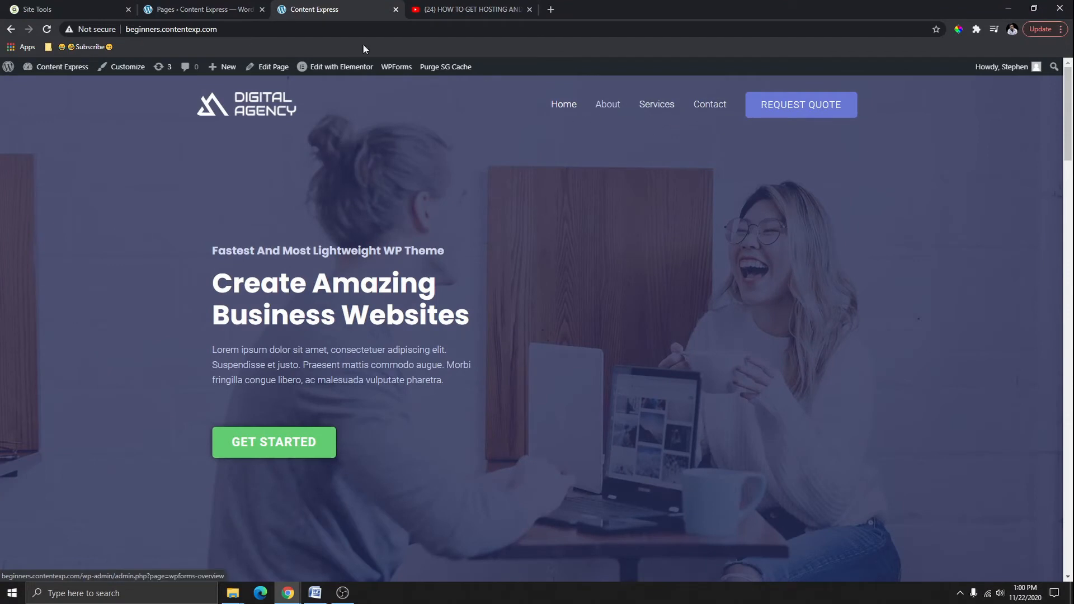
# - Add the Shop page to the Top Nav menu between About and Services, and save the menu
pyautogui.click(204, 9)
pyautogui.moveTo(64, 273)
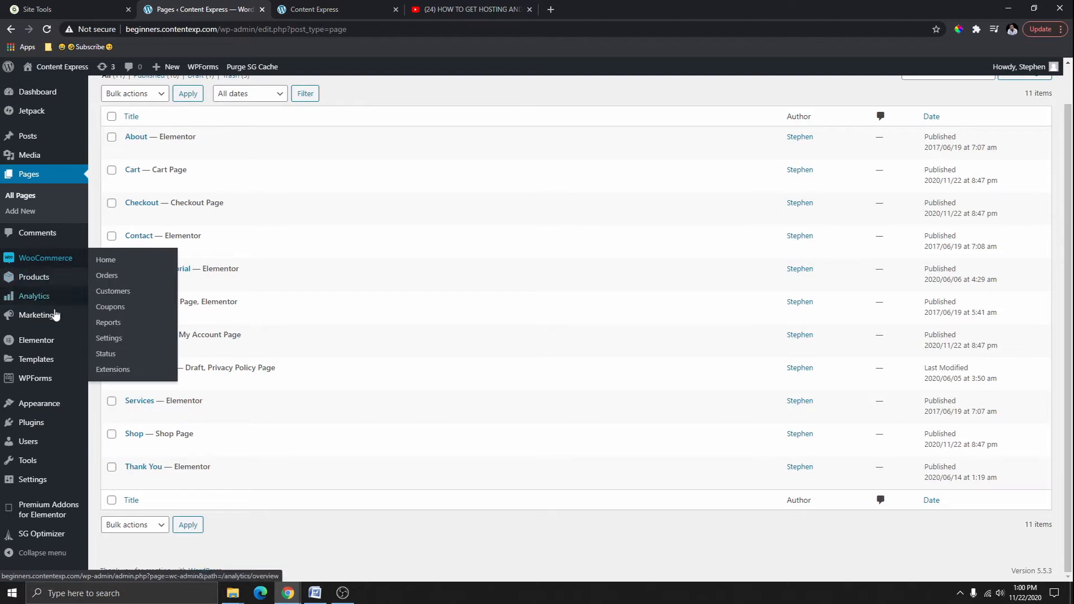
pyautogui.moveTo(72, 423)
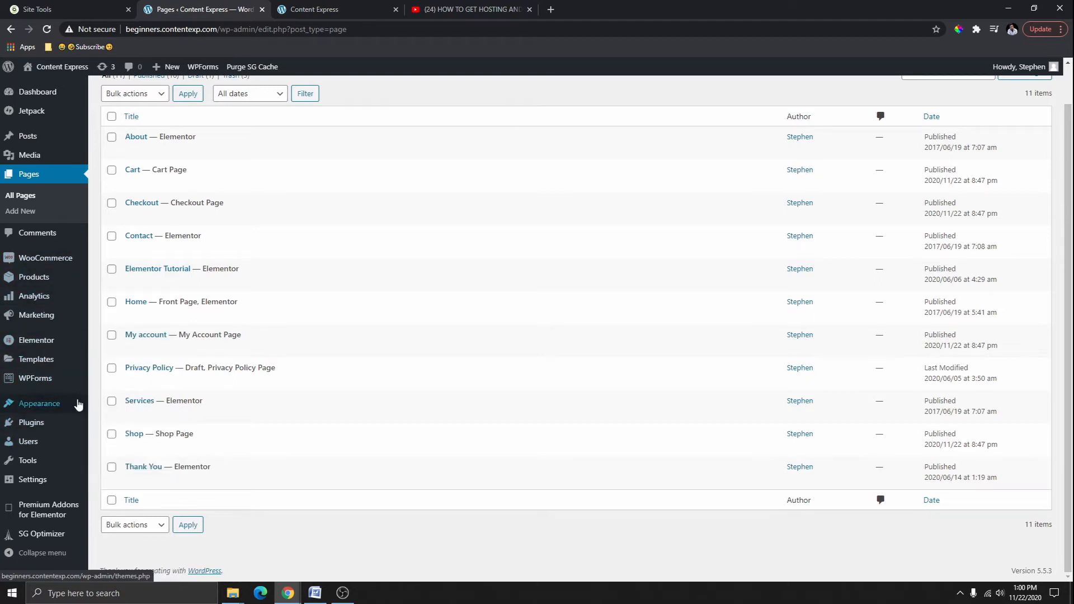
pyautogui.moveTo(77, 403)
pyautogui.click(111, 466)
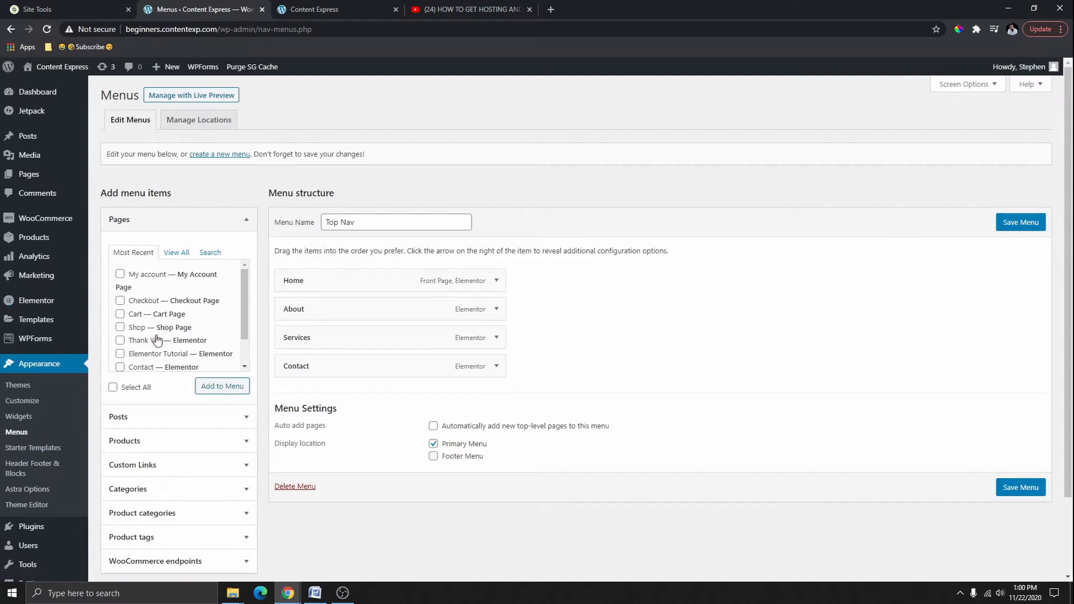
pyautogui.click(120, 327)
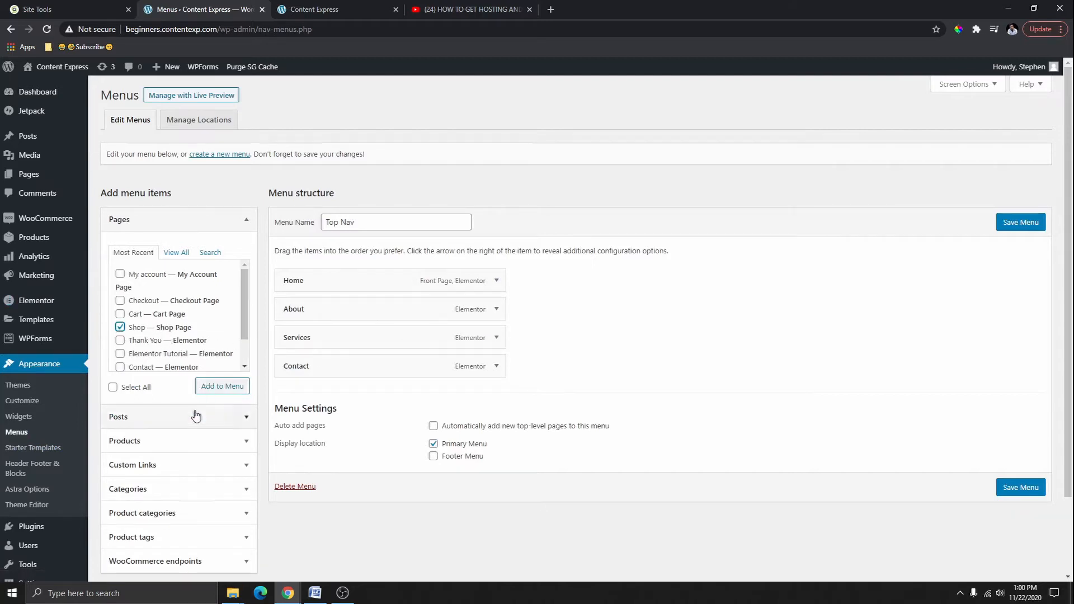
pyautogui.click(224, 389)
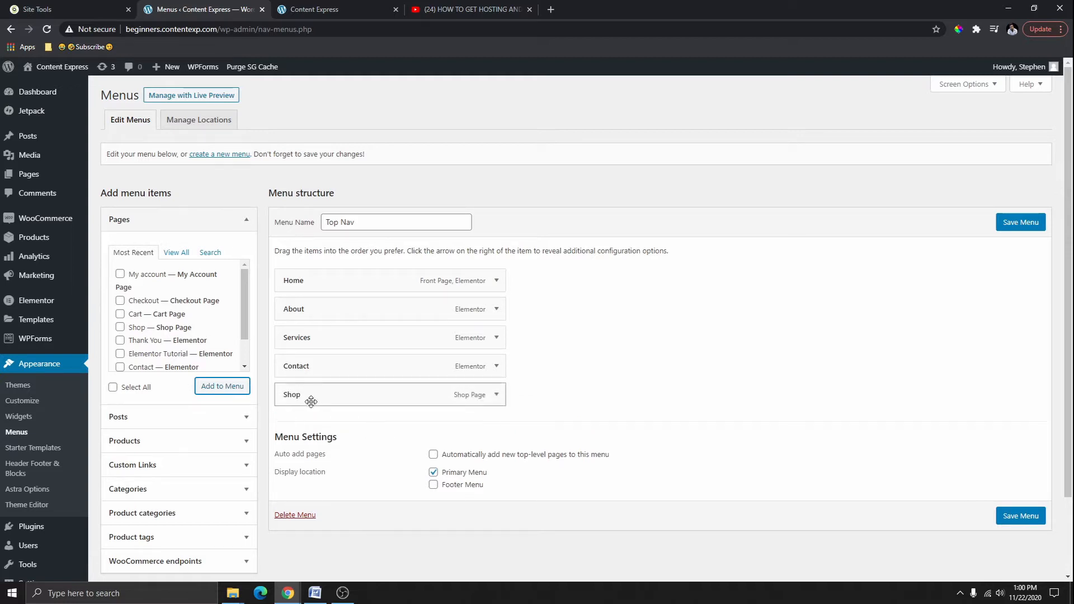
pyautogui.moveTo(309, 398); pyautogui.dragTo(309, 343)
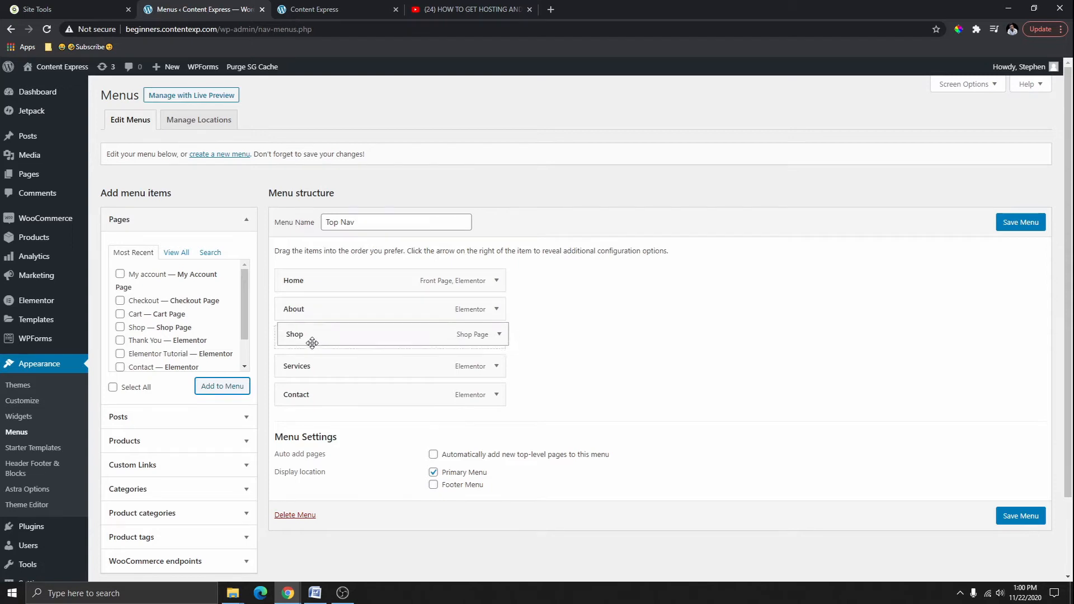
pyautogui.click(1016, 222)
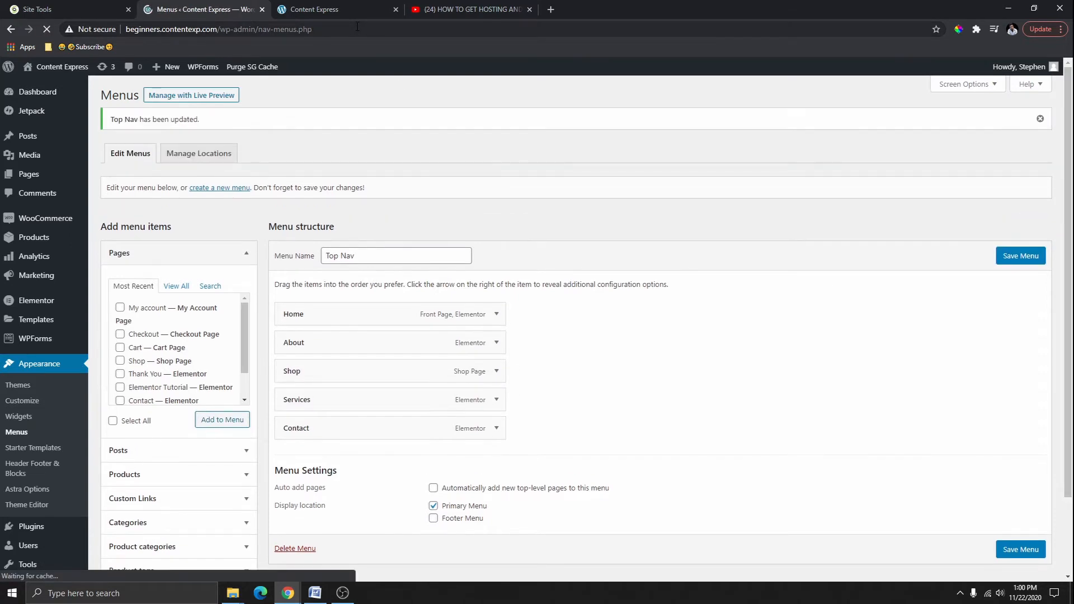
# - Open the Shop page from the live site's navigation menu and examine its content
pyautogui.click(358, 9)
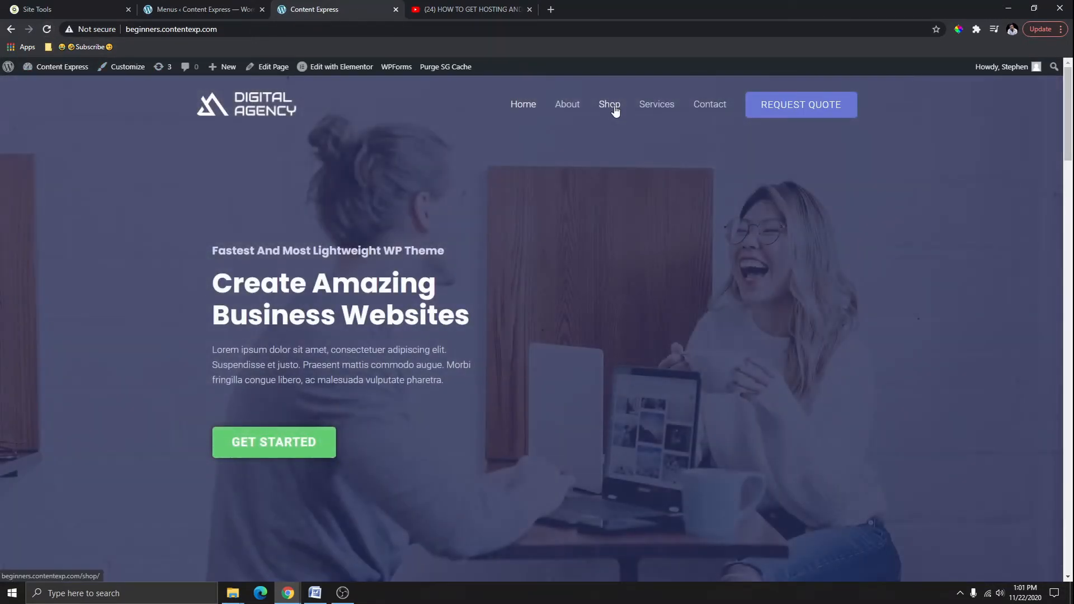
pyautogui.click(615, 109)
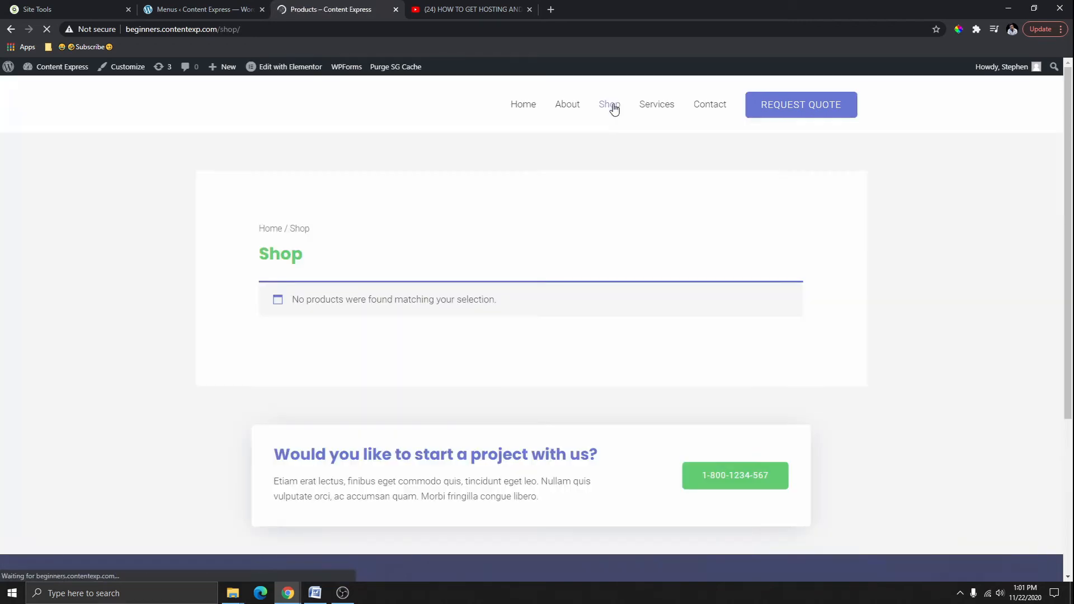
pyautogui.scroll(-3, 487, 247)
pyautogui.scroll(3, 447, 280)
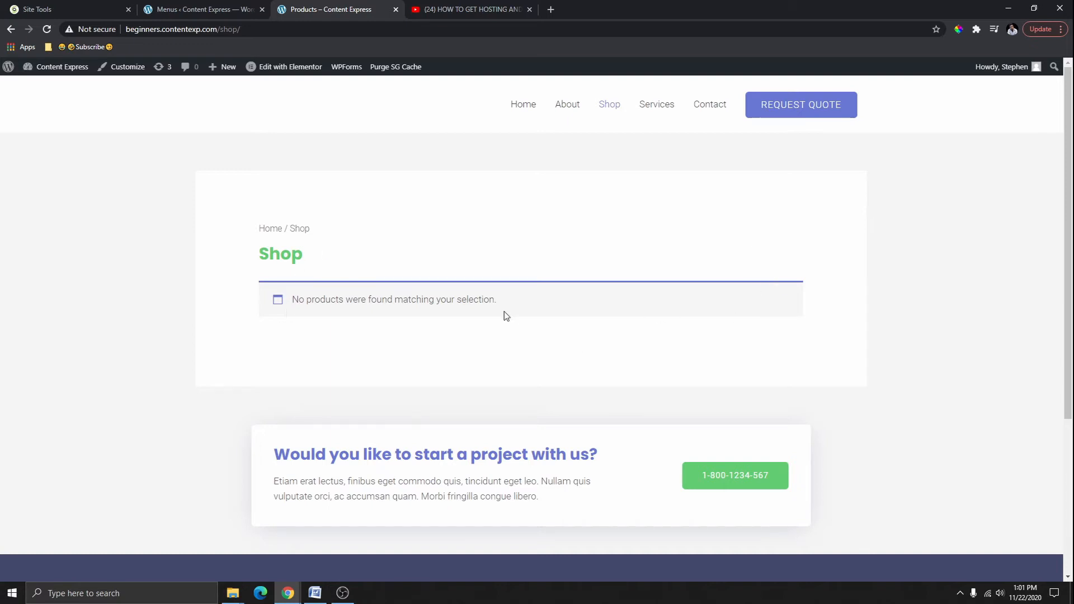
pyautogui.scroll(-4, 736, 314)
pyautogui.scroll(4, 727, 330)
# - Return to the site admin, go to the product list, and start a new product named Simple
pyautogui.click(209, 10)
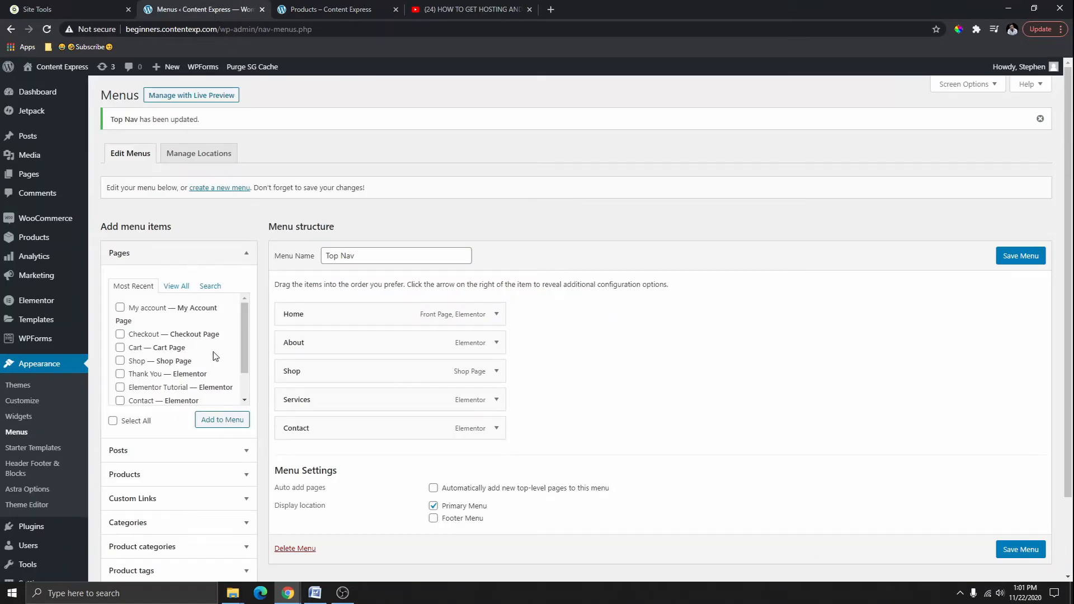
pyautogui.moveTo(31, 247)
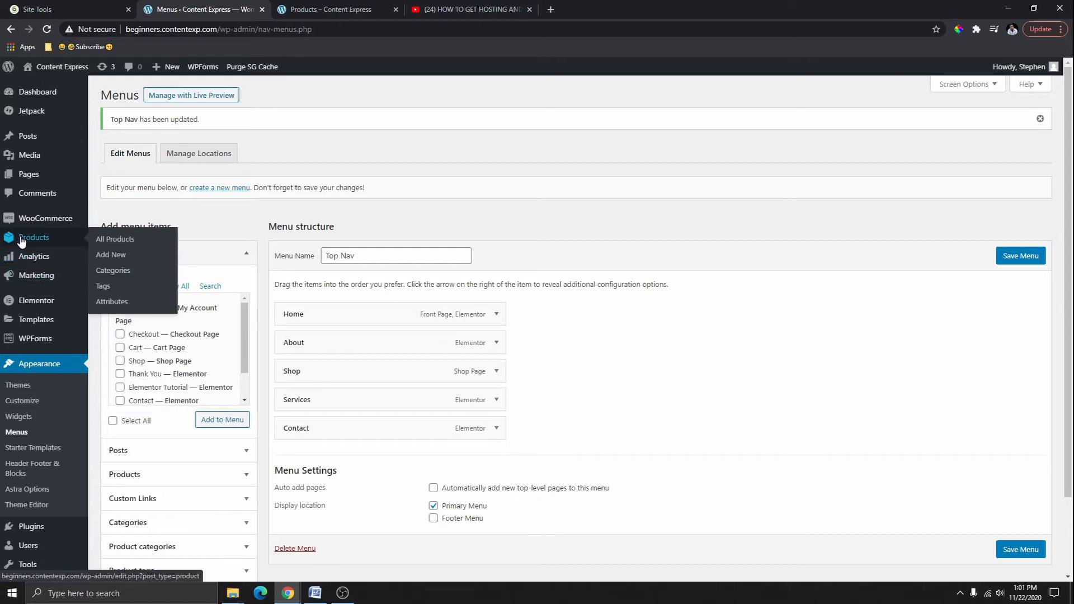
pyautogui.click(108, 244)
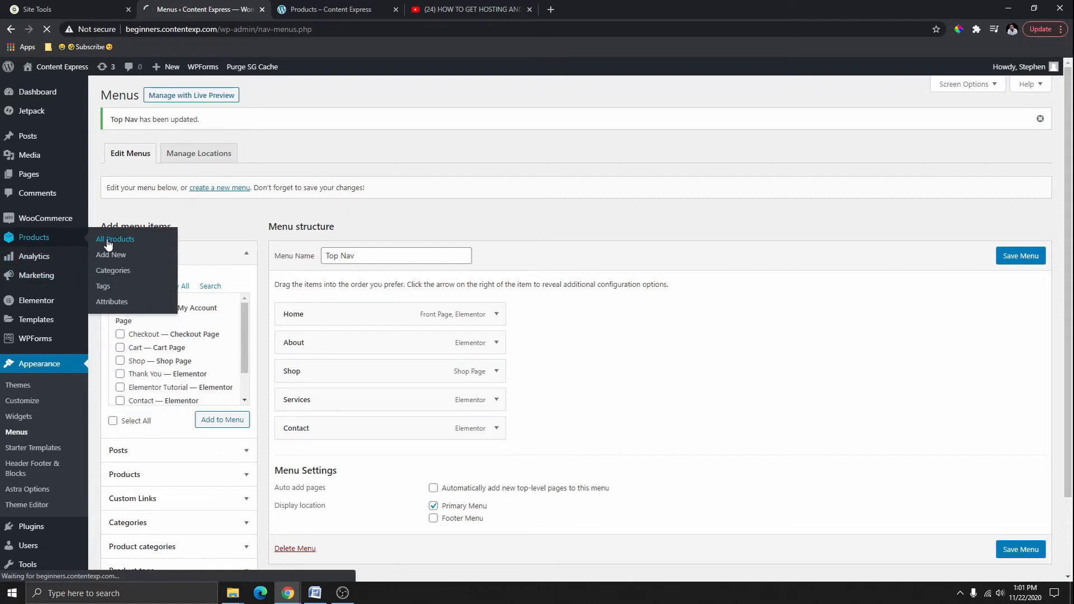
pyautogui.scroll(-1, 621, 341)
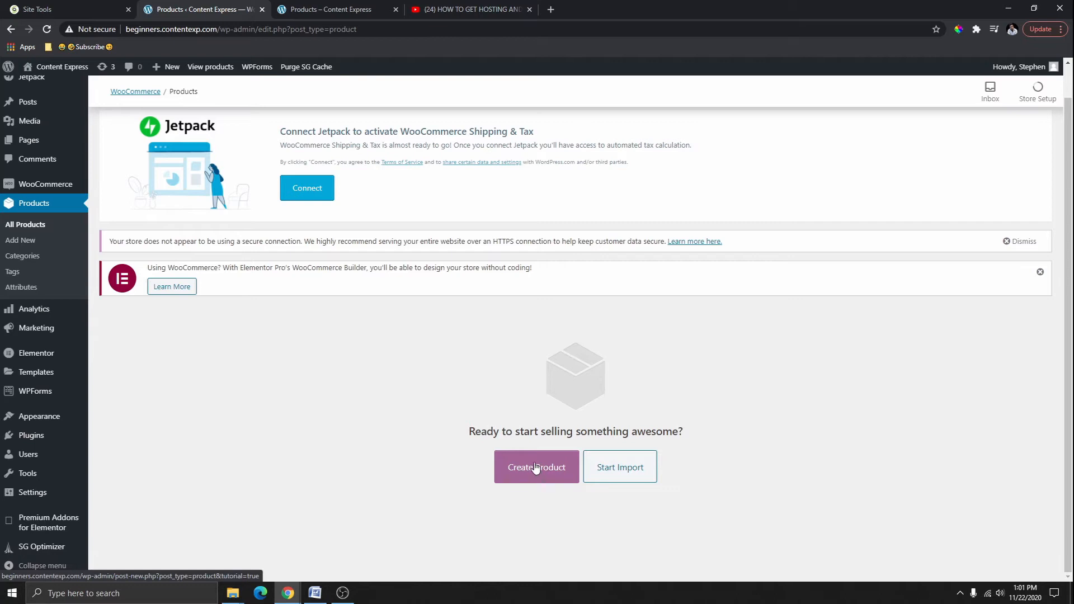
pyautogui.scroll(1, 534, 469)
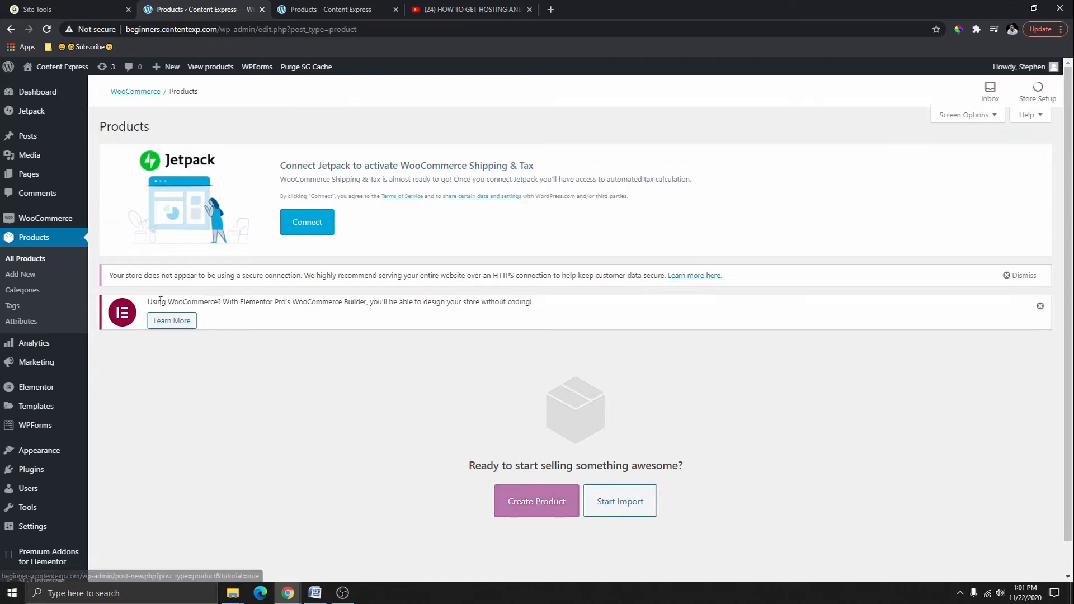
pyautogui.click(24, 280)
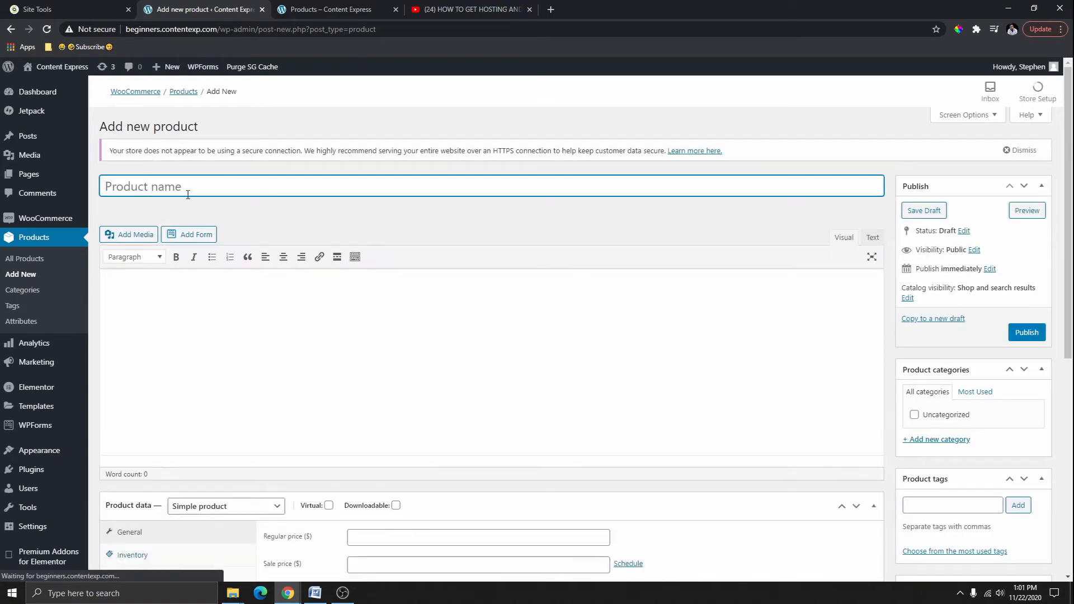
pyautogui.write('Simple')
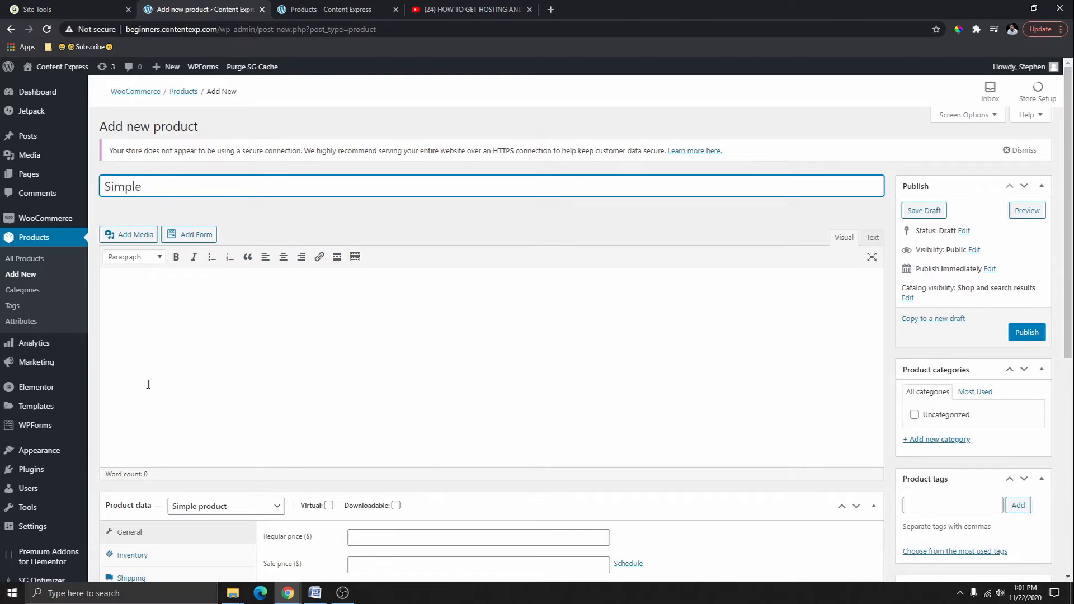
# - Fill the main product description with five two-sentence paragraphs copied from the Lorem Ipsum generator browser extension
pyautogui.scroll(-3, 302, 302)
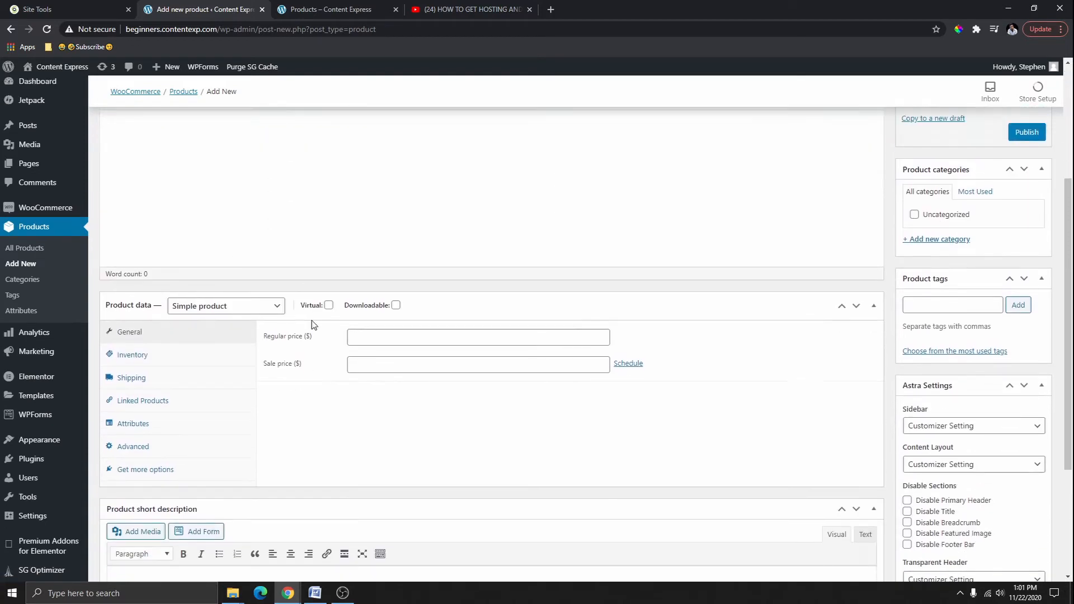
pyautogui.scroll(3, 312, 323)
pyautogui.click(143, 312)
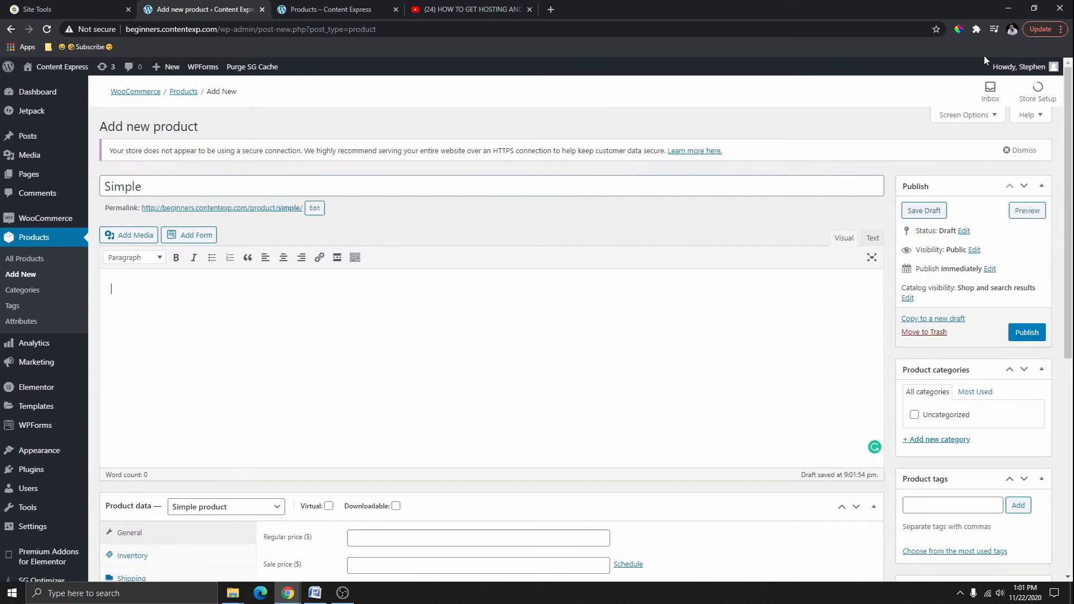
pyautogui.click(977, 29)
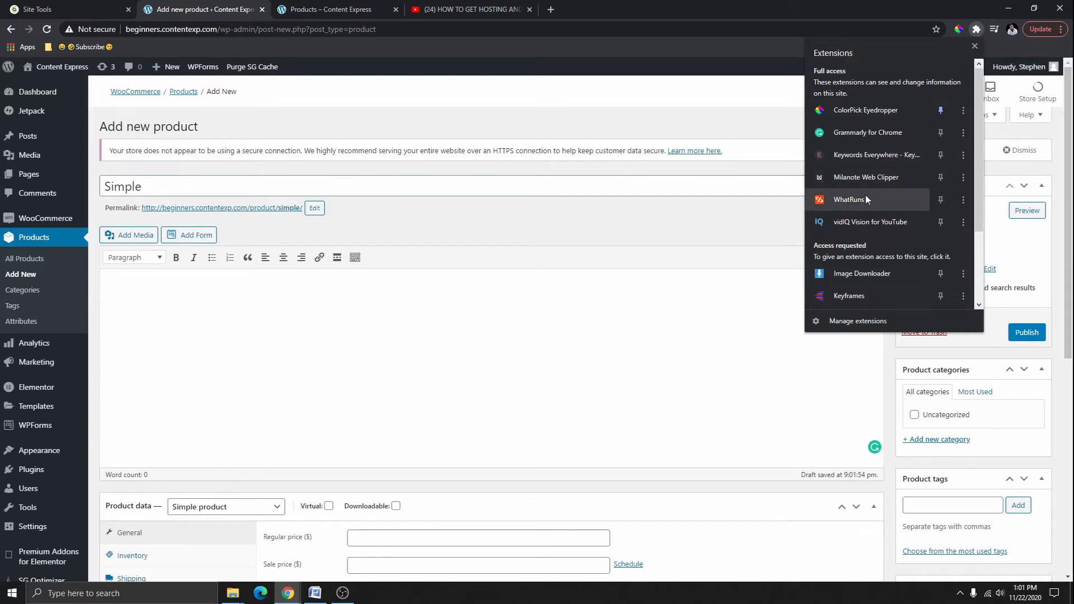
pyautogui.scroll(-3, 865, 195)
pyautogui.click(863, 281)
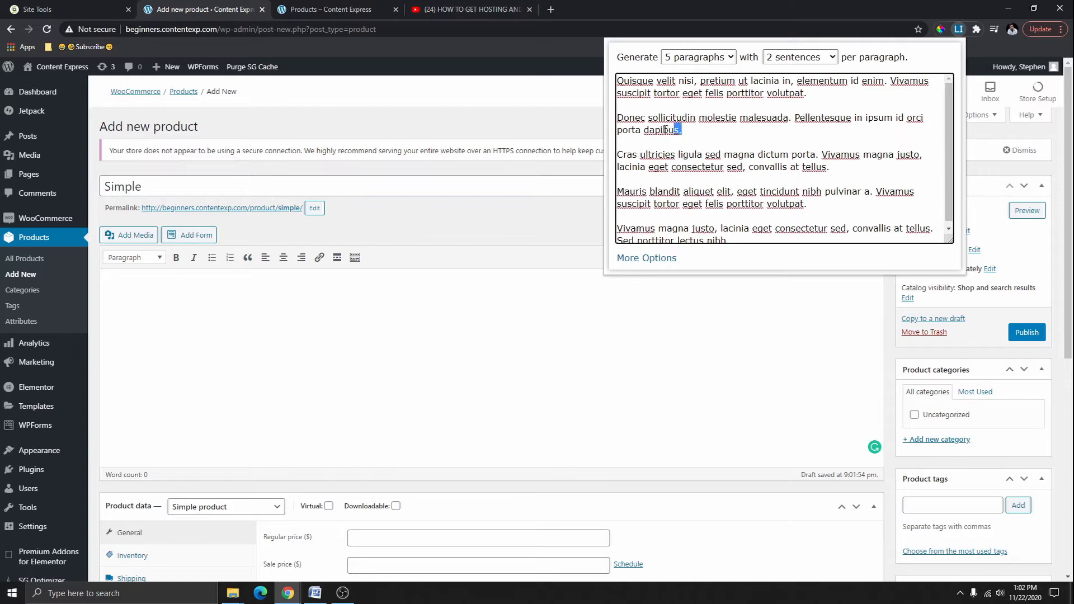
pyautogui.moveTo(682, 131); pyautogui.dragTo(618, 78)
pyautogui.hotkey('ctrl', 'a')
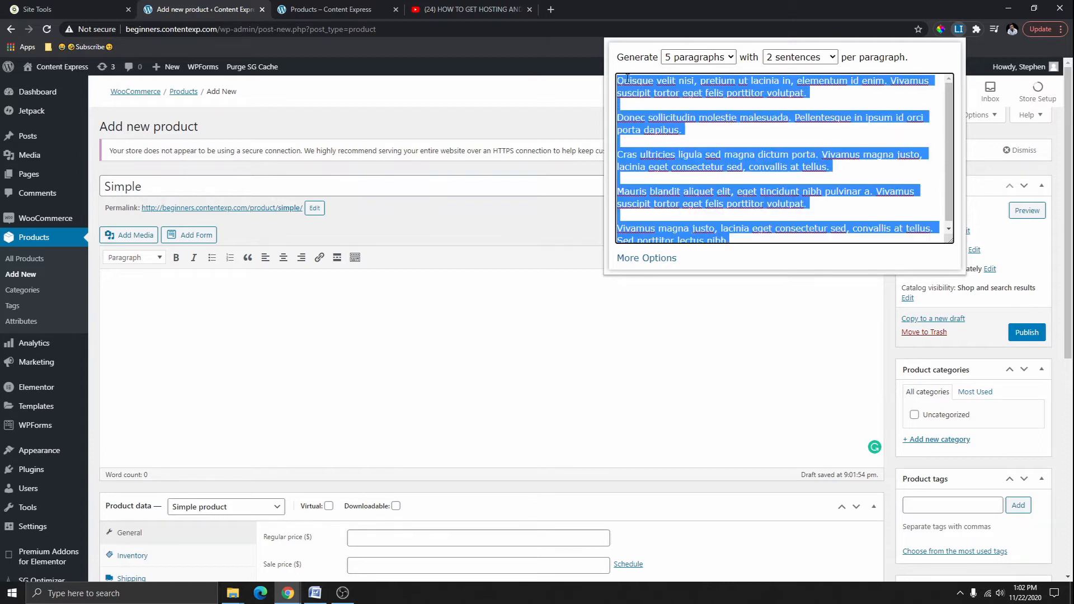
pyautogui.rightClick(626, 77)
pyautogui.click(655, 150)
pyautogui.click(156, 302)
pyautogui.rightClick(155, 304)
pyautogui.click(182, 390)
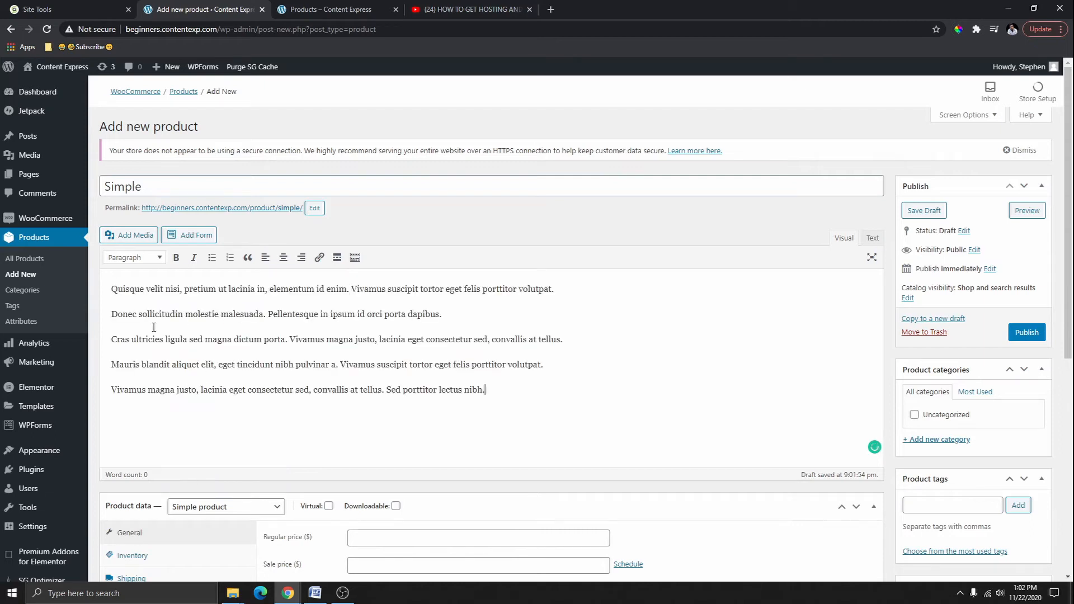
# - Copy the last paragraph of the main product description
pyautogui.moveTo(490, 397); pyautogui.dragTo(140, 396)
pyautogui.rightClick(141, 397)
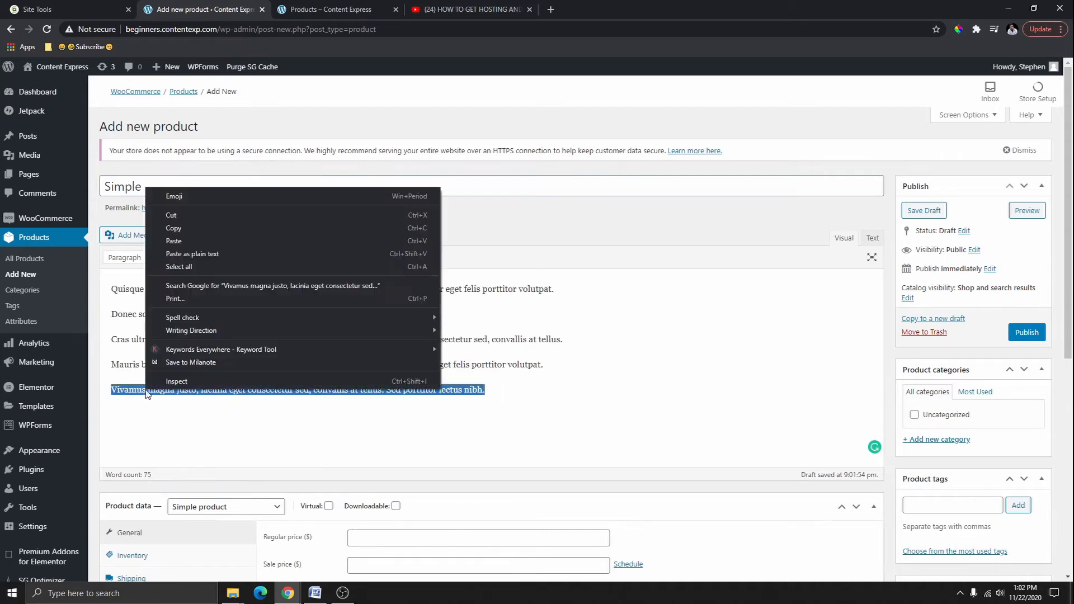
pyautogui.click(203, 235)
pyautogui.click(715, 398)
# - Review the available product types in the product data and select Simple product
pyautogui.scroll(-5, 568, 297)
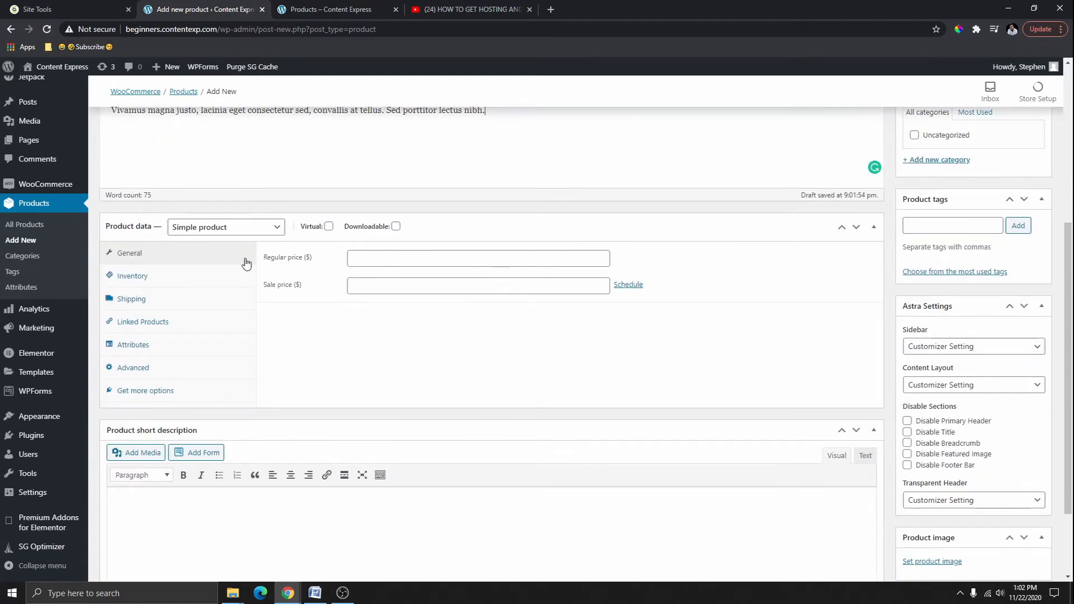
pyautogui.click(269, 231)
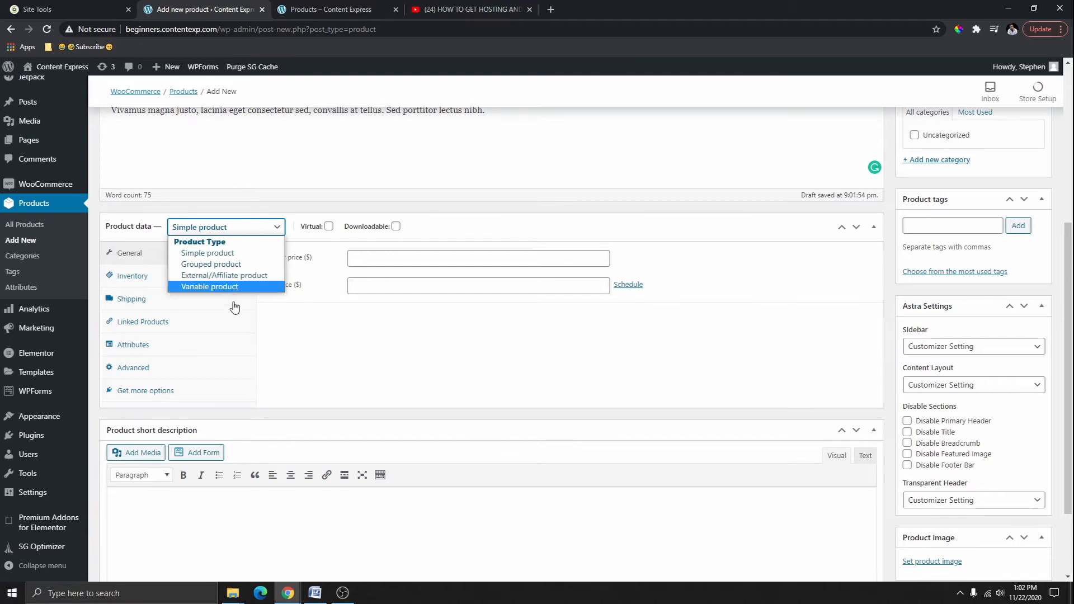
pyautogui.click(280, 322)
pyautogui.click(264, 235)
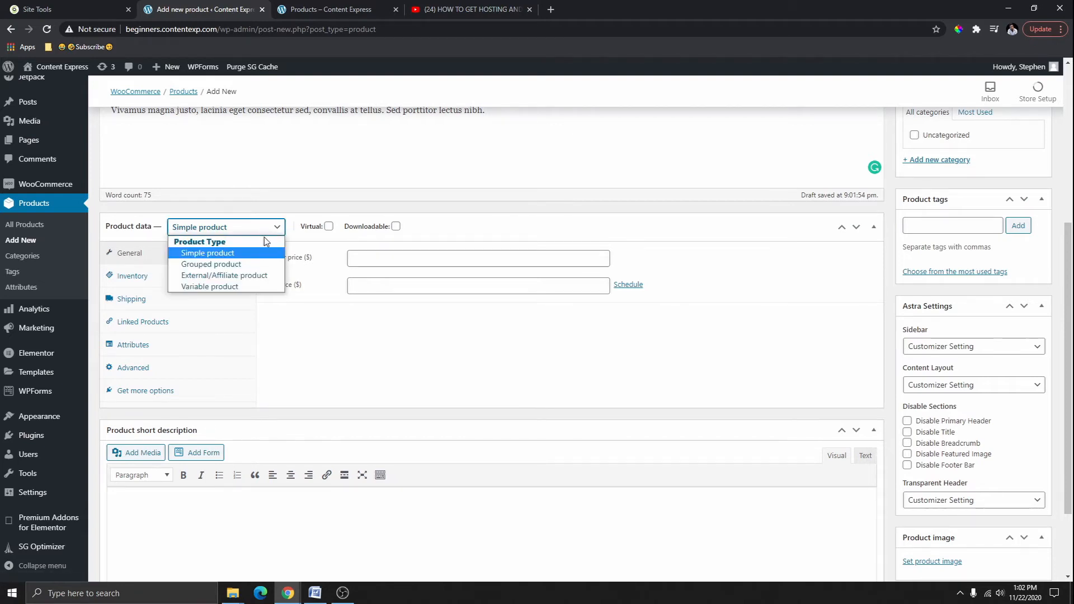
pyautogui.click(242, 331)
pyautogui.click(239, 232)
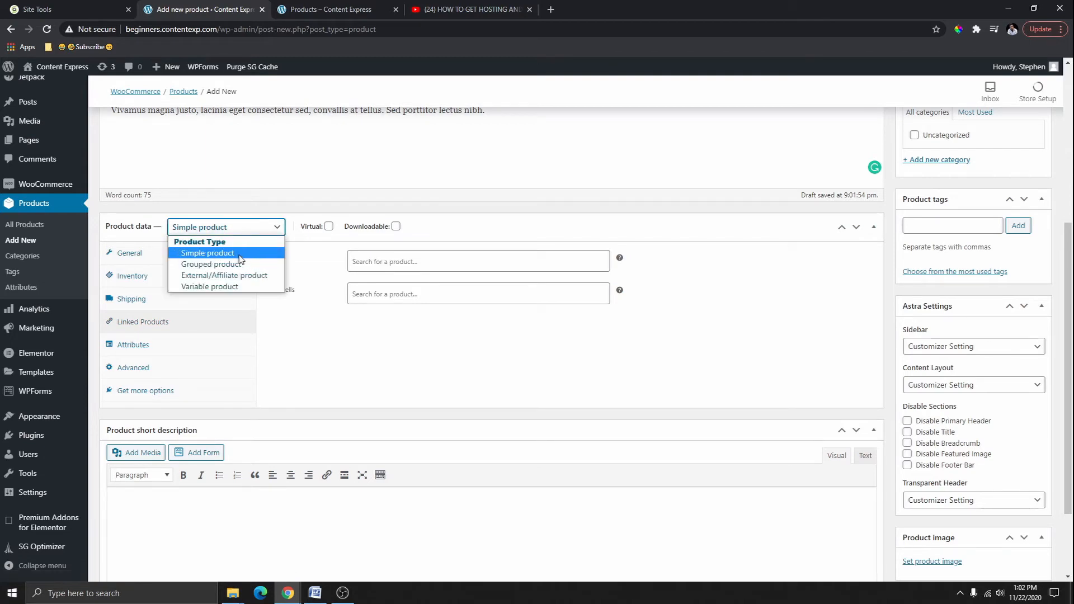
pyautogui.click(240, 259)
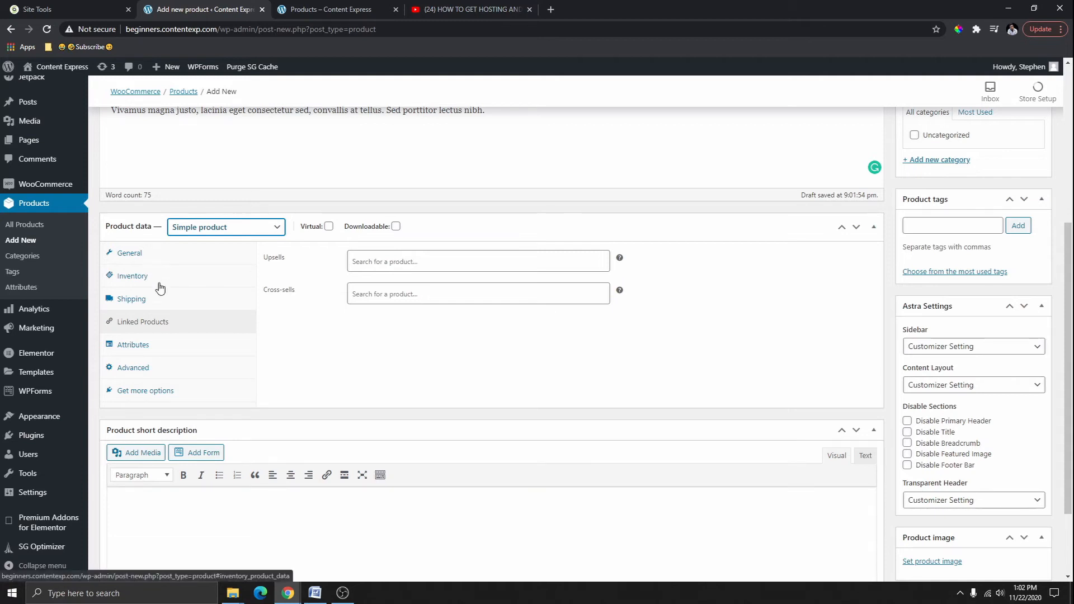
# - Set the product's regular price to 9.99 in the general product data
pyautogui.click(130, 253)
pyautogui.click(382, 263)
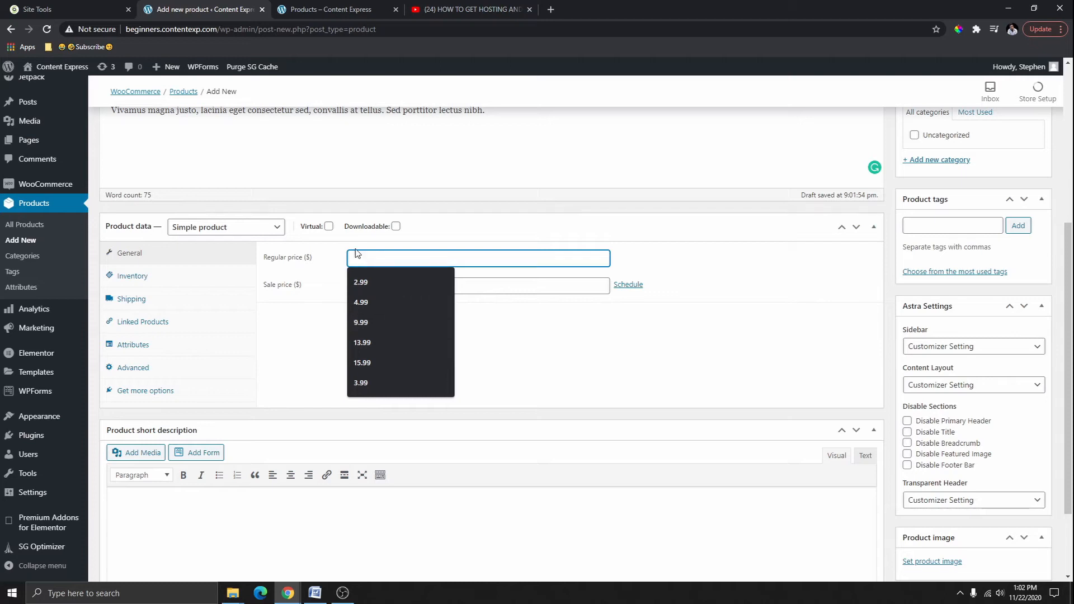
pyautogui.click(339, 274)
pyautogui.click(360, 264)
pyautogui.click(373, 321)
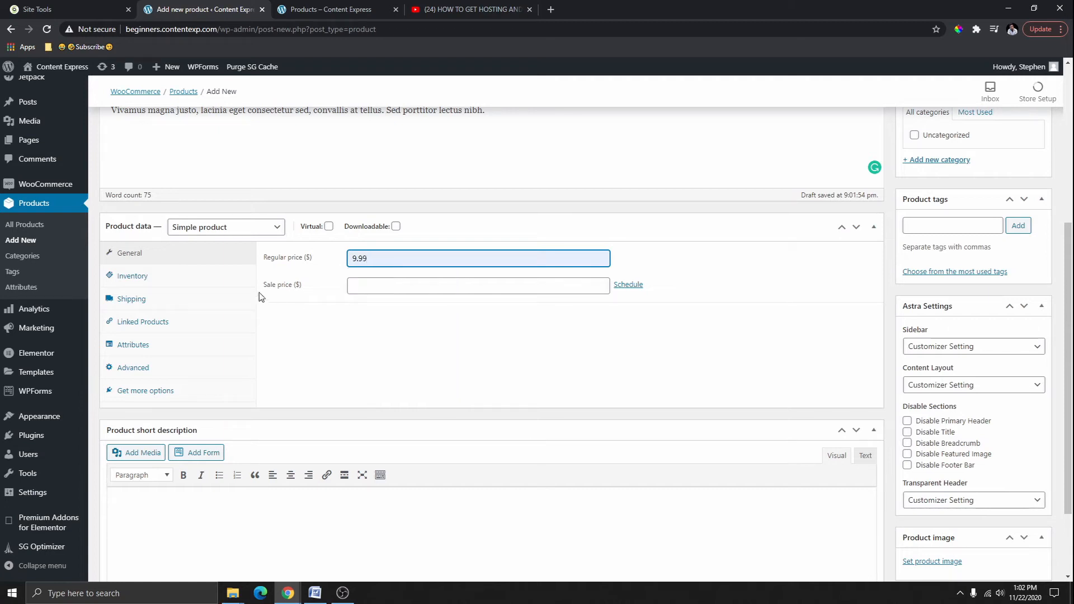
# - Set the product's sale price to 6.99
pyautogui.moveTo(261, 288); pyautogui.dragTo(317, 295)
pyautogui.click(324, 294)
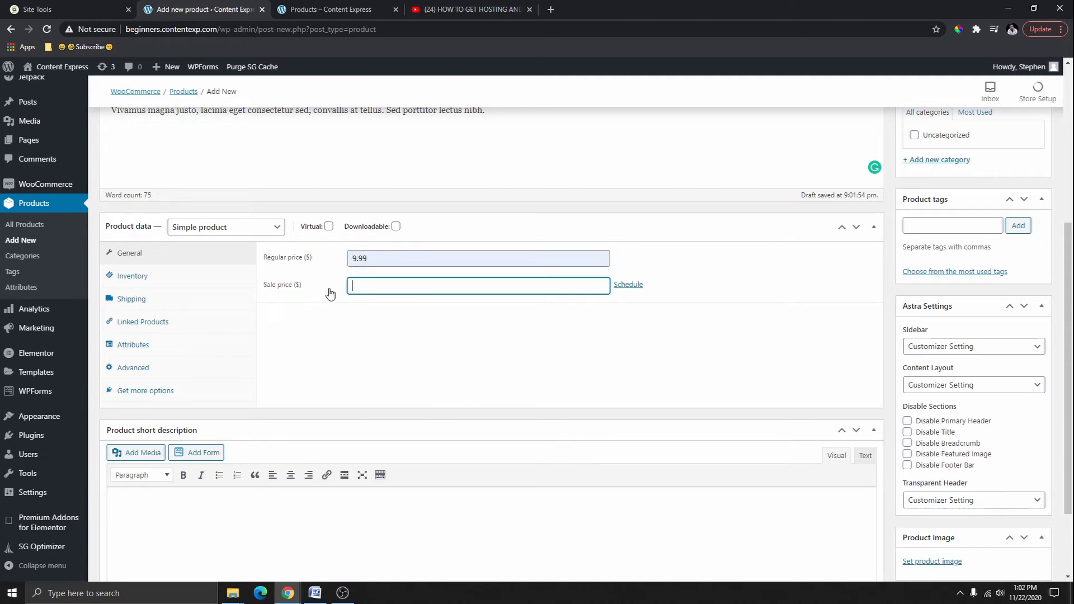
pyautogui.click(362, 286)
pyautogui.click(350, 288)
pyautogui.click(362, 283)
pyautogui.write('6.99')
pyautogui.click(367, 339)
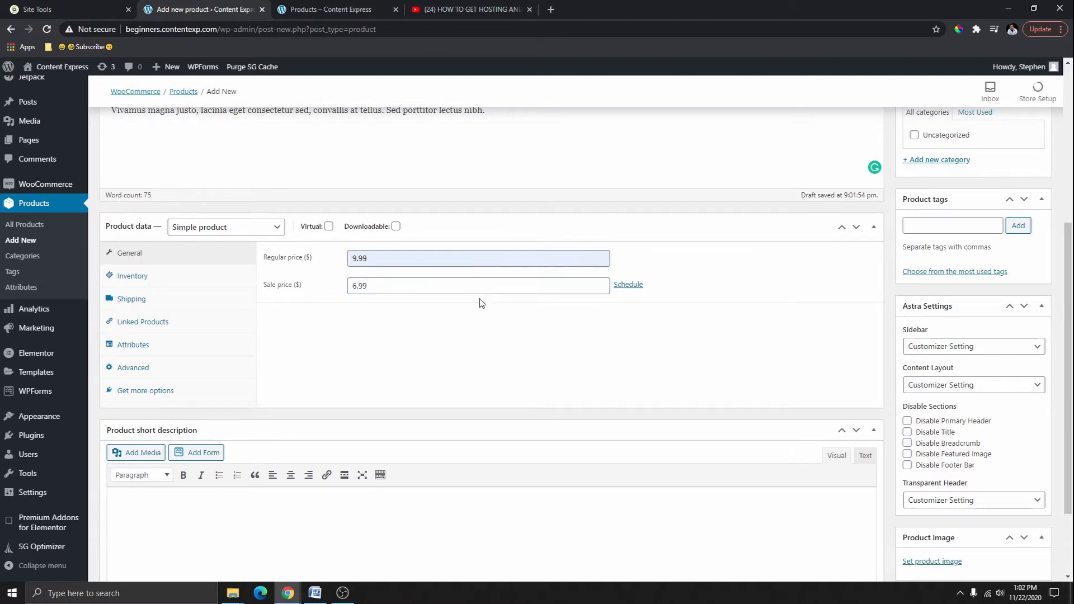
pyautogui.scroll(-1, 433, 233)
pyautogui.click(374, 228)
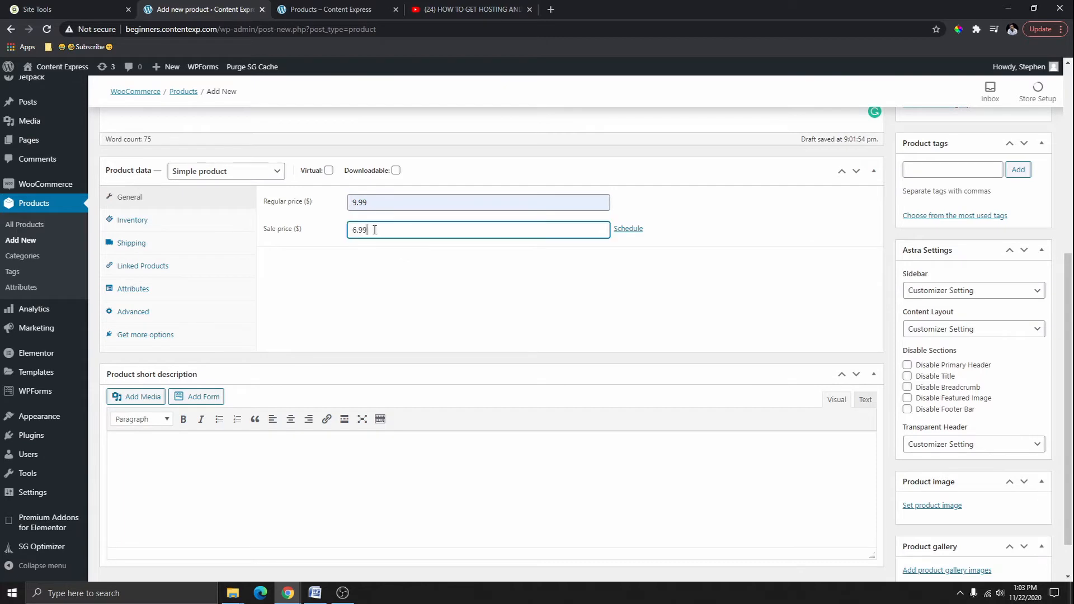
pyautogui.moveTo(374, 228); pyautogui.dragTo(343, 233)
# - Look at the start and end date pickers for scheduling the sale price, and cancel the schedule
pyautogui.click(629, 229)
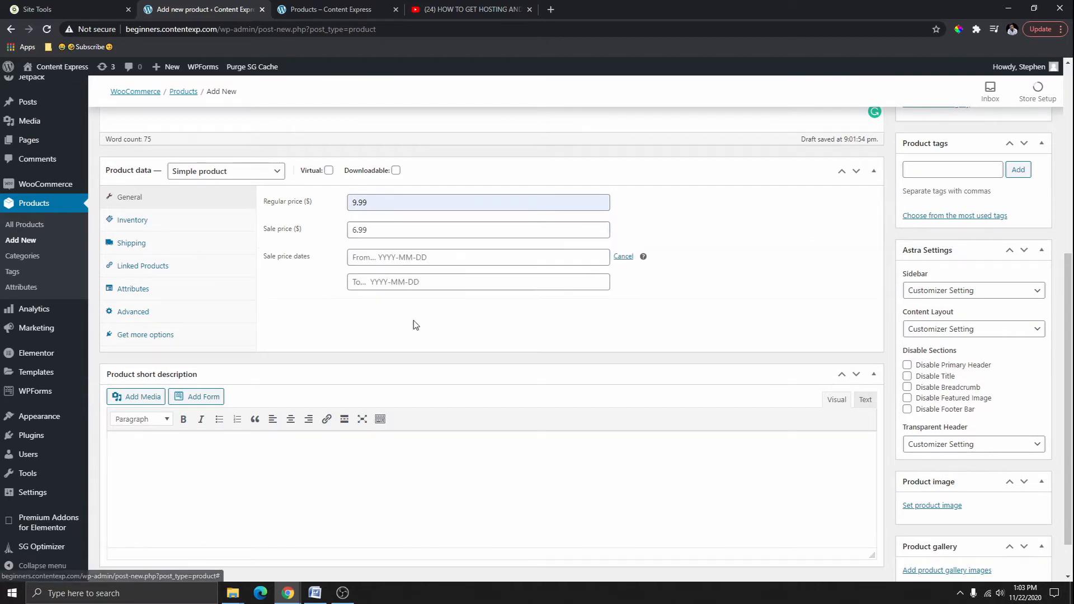
pyautogui.click(404, 256)
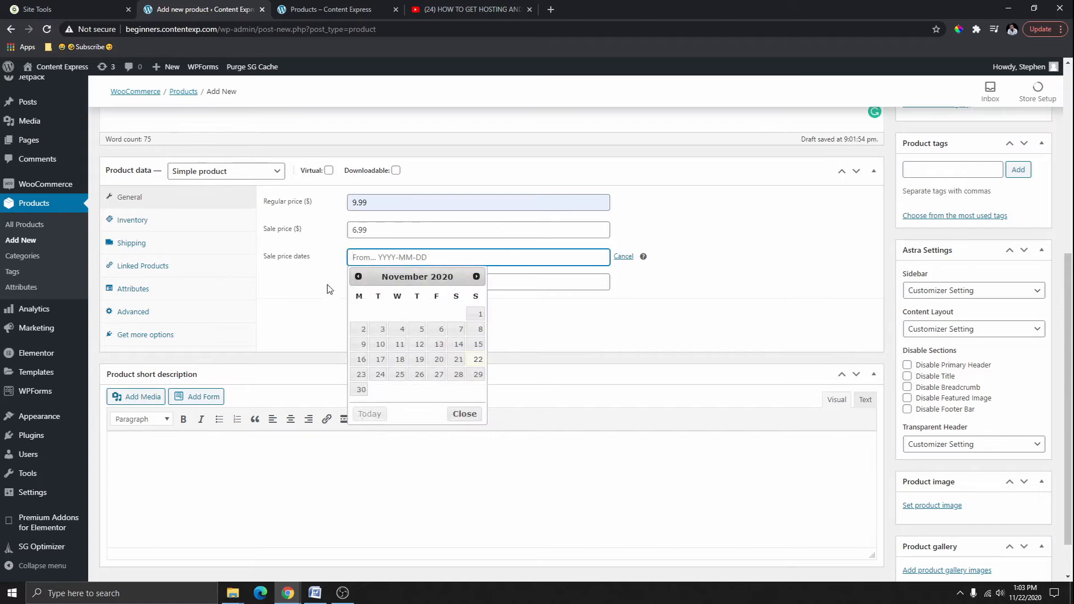
pyautogui.click(383, 283)
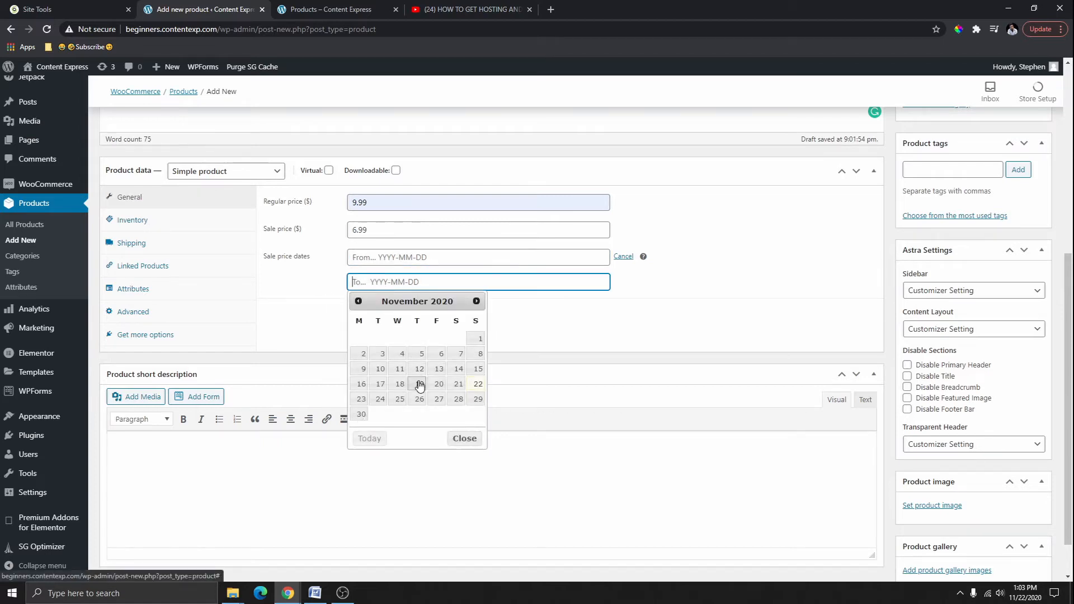
pyautogui.click(570, 321)
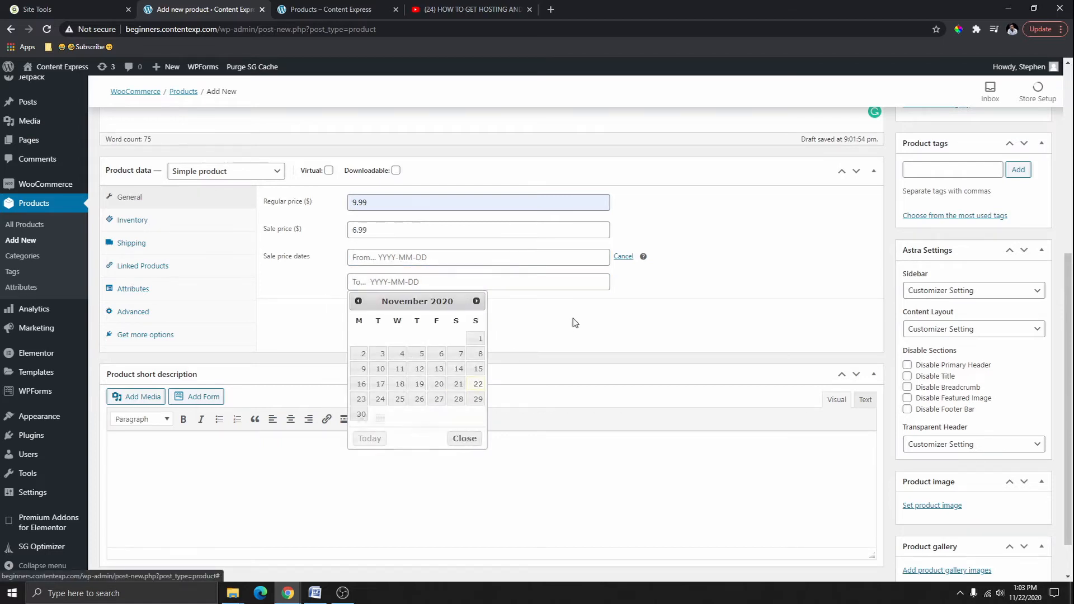
pyautogui.click(387, 231)
pyautogui.click(373, 202)
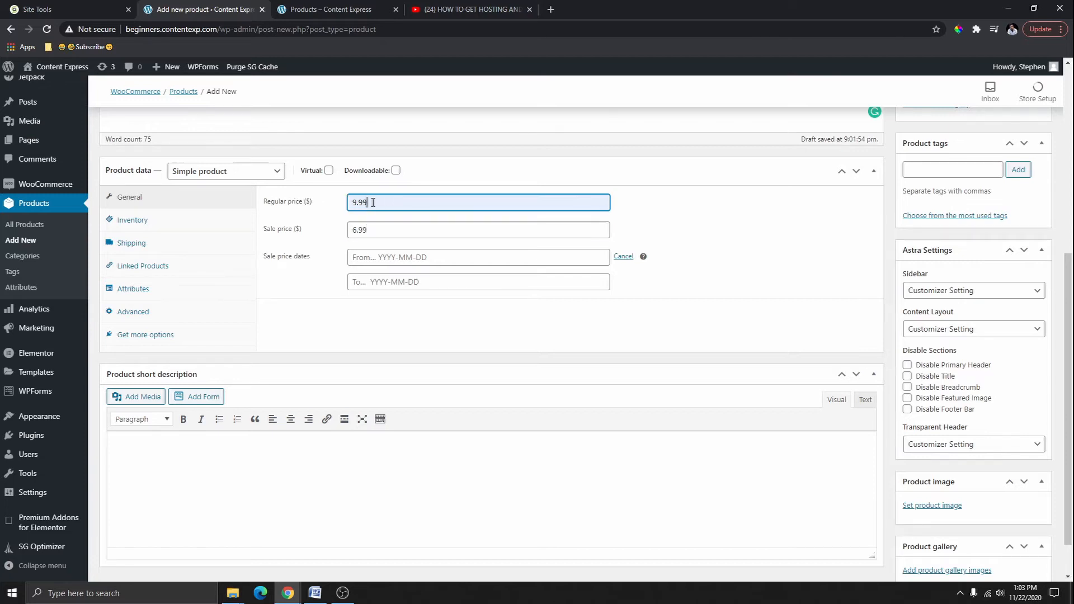
pyautogui.click(623, 258)
# - Set the product's SKU to 0001 in the inventory data
pyautogui.click(154, 221)
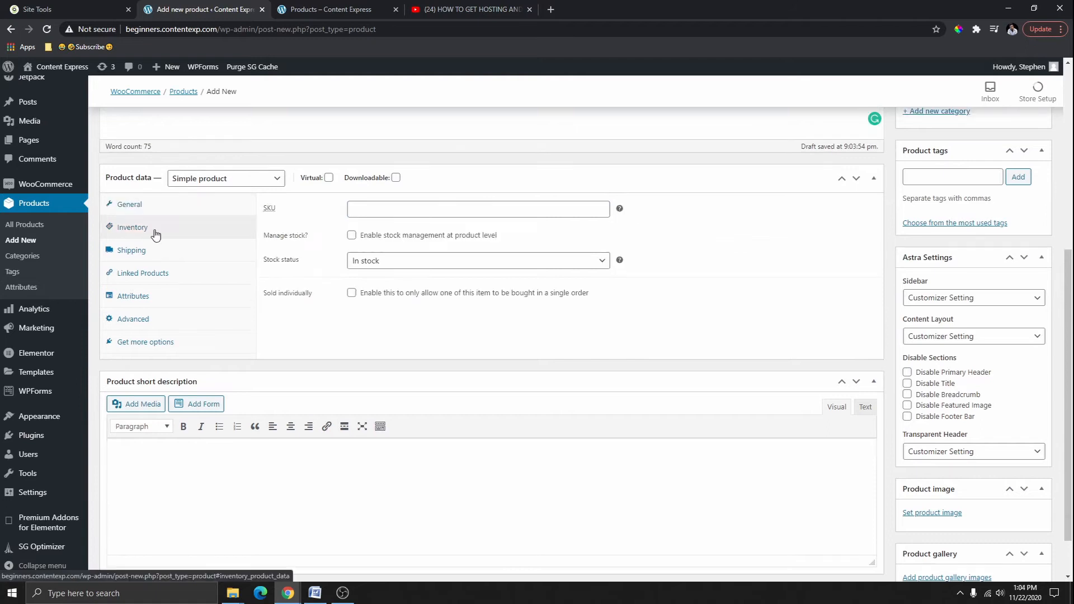
pyautogui.click(386, 209)
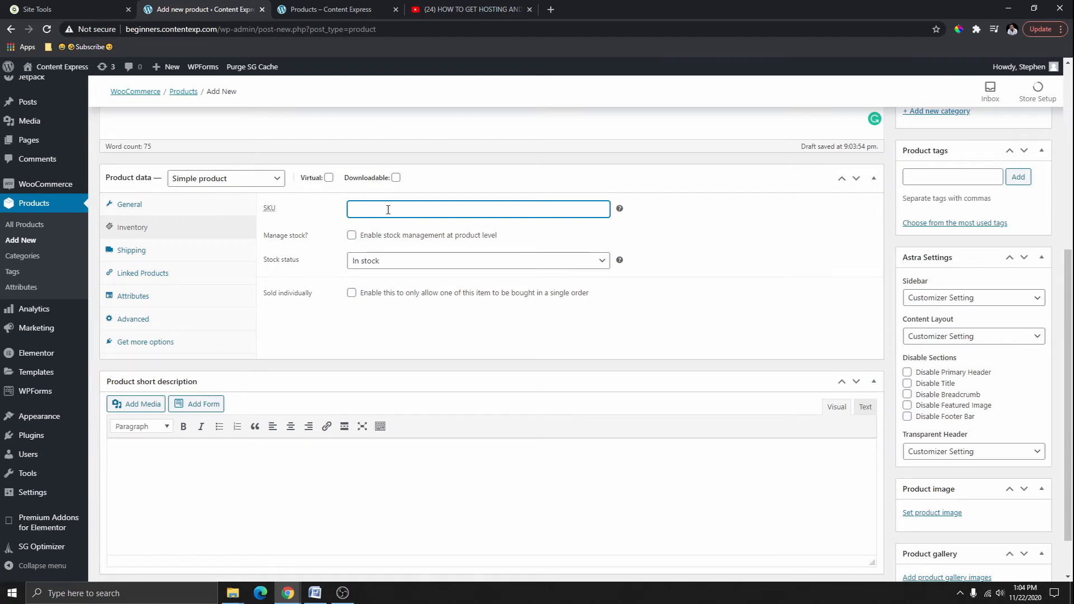
pyautogui.write('0001')
# - Enable stock management at product level and set the stock quantity to 90
pyautogui.click(352, 235)
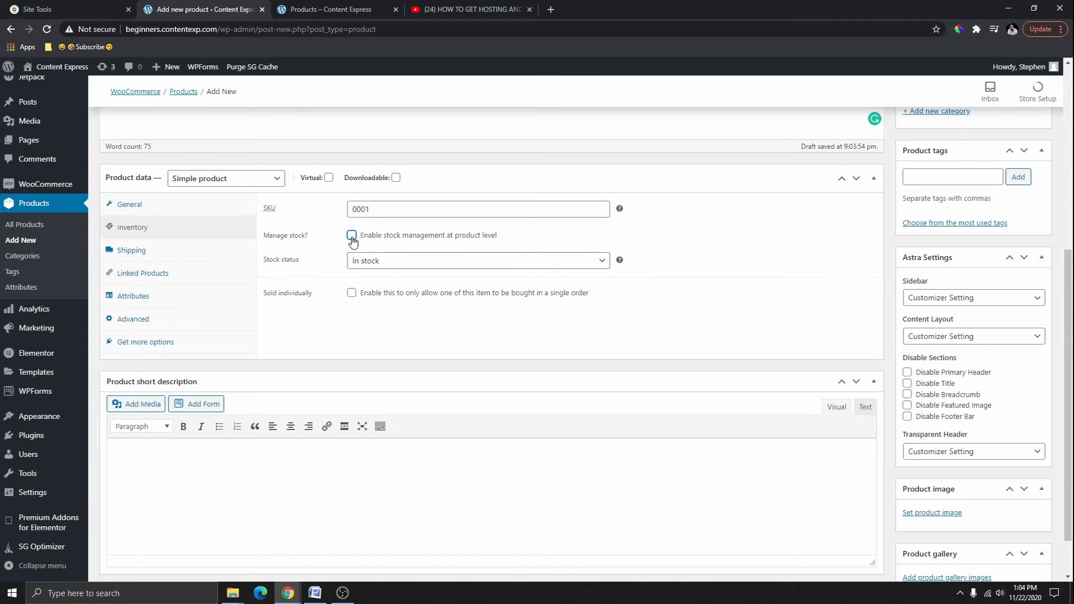
pyautogui.doubleClick(374, 258)
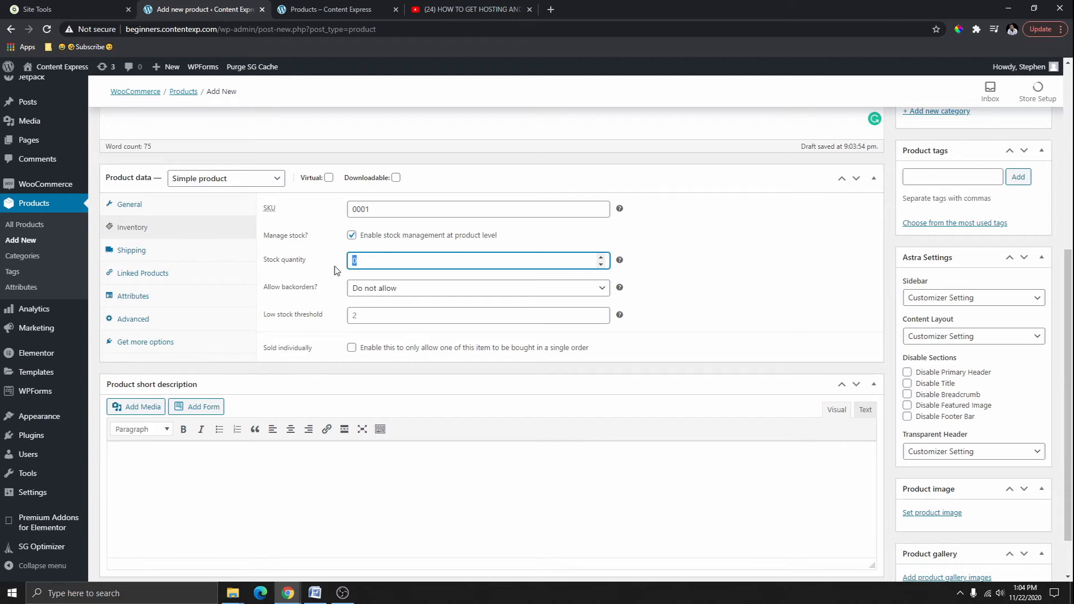
pyautogui.click(280, 275)
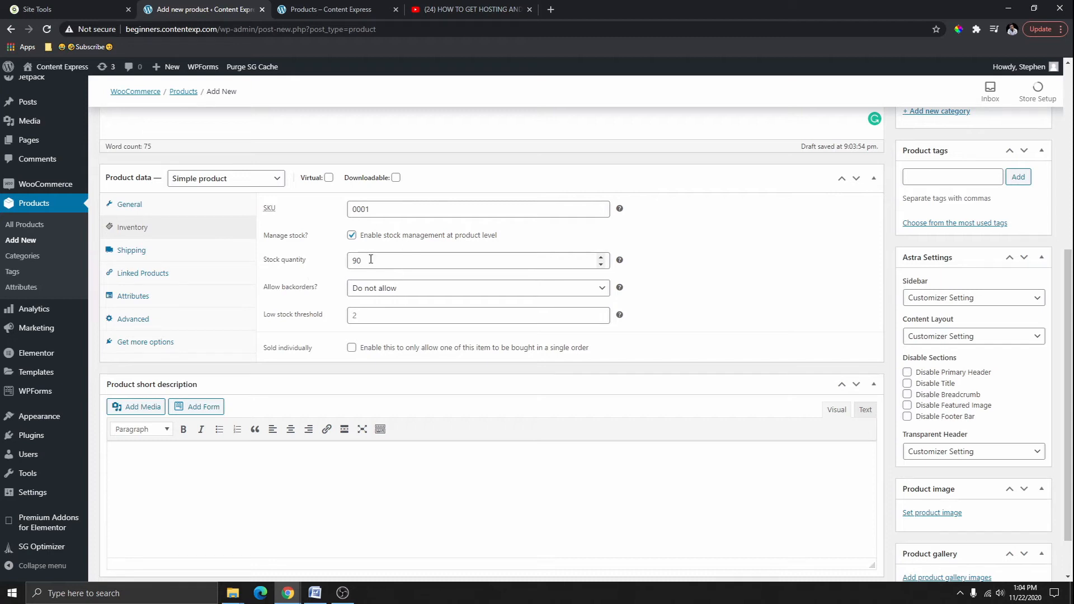
# - Try the Allow option for backorders, and set backorders back to Do not allow
pyautogui.scroll(-1, 364, 274)
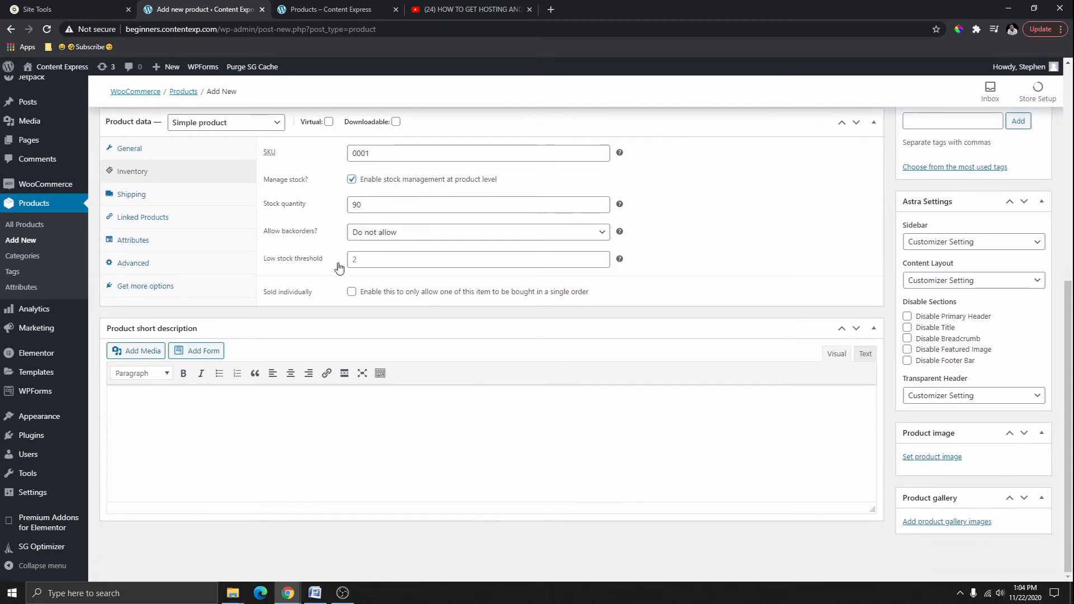
pyautogui.click(383, 234)
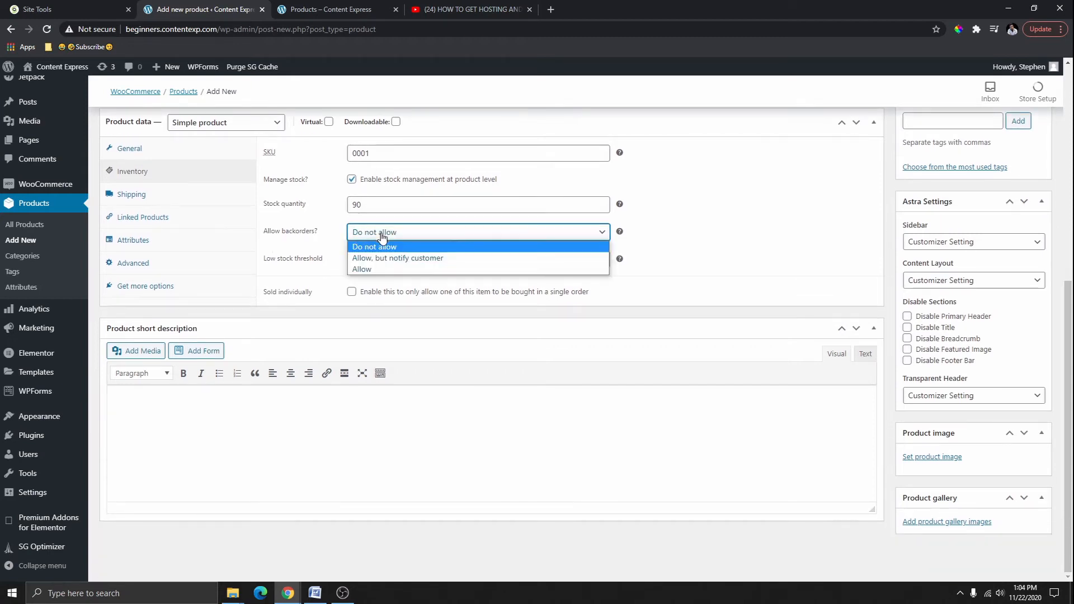
pyautogui.click(380, 269)
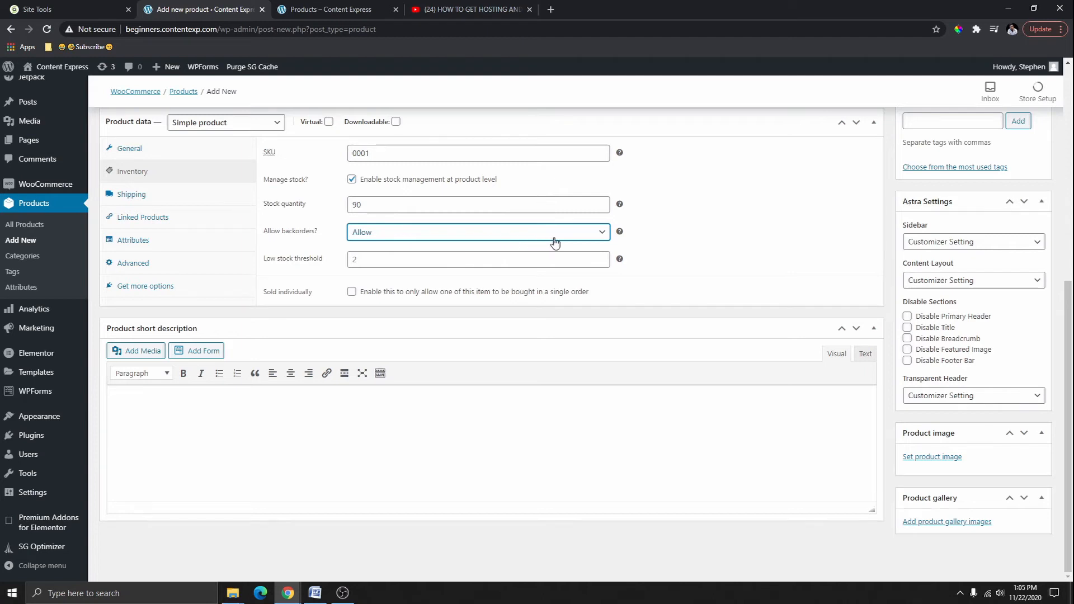
pyautogui.click(382, 234)
pyautogui.click(374, 248)
# - Set the low stock threshold to 5 and limit the product to one item per order
pyautogui.click(358, 259)
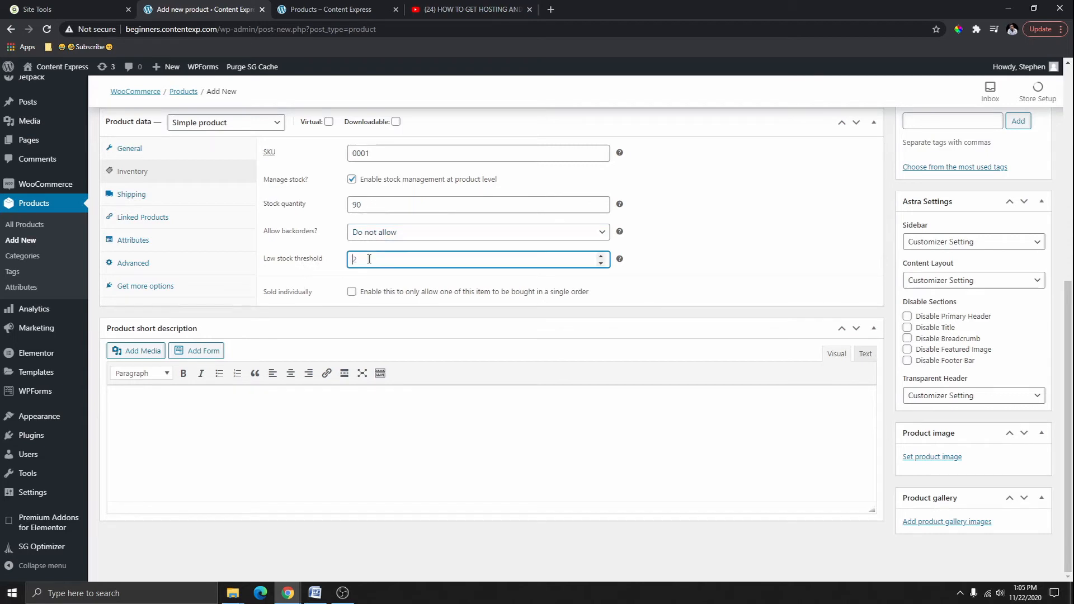
pyautogui.click(602, 256)
pyautogui.click(602, 256)
pyautogui.click(601, 256)
pyautogui.click(352, 292)
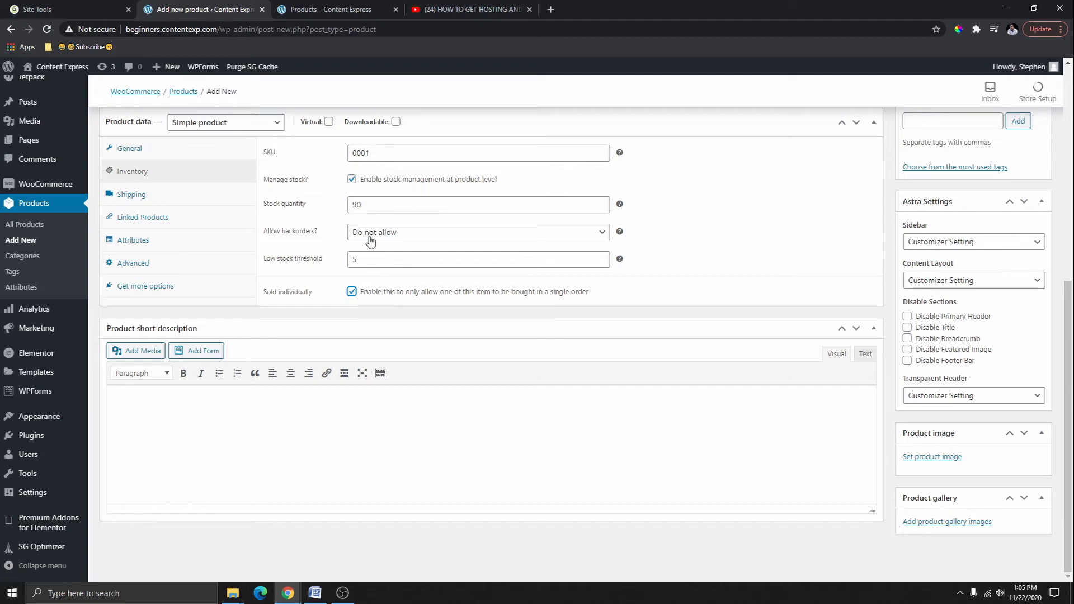
pyautogui.click(352, 292)
pyautogui.click(351, 292)
# - Look at the available shipping classes in the product's shipping data
pyautogui.click(133, 197)
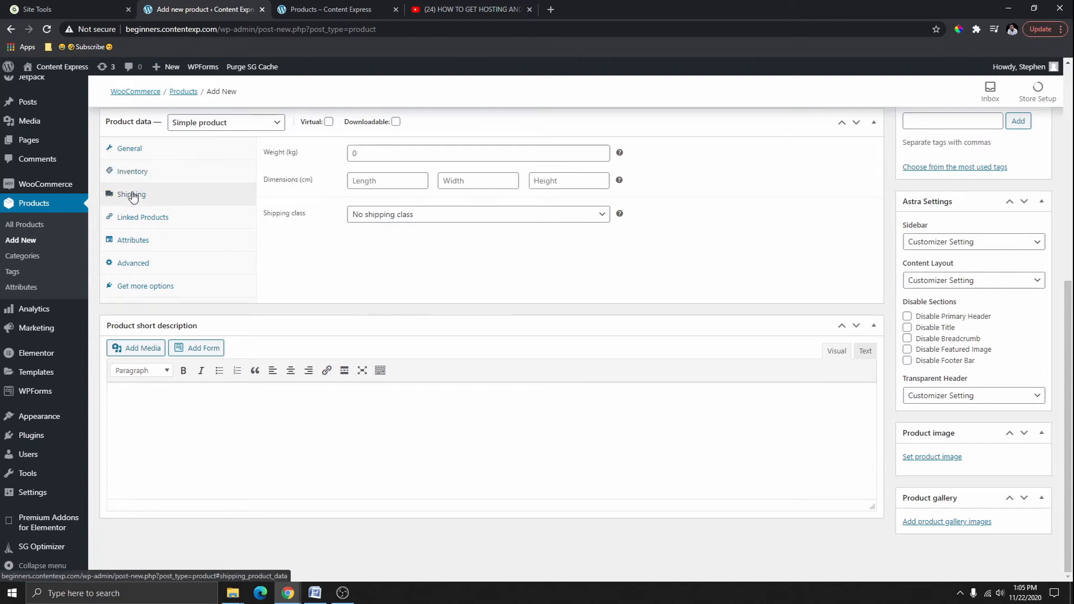
pyautogui.click(426, 225)
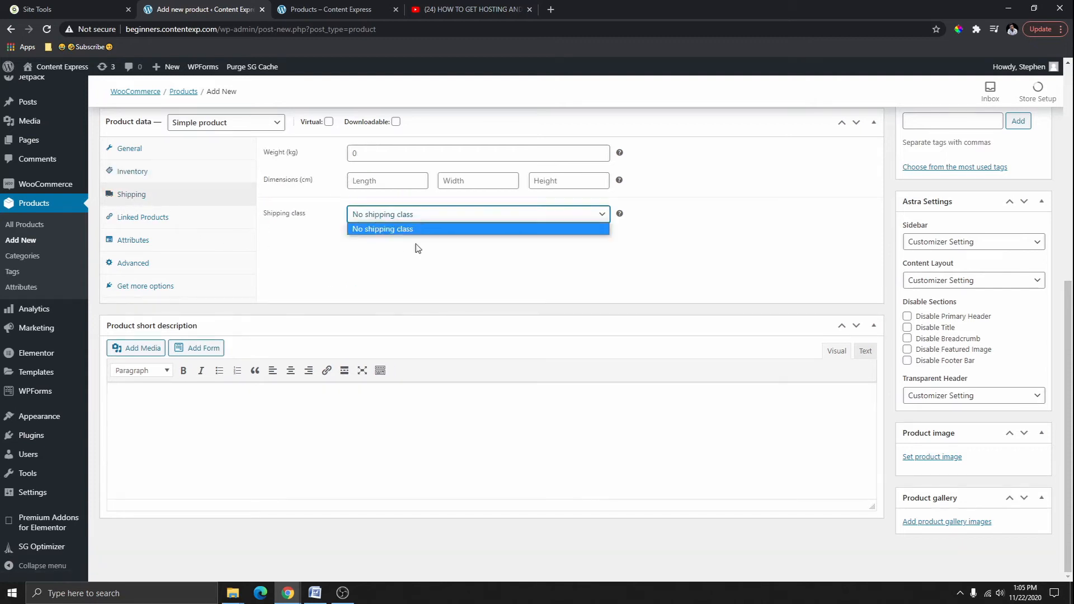
pyautogui.click(417, 262)
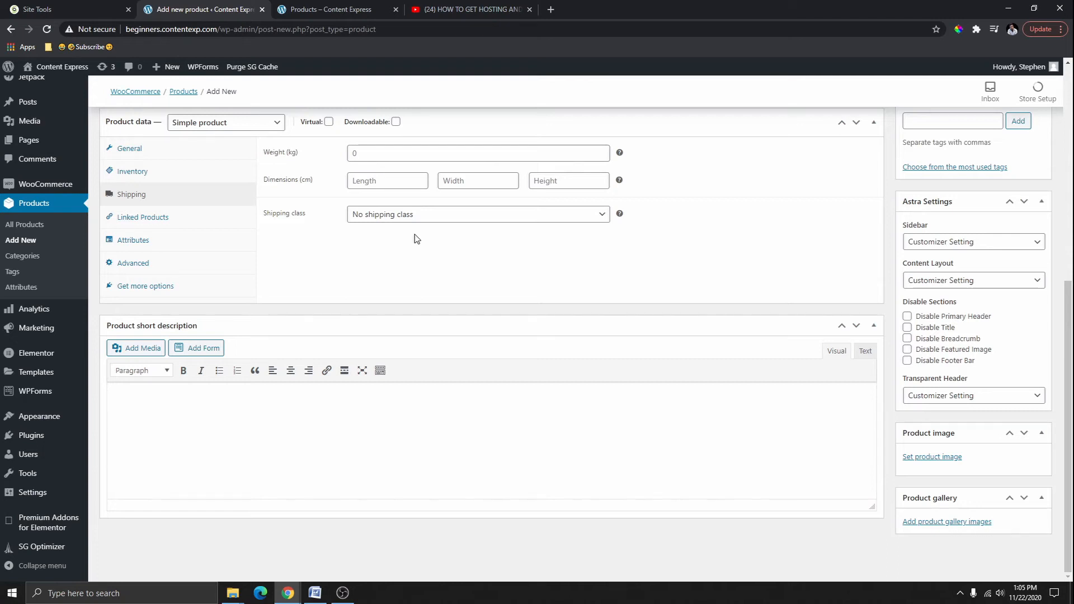
pyautogui.click(399, 217)
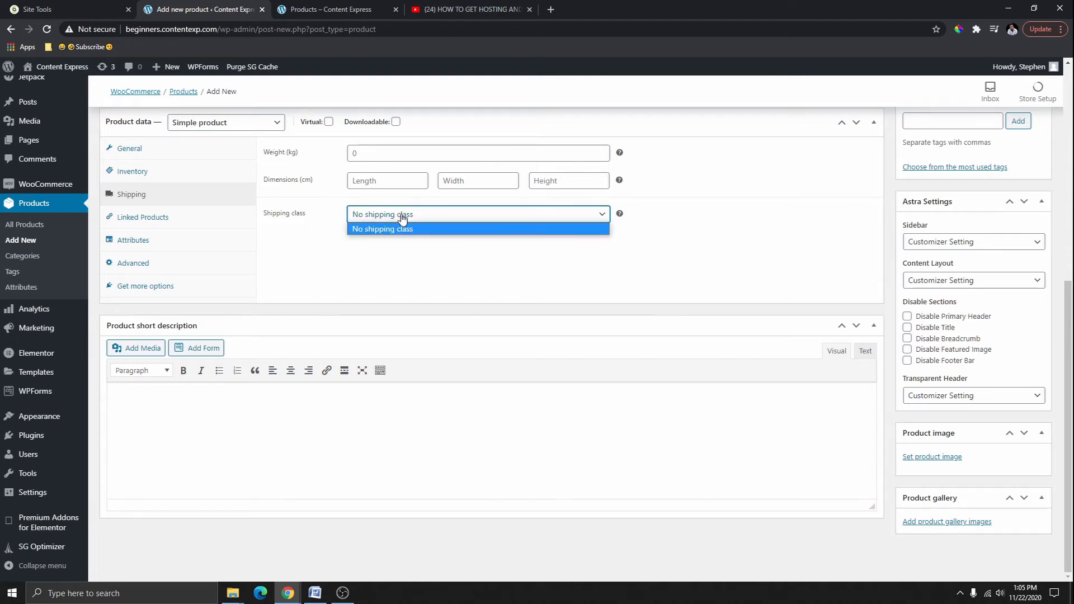
pyautogui.click(416, 265)
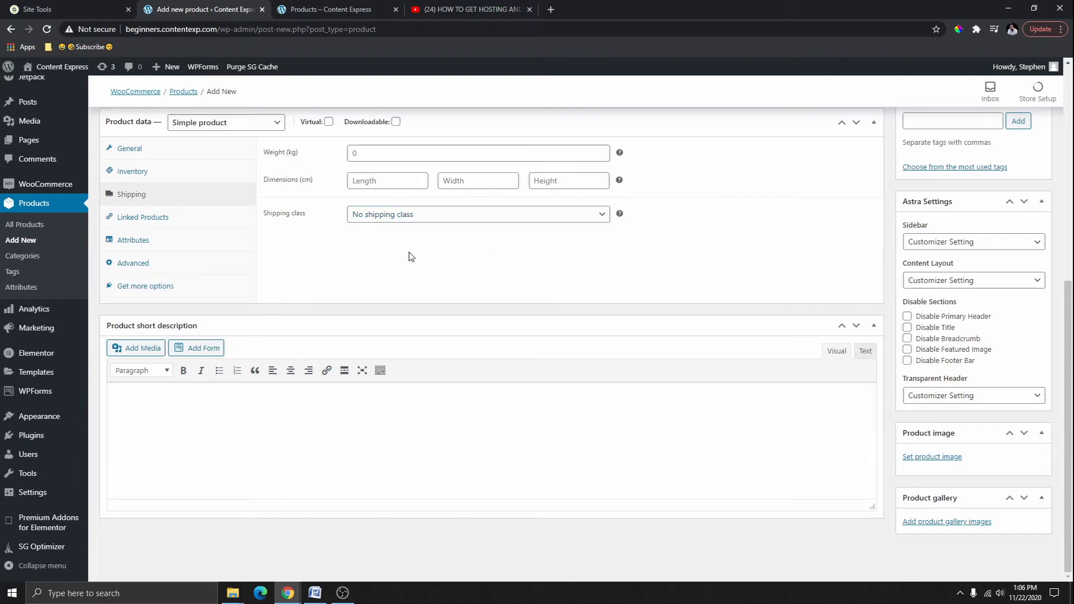
# - Set the product's shipping weight to 0.34 kg
pyautogui.click(364, 159)
pyautogui.click(328, 178)
pyautogui.click(372, 156)
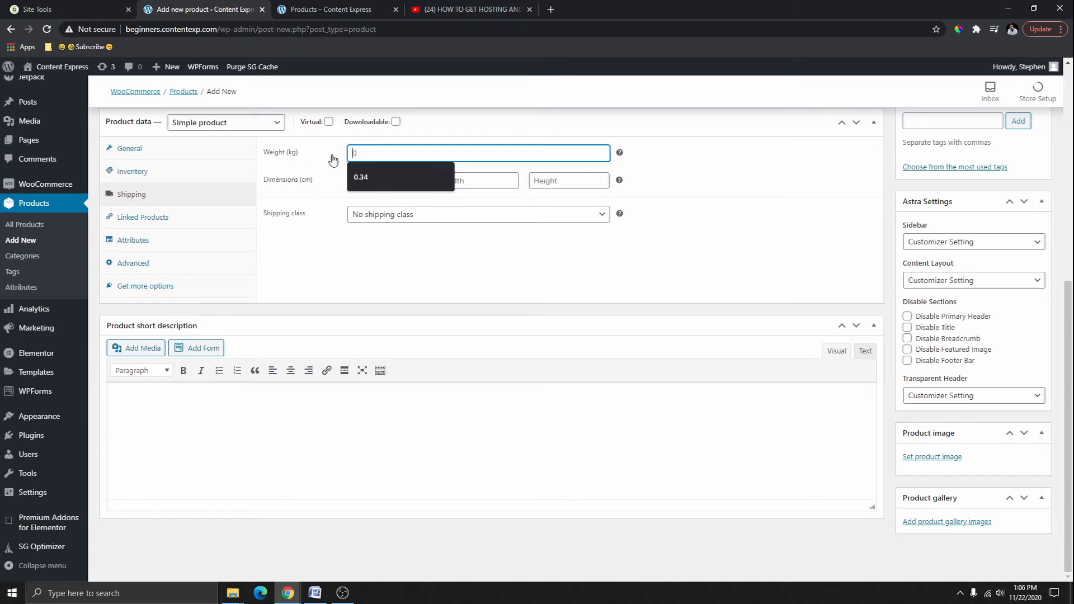
pyautogui.click(367, 176)
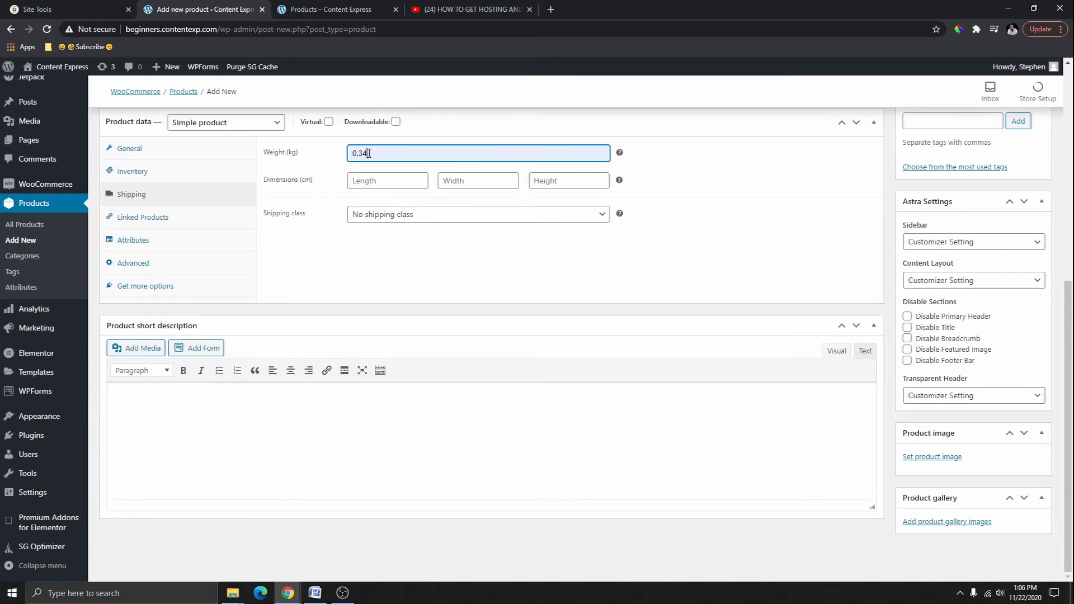
pyautogui.click(380, 184)
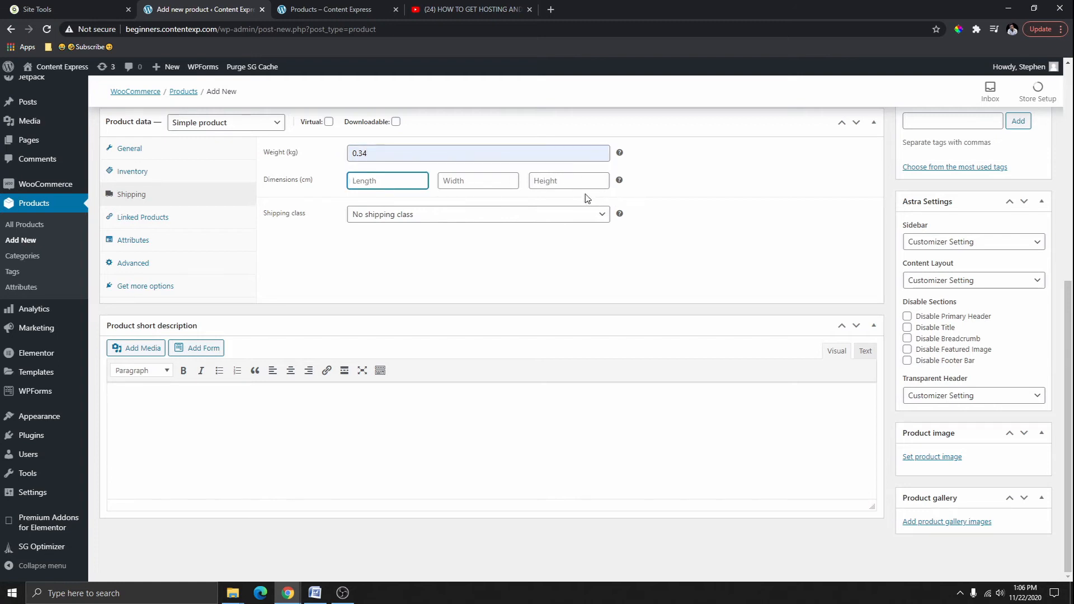
# - Look at the upsell and cross-sell product searches in the linked products data
pyautogui.click(152, 223)
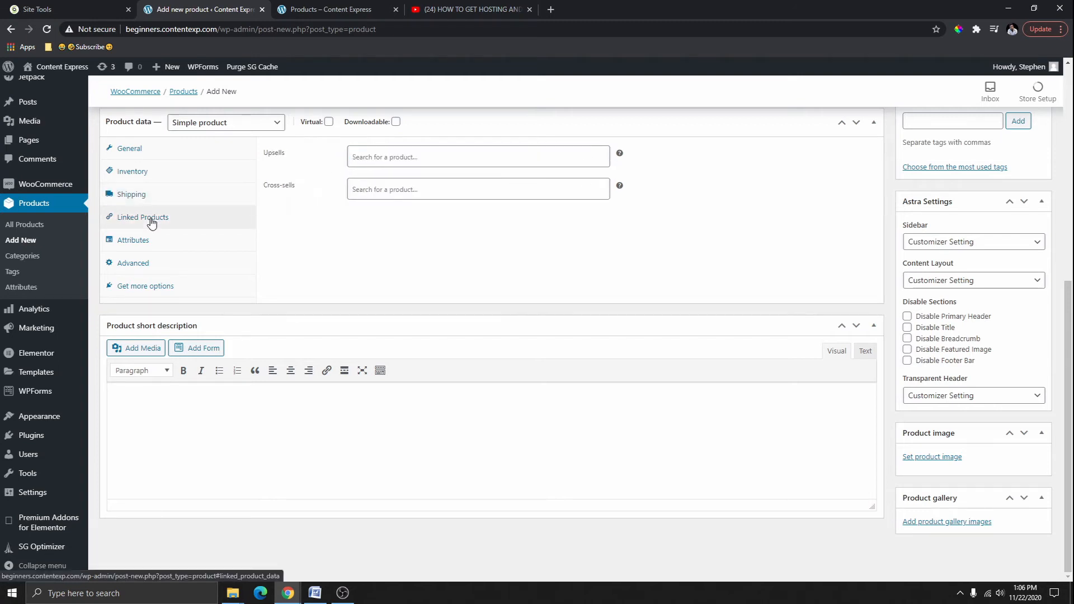
pyautogui.click(394, 155)
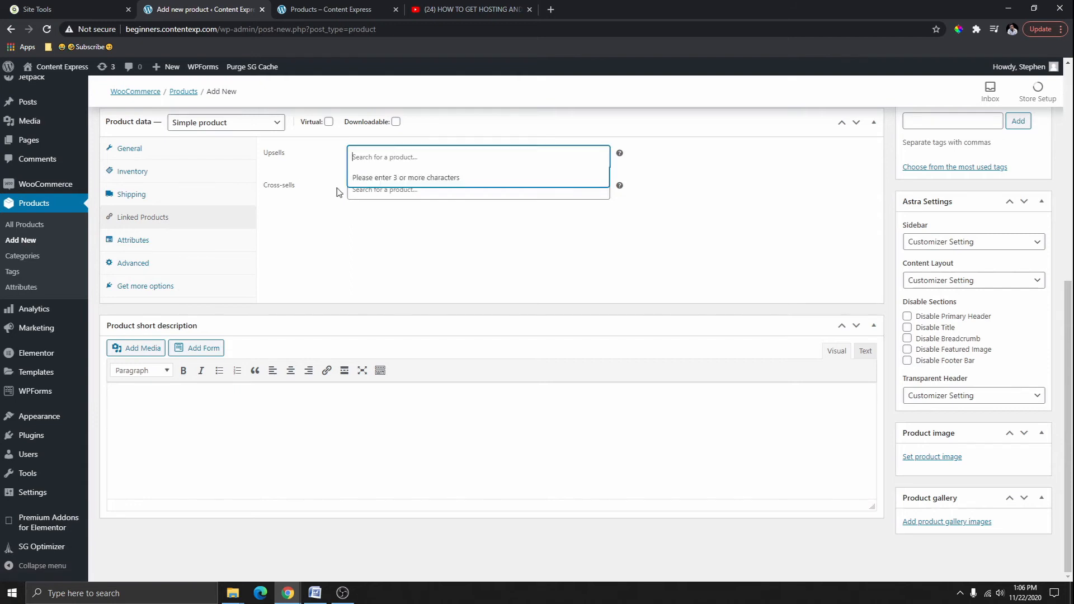
pyautogui.click(373, 190)
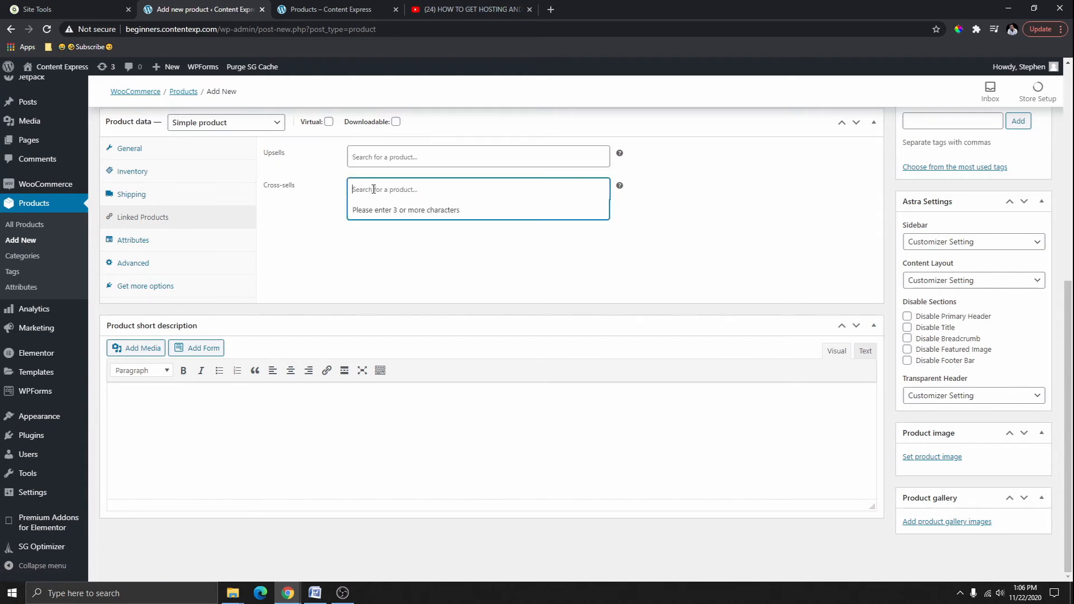
pyautogui.click(341, 171)
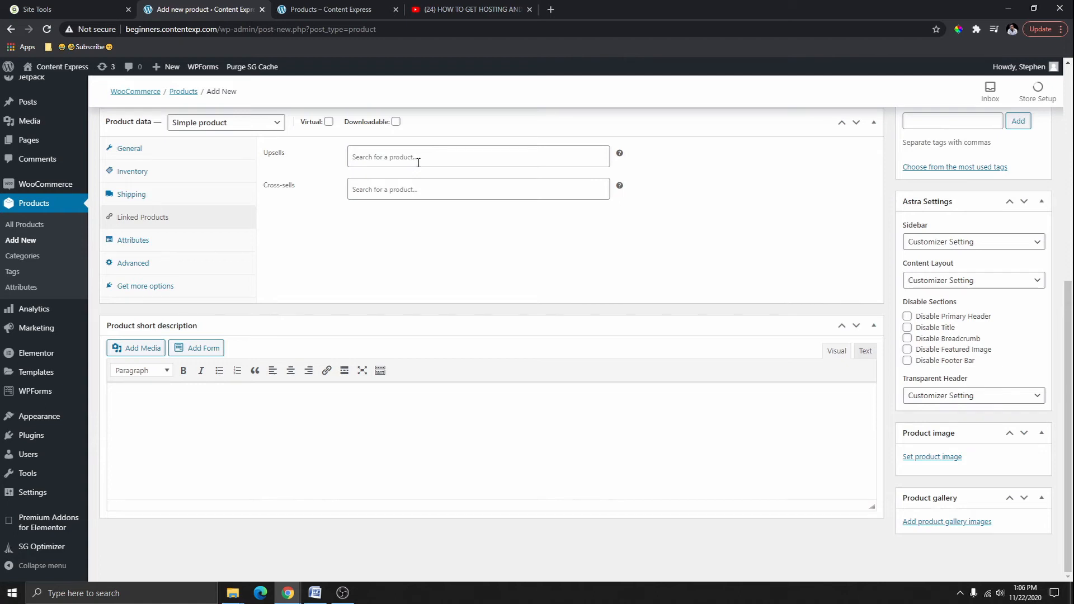
pyautogui.click(367, 163)
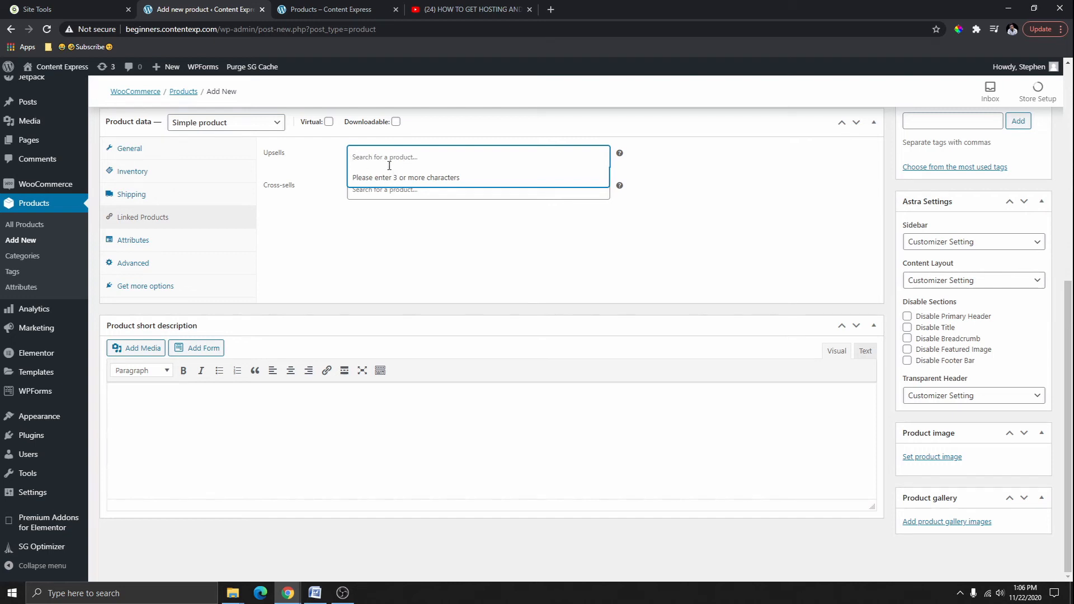
pyautogui.click(381, 192)
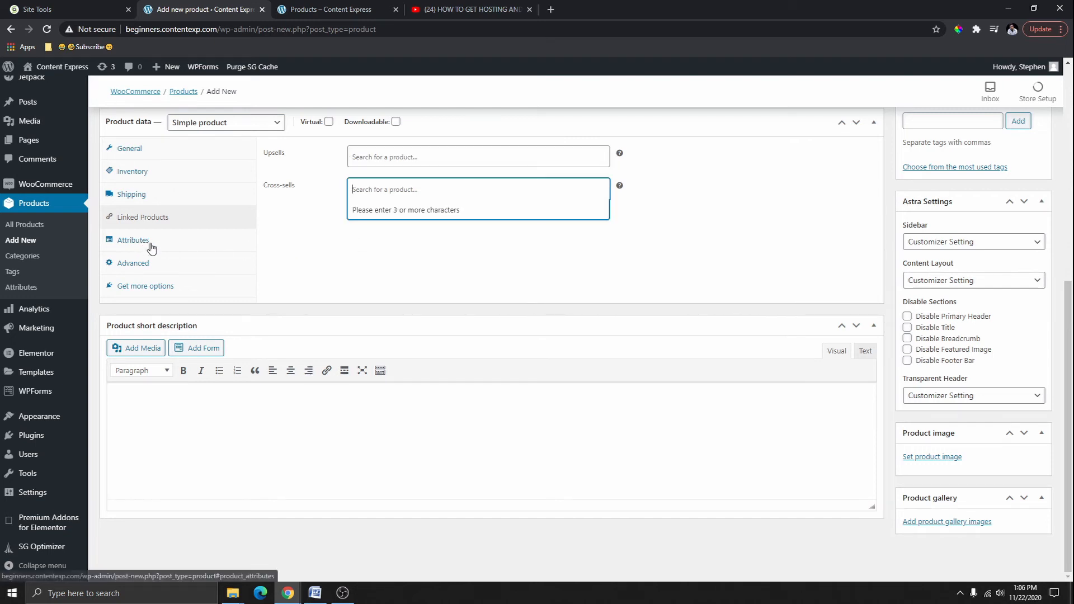
pyautogui.scroll(1, 334, 269)
pyautogui.click(340, 267)
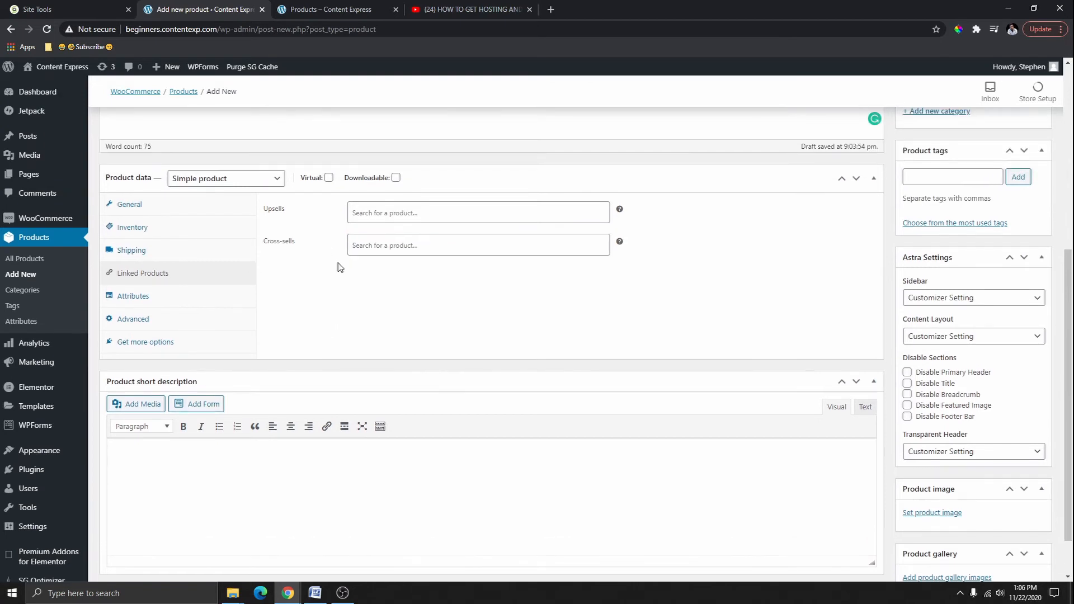
pyautogui.scroll(-1, 313, 242)
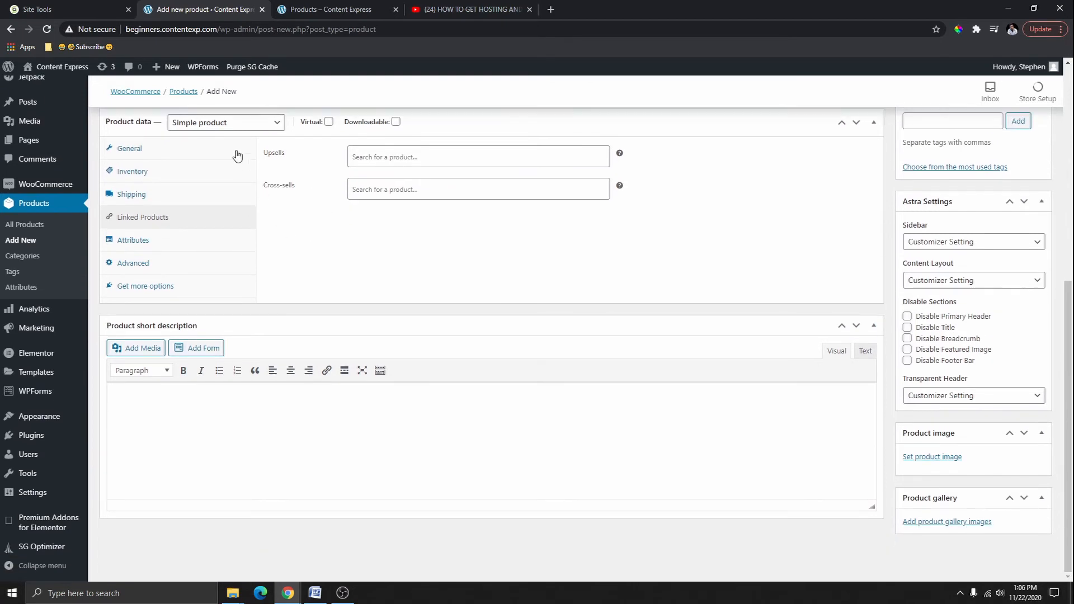
# - Review the product's attributes and advanced settings, and the list of available product types
pyautogui.click(143, 242)
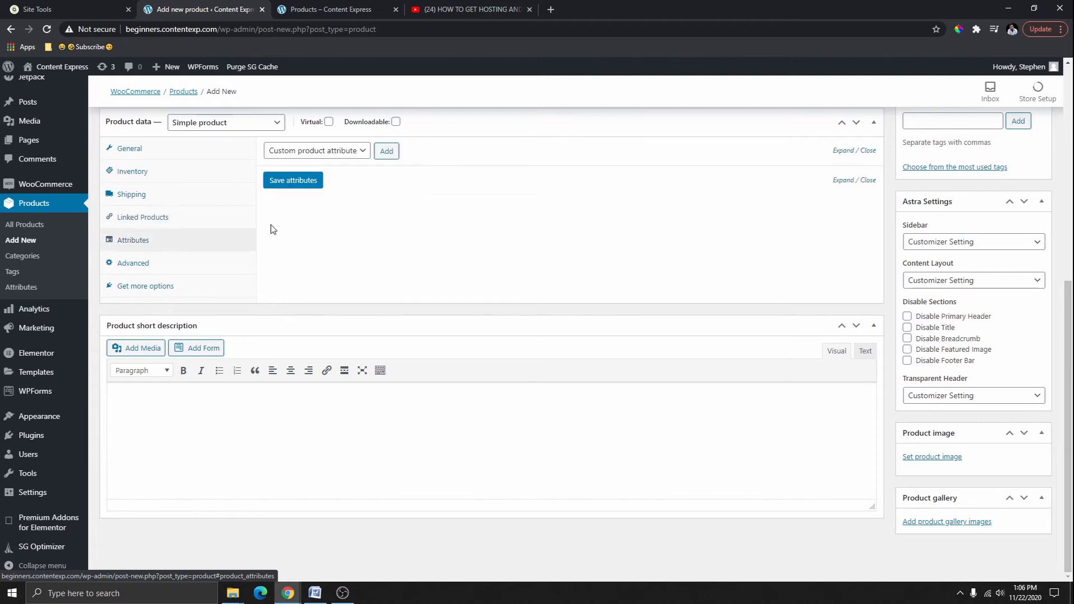
pyautogui.click(141, 267)
pyautogui.scroll(1, 293, 280)
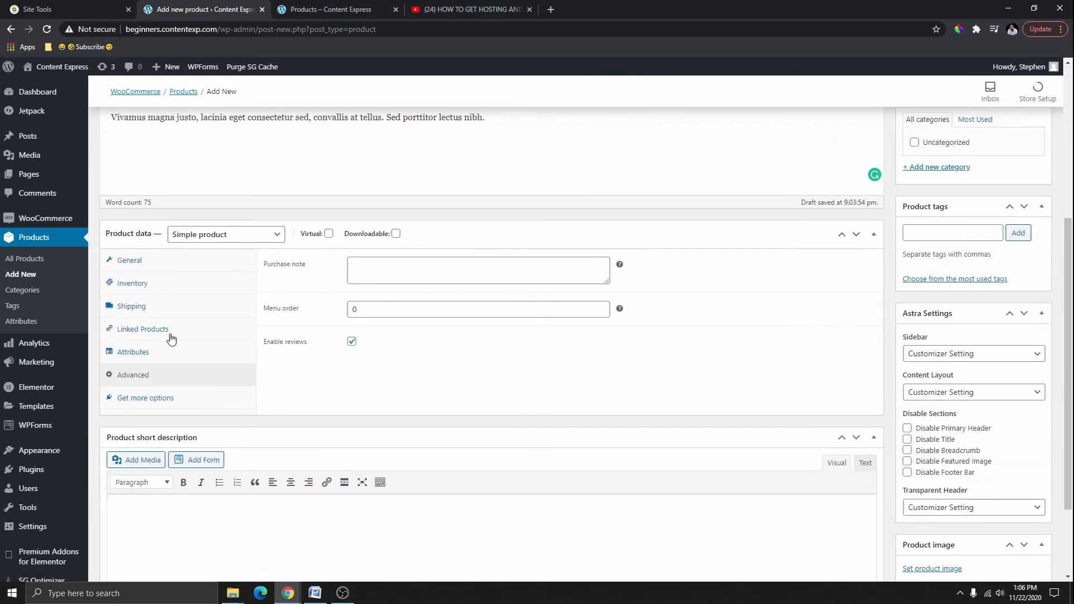
pyautogui.click(138, 302)
pyautogui.click(146, 324)
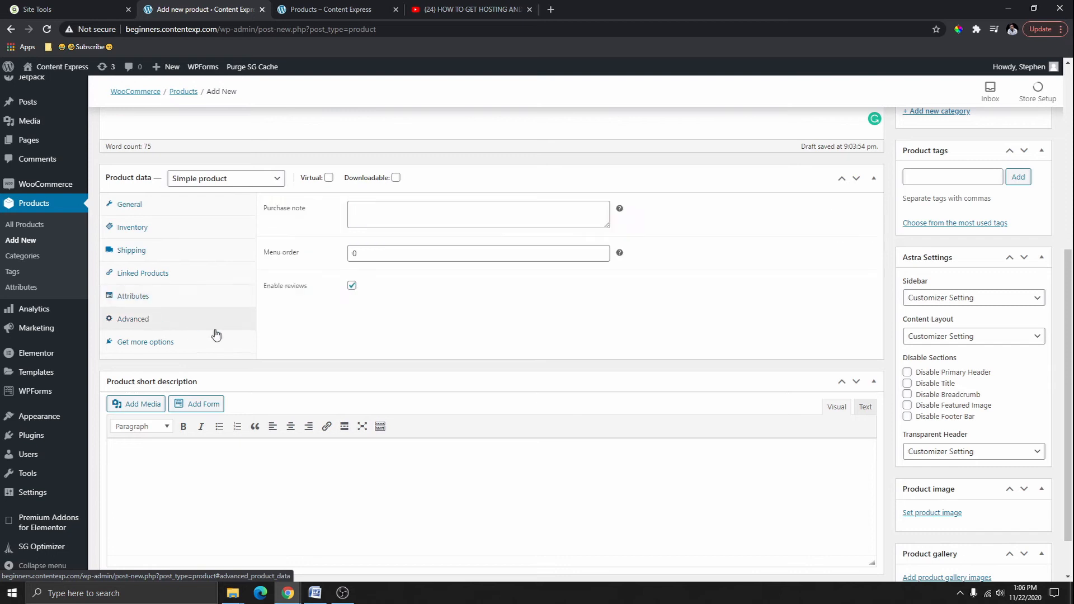
pyautogui.click(252, 181)
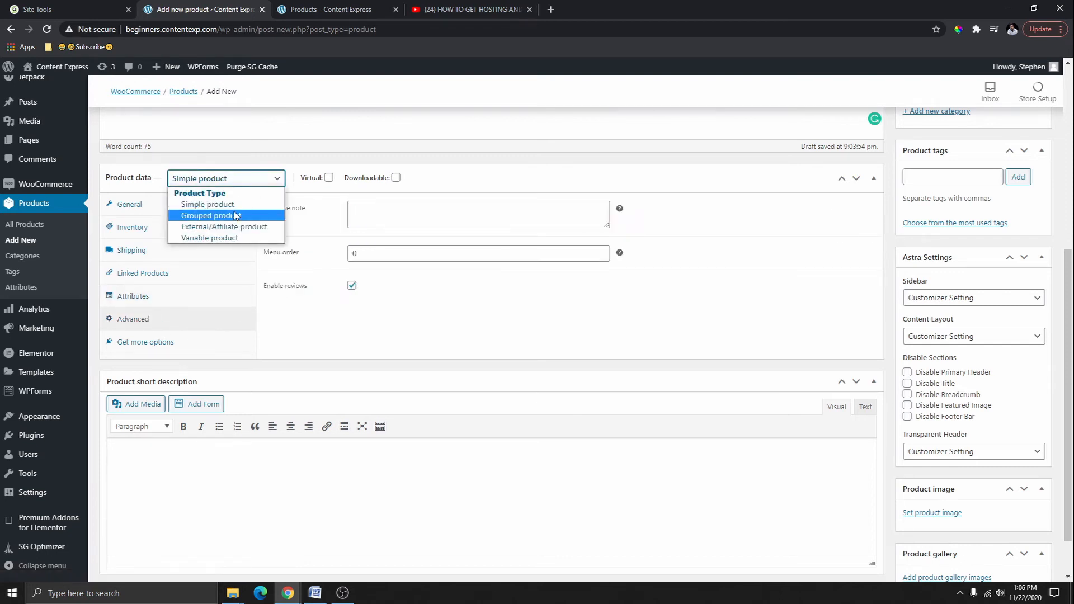
pyautogui.click(273, 260)
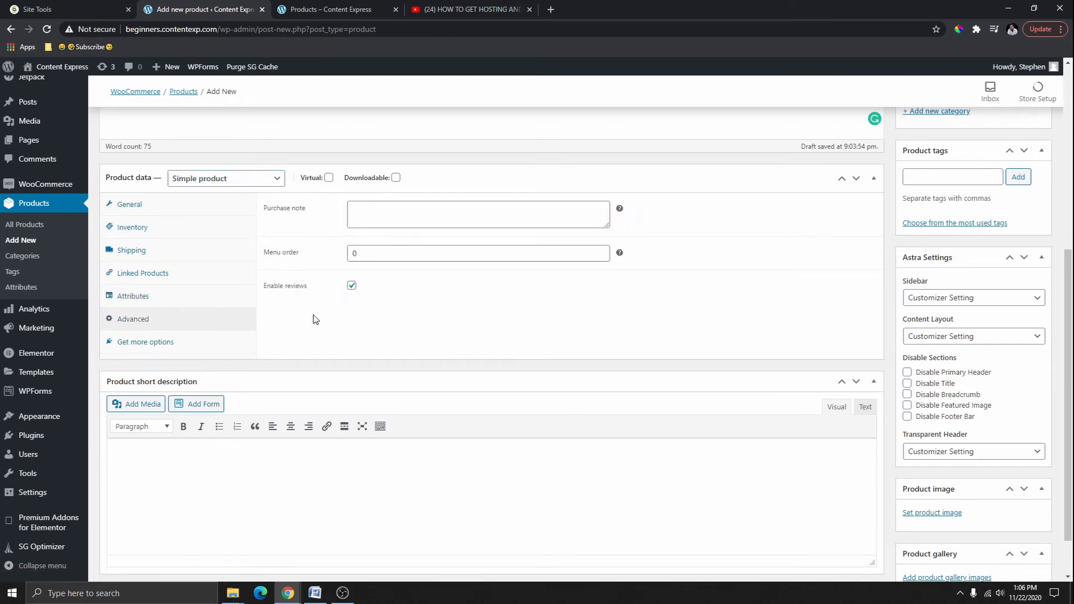
# - Paste "Vivamus magna justo, lacinia eget consectetur sed, convallis at tellus. Sed porttitor lectus nibh." as the product short description
pyautogui.scroll(-1, 313, 312)
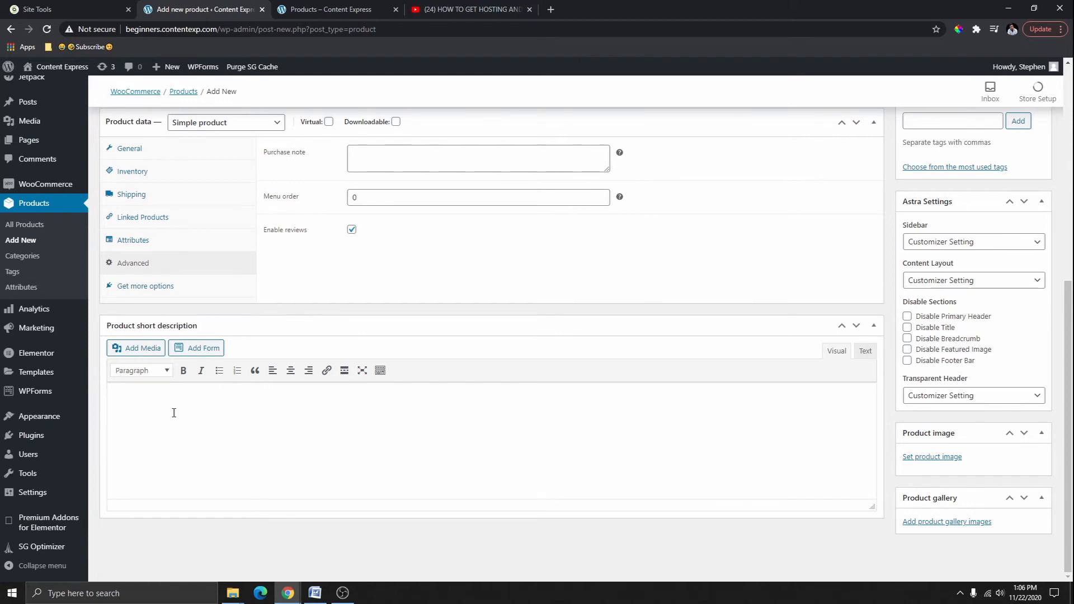
pyautogui.rightClick(141, 403)
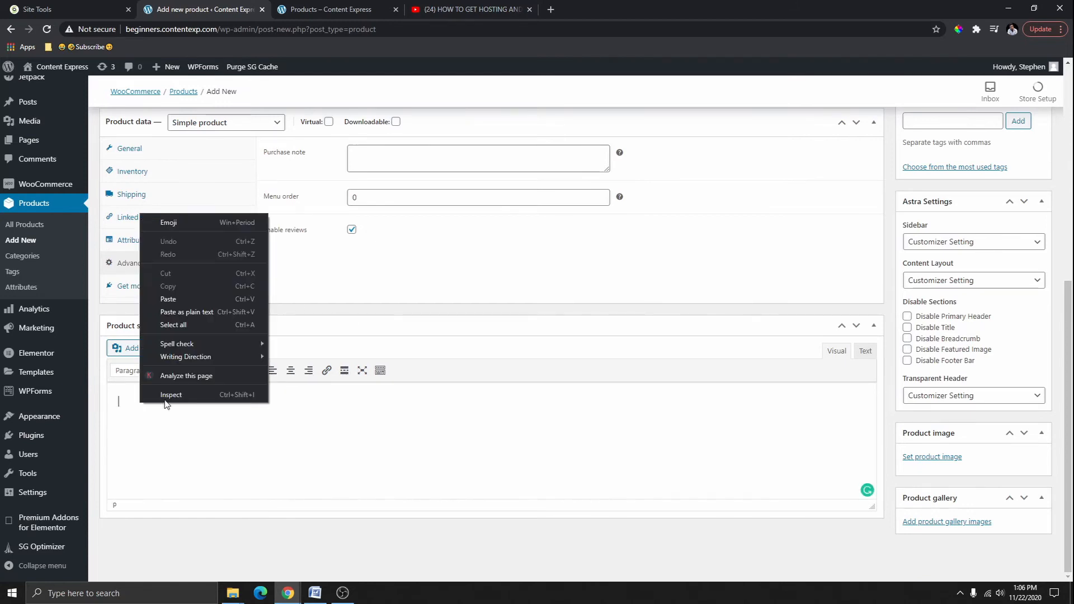
pyautogui.click(168, 295)
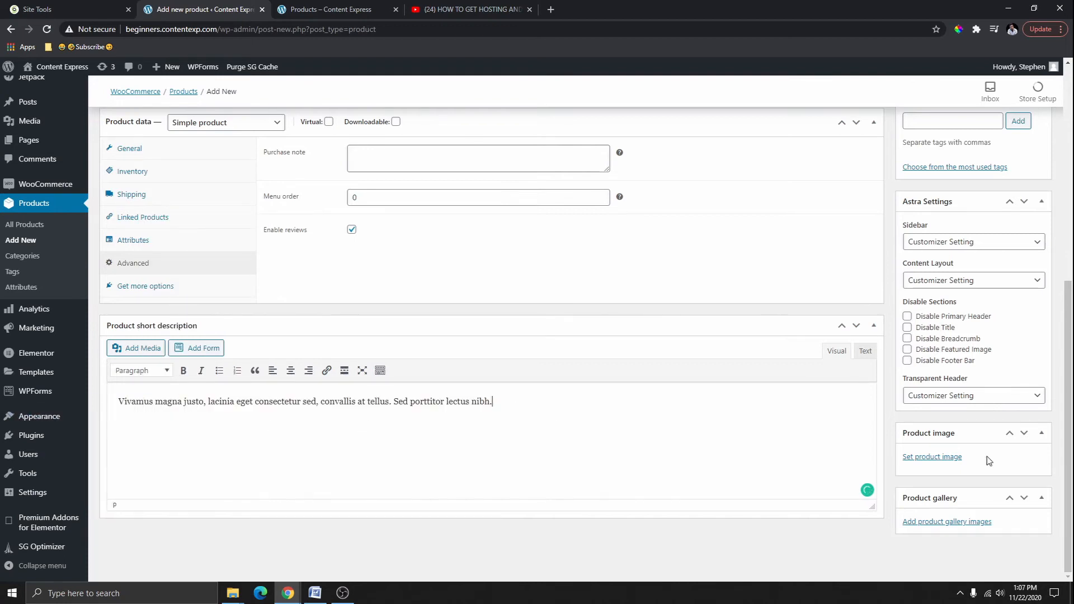
pyautogui.scroll(5, 961, 411)
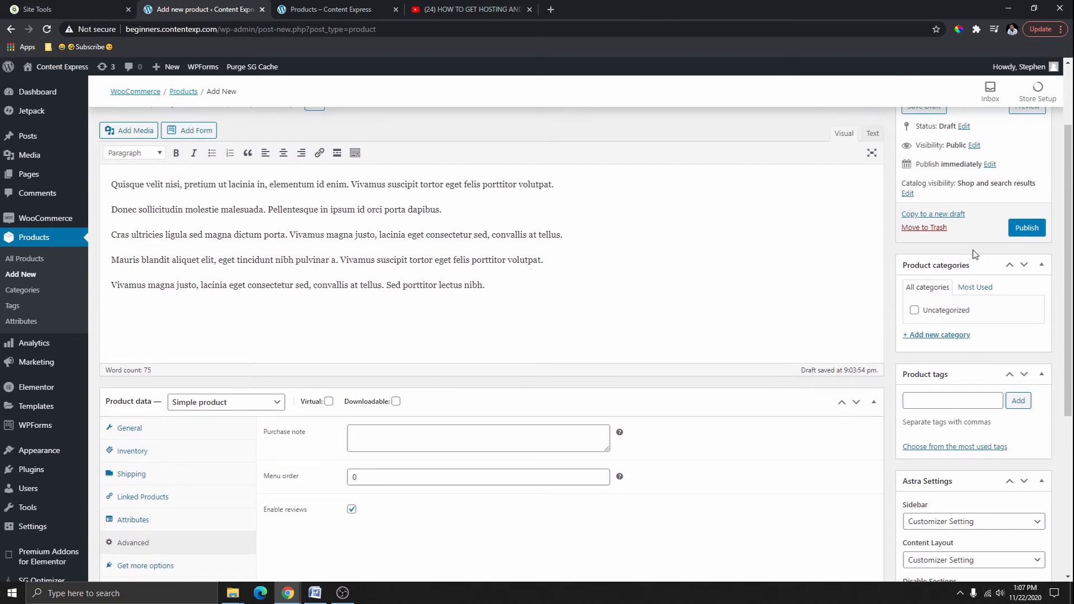
# - Create a product category named Simple and keep it as the product's only category, with Uncategorized left out
pyautogui.click(945, 336)
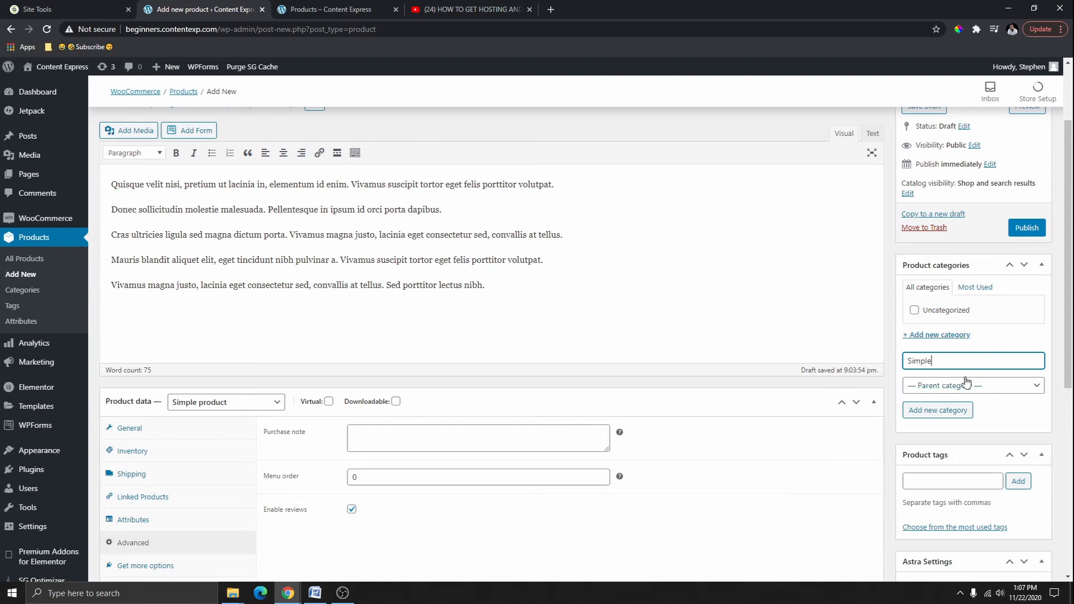
pyautogui.scroll(-3, 962, 380)
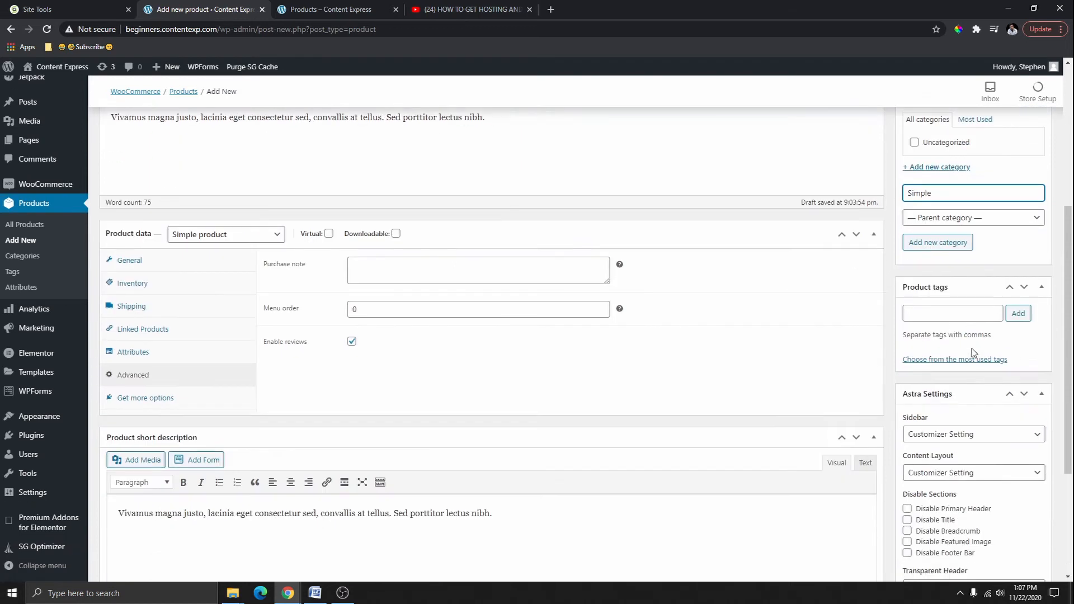
pyautogui.click(941, 249)
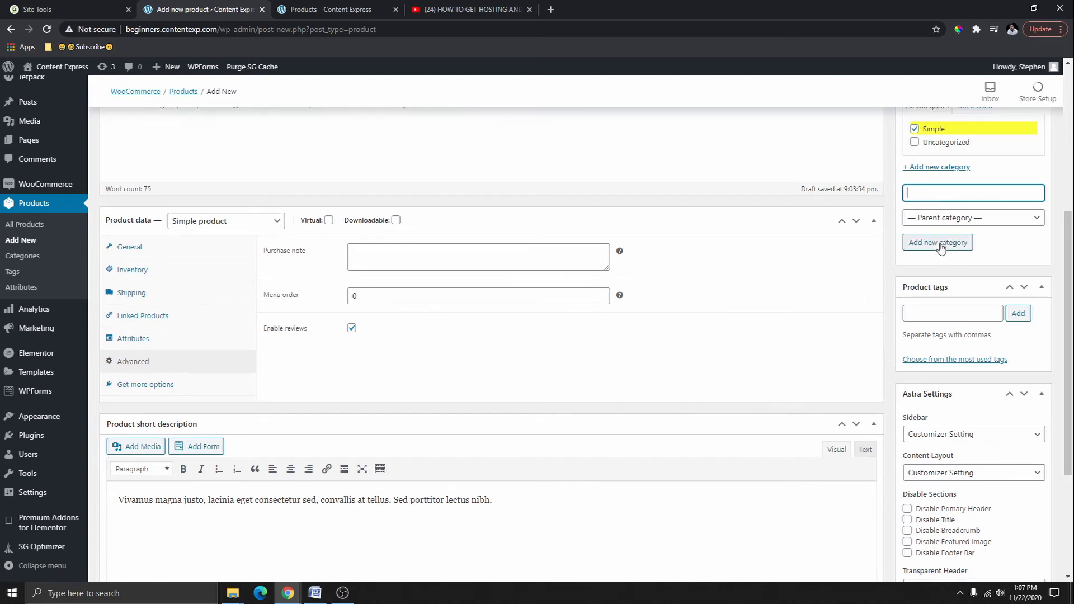
pyautogui.scroll(1, 937, 224)
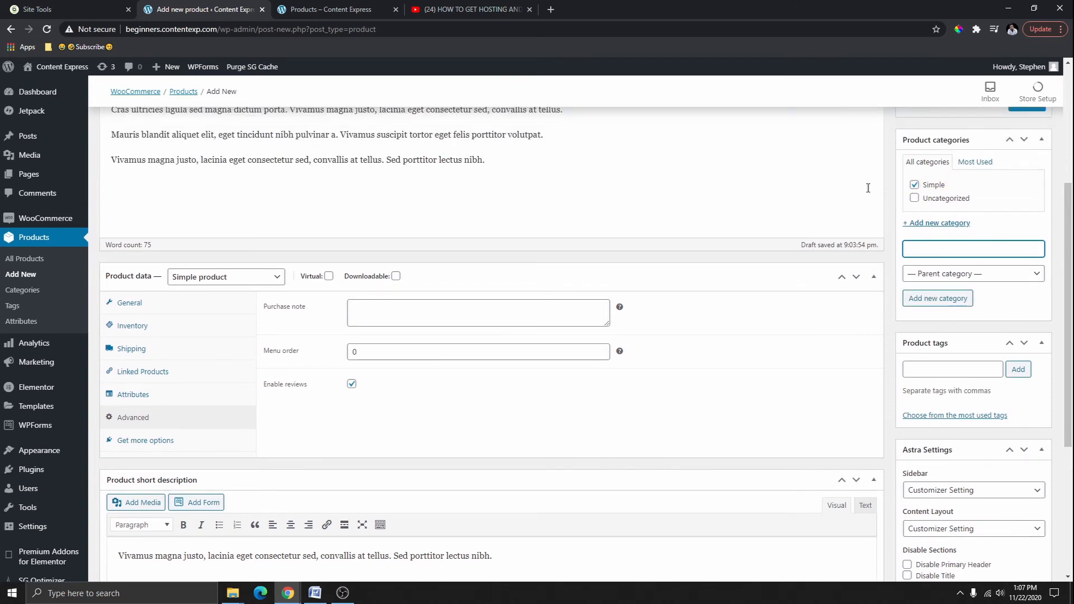
pyautogui.scroll(2, 868, 188)
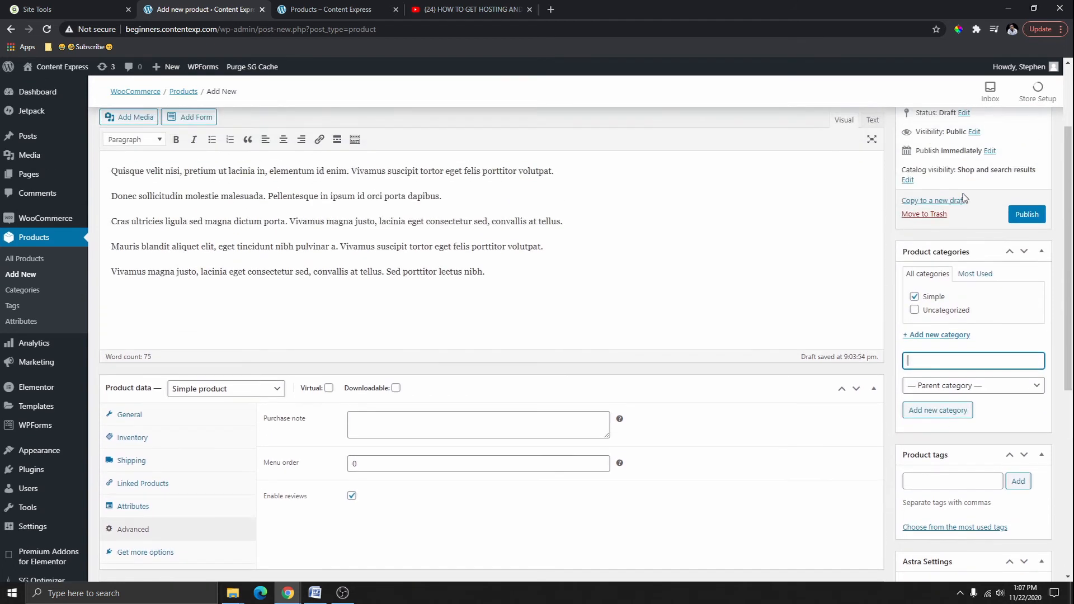
pyautogui.click(914, 311)
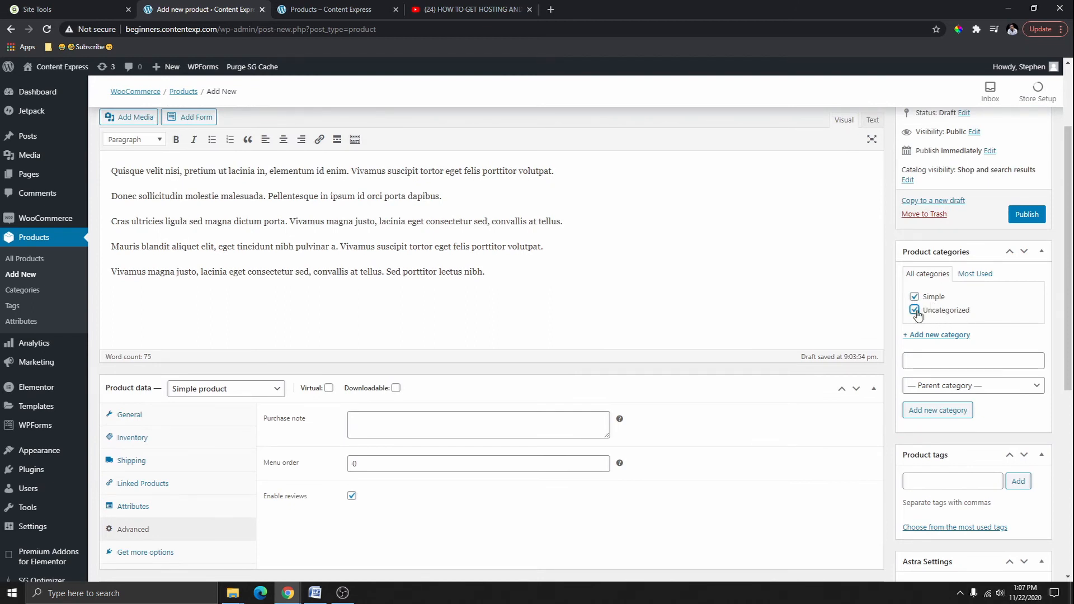
pyautogui.click(914, 311)
# - Add the product tags "shoes" and "men shoes" to the product
pyautogui.scroll(-3, 973, 299)
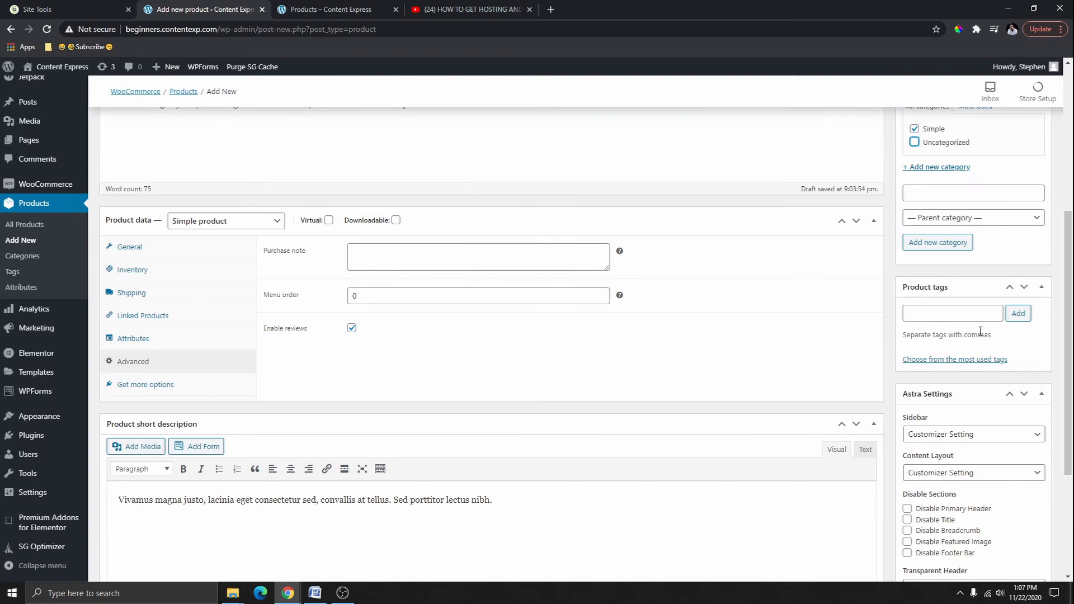
pyautogui.click(956, 314)
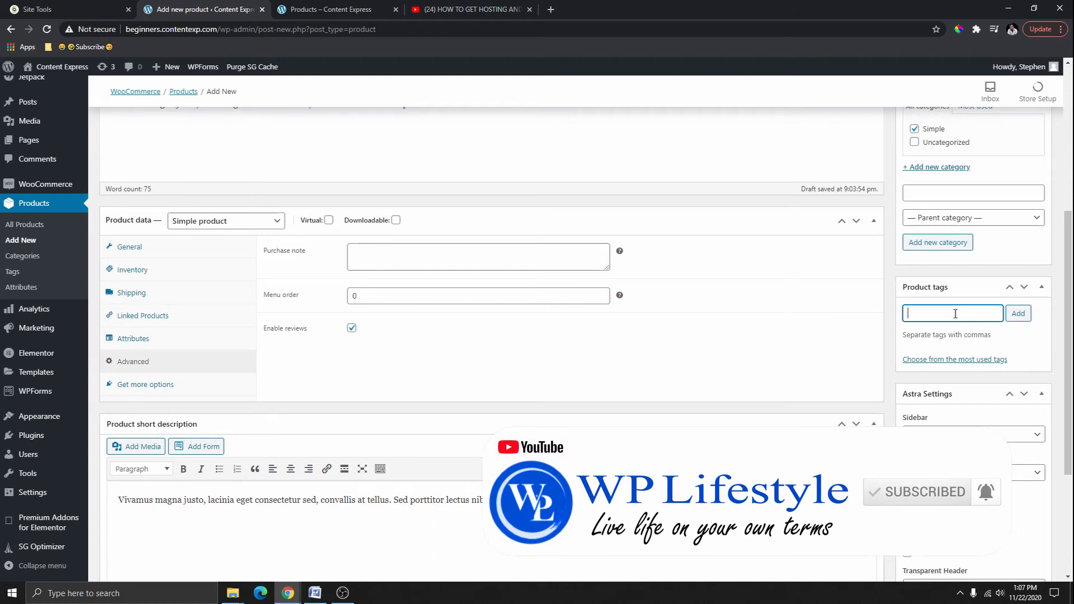
pyautogui.write('shoes')
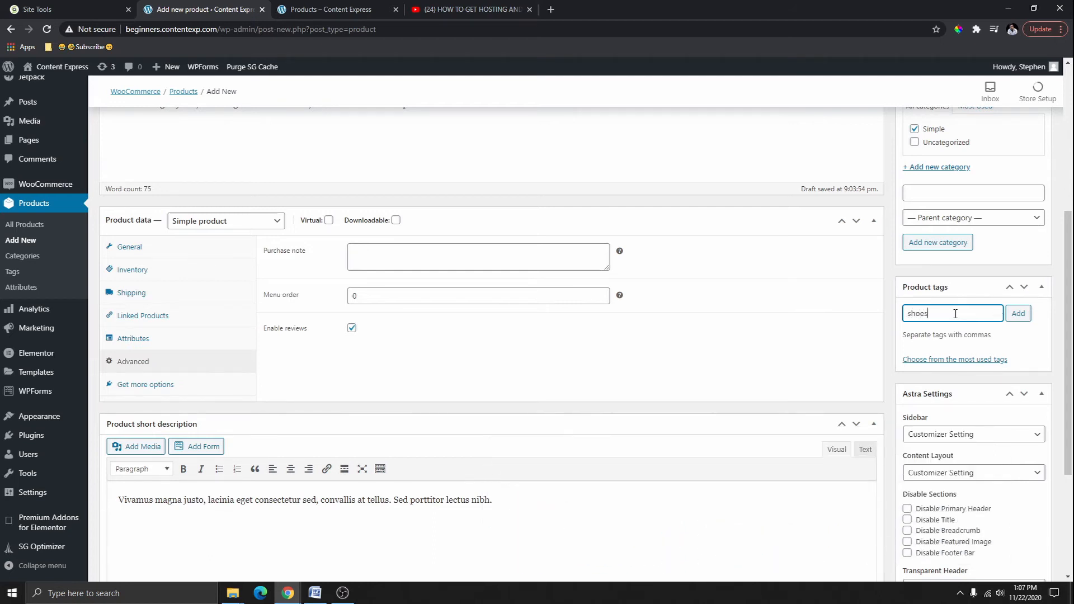
pyautogui.press('Return')
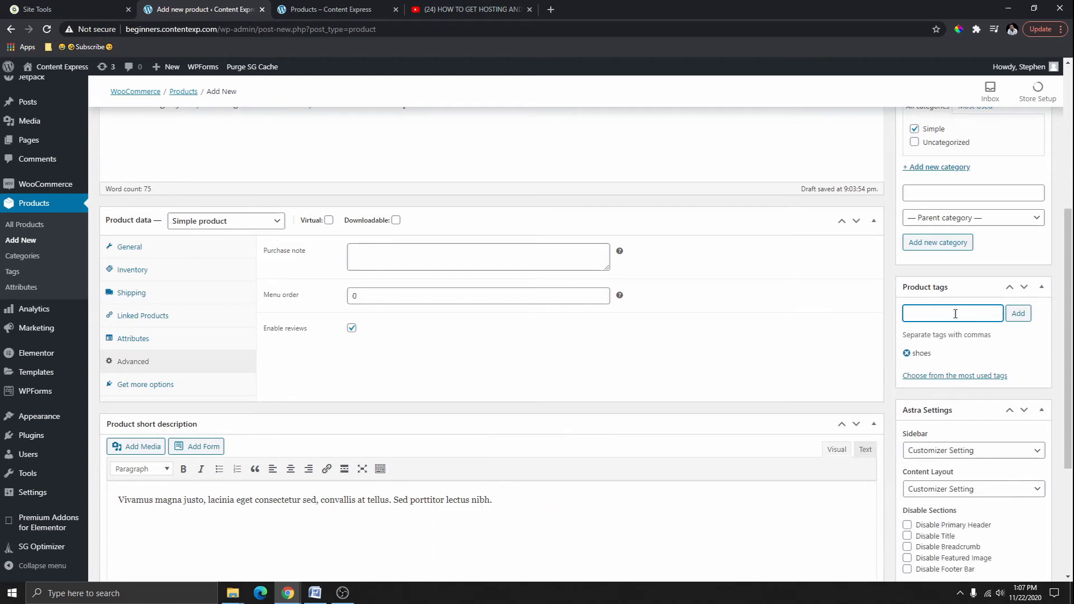
pyautogui.write('men shoes')
pyautogui.press('Return')
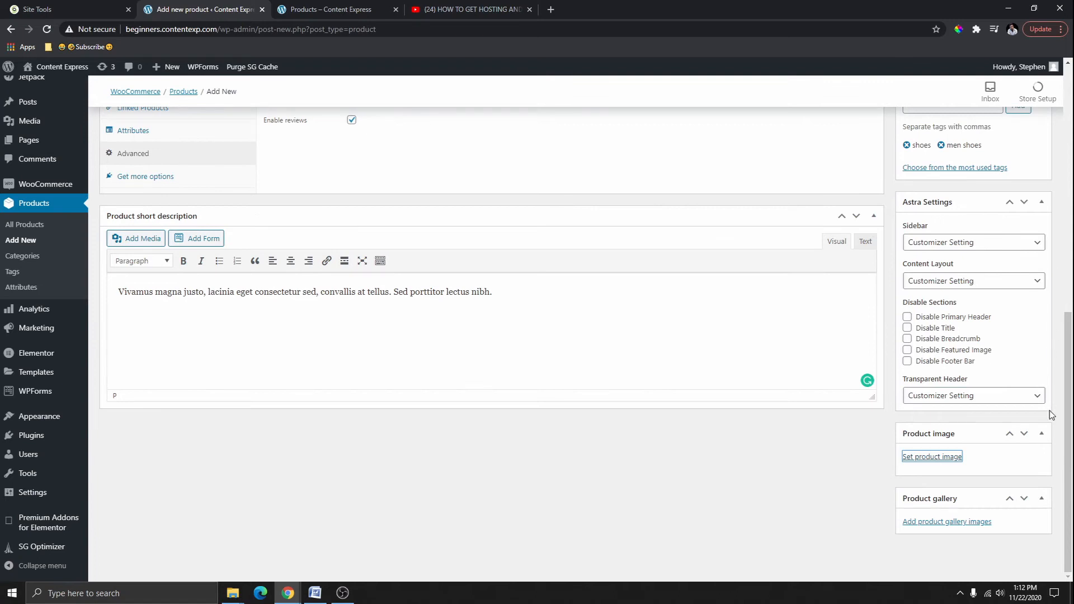
# - Upload the picture of the navy shoes, Logos.jpg, from the computer and set it as the product image
pyautogui.click(927, 457)
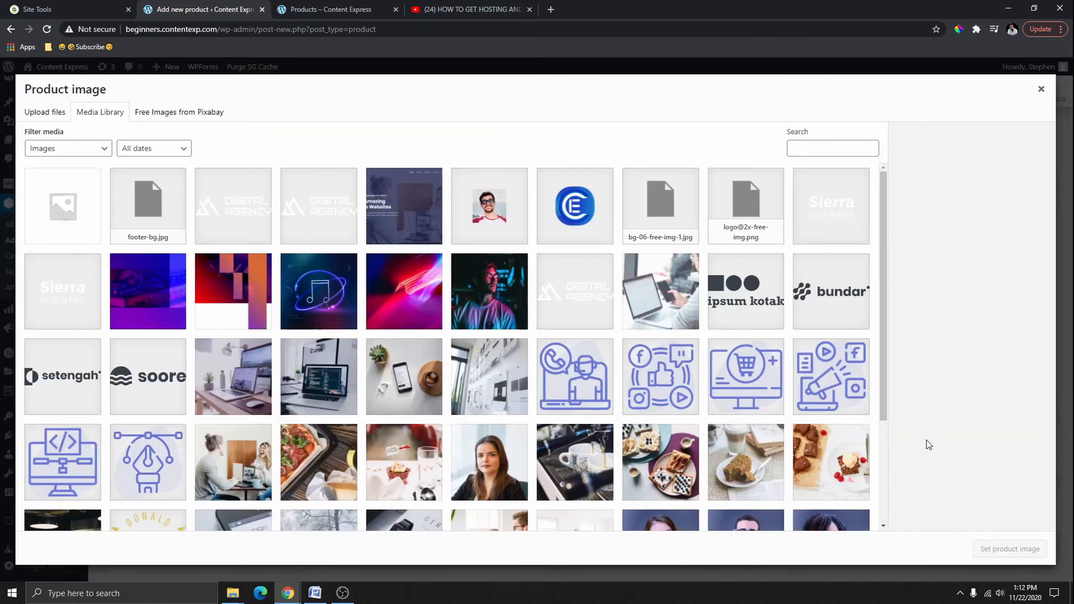
pyautogui.scroll(-1, 302, 305)
pyautogui.scroll(-3, 302, 305)
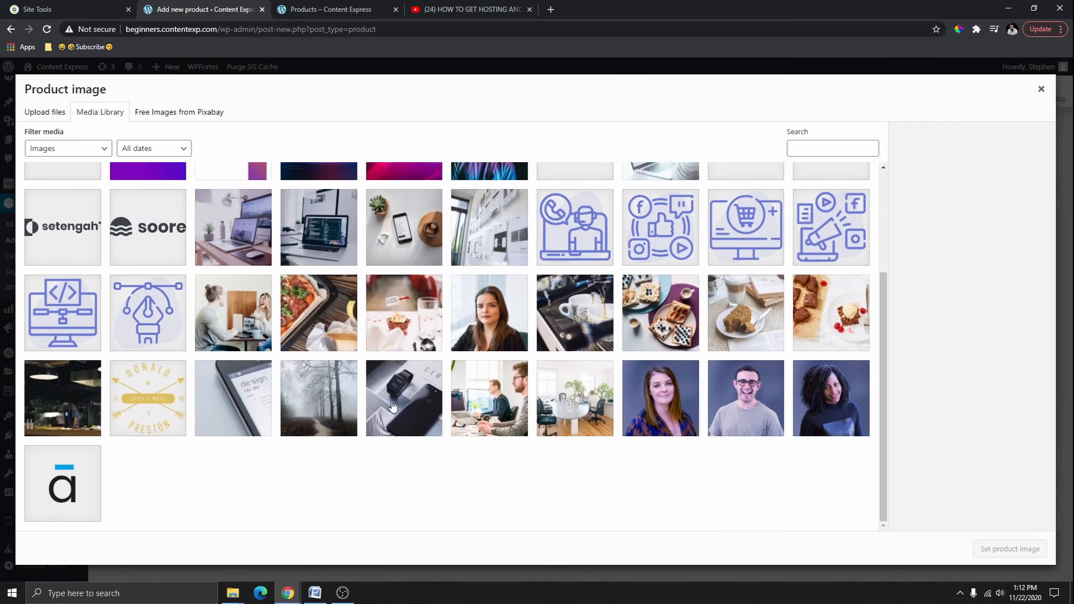
pyautogui.scroll(5, 392, 307)
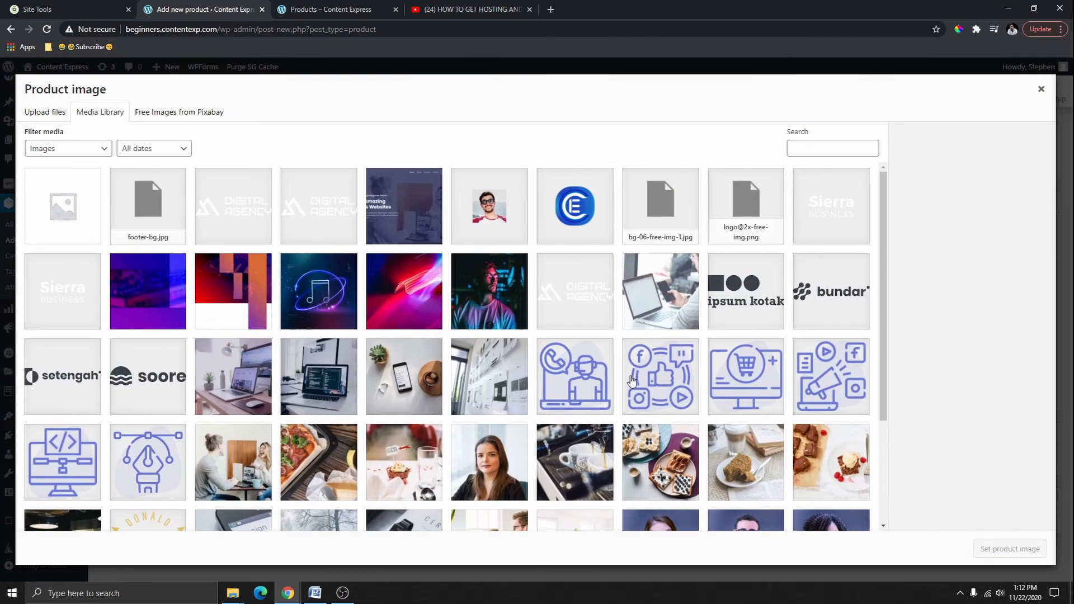
pyautogui.click(42, 114)
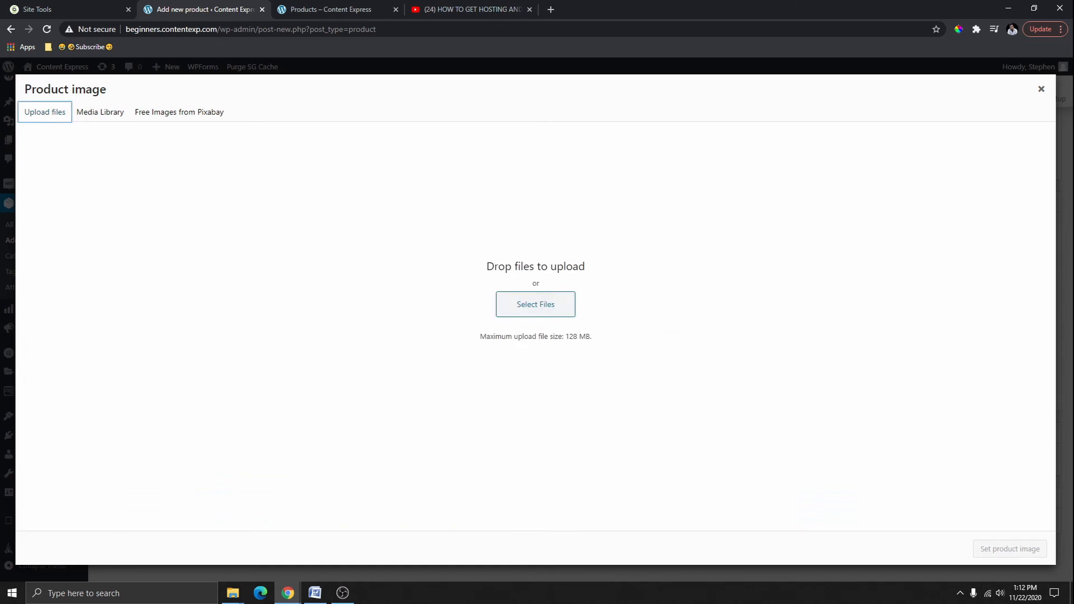
pyautogui.moveTo(0, 330); pyautogui.dragTo(531, 304)
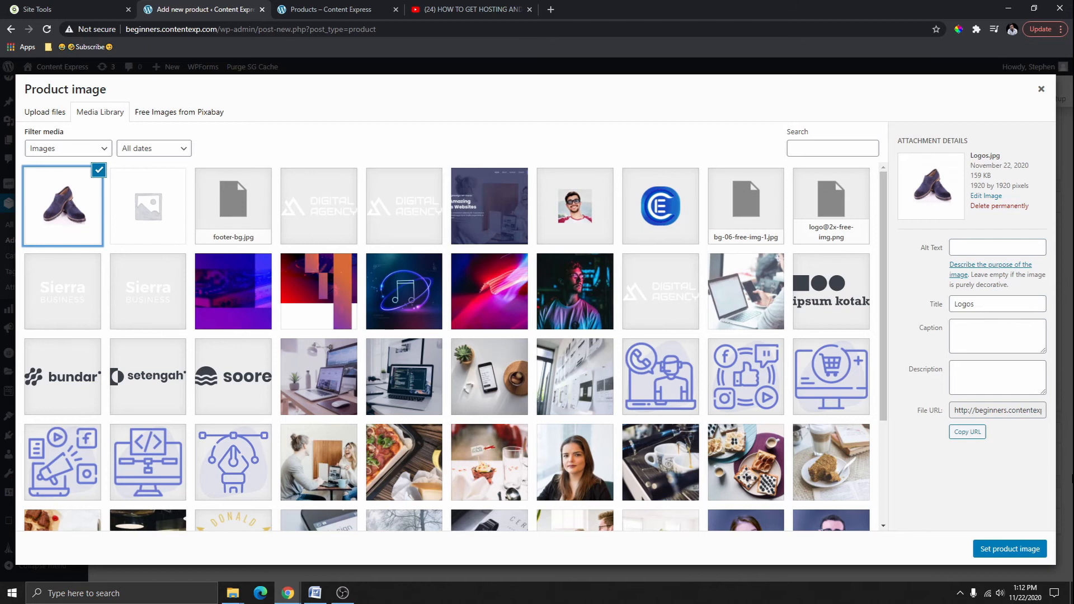
pyautogui.click(1008, 552)
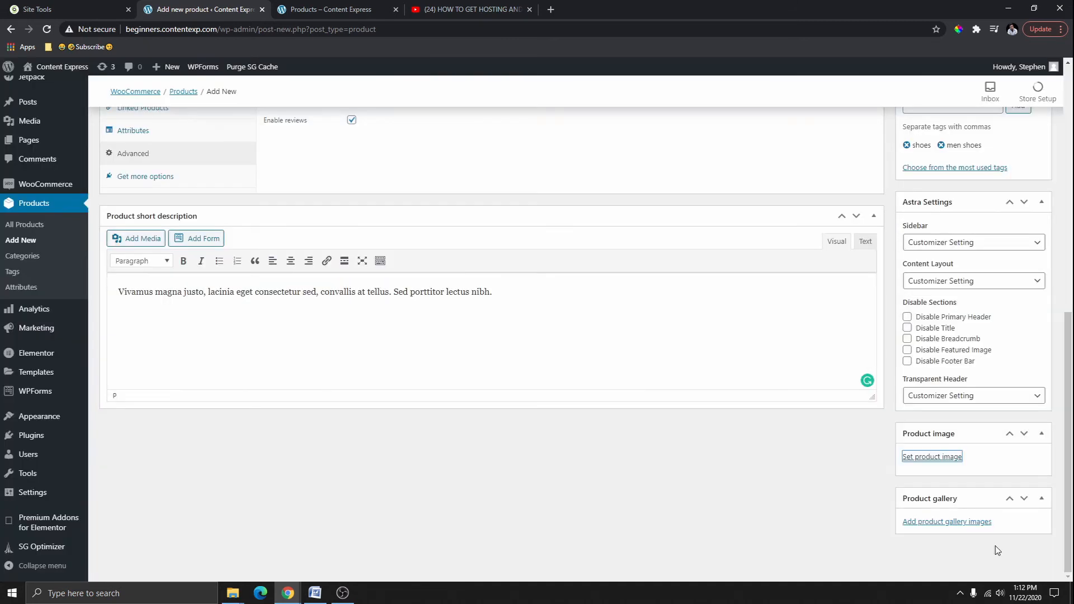
pyautogui.scroll(-2, 957, 447)
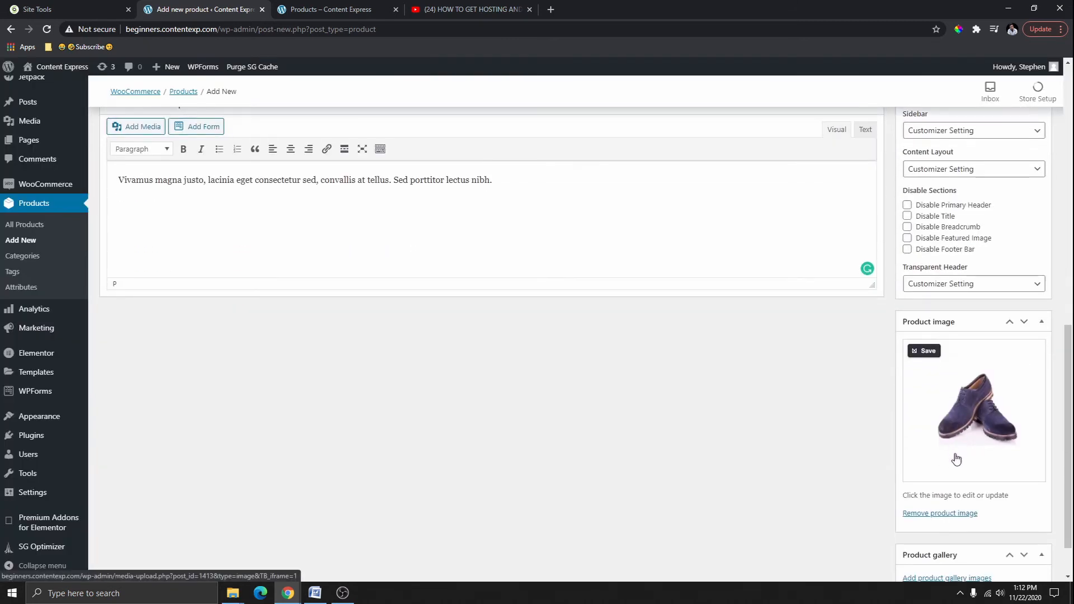
# - Add the three team portraits with the dark blue background from the media library to the product gallery
pyautogui.scroll(-1, 962, 425)
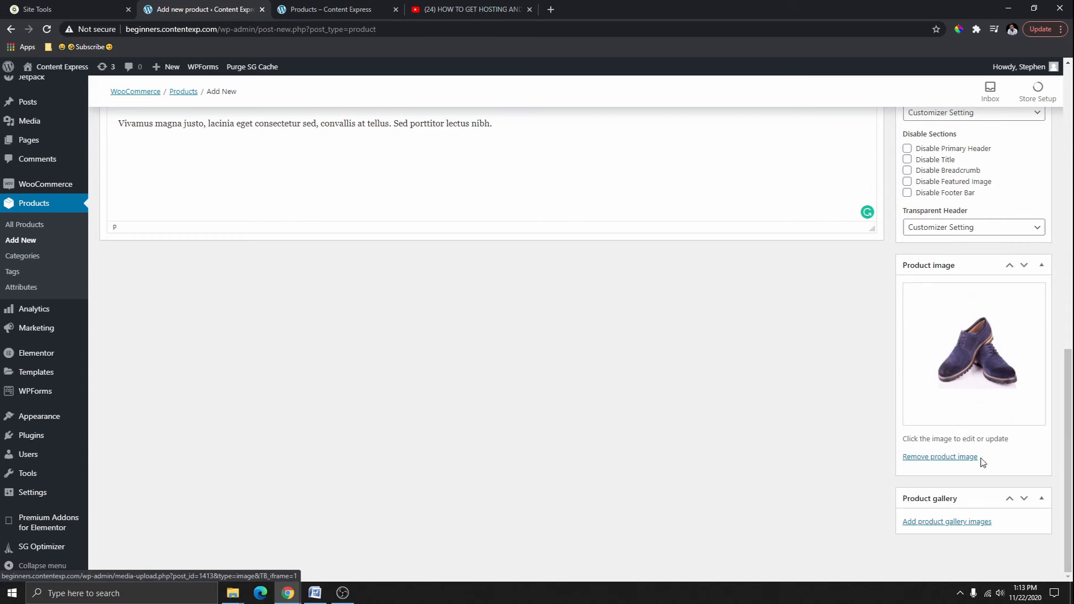
pyautogui.click(954, 523)
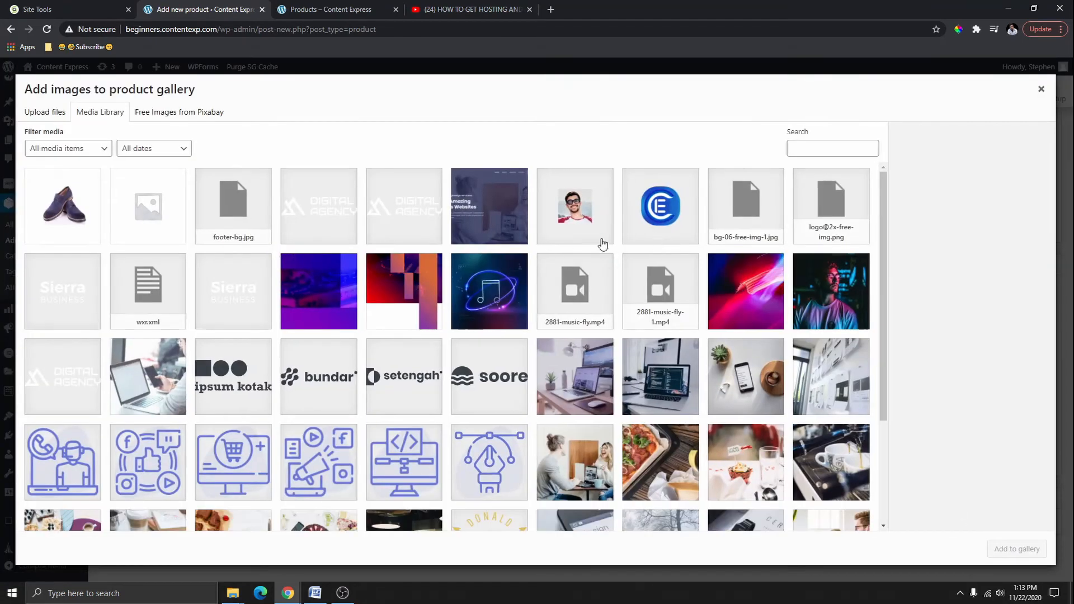
pyautogui.scroll(-2, 548, 316)
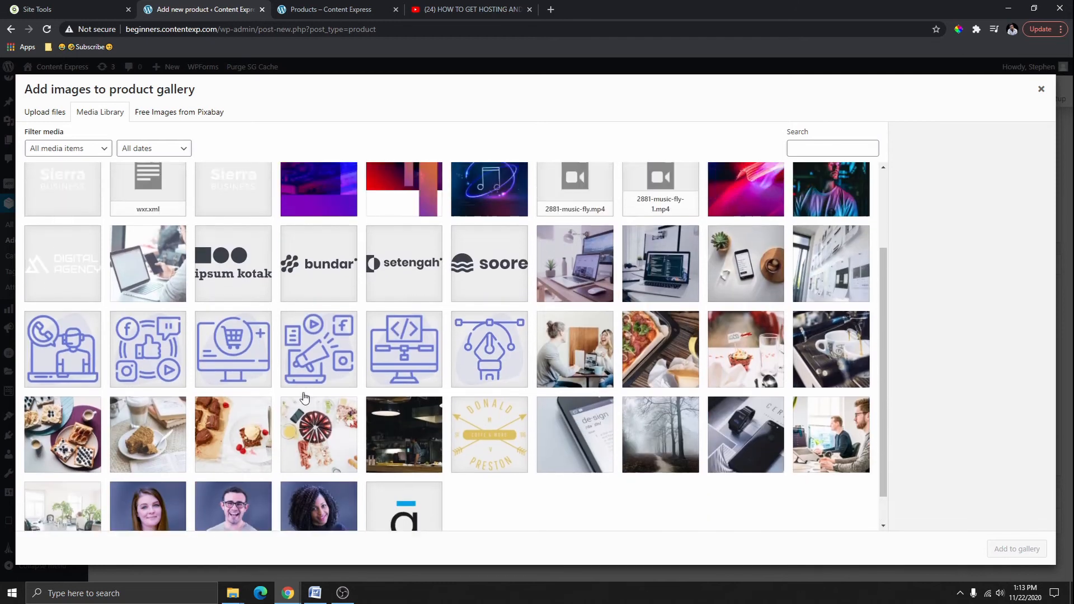
pyautogui.scroll(2, 342, 358)
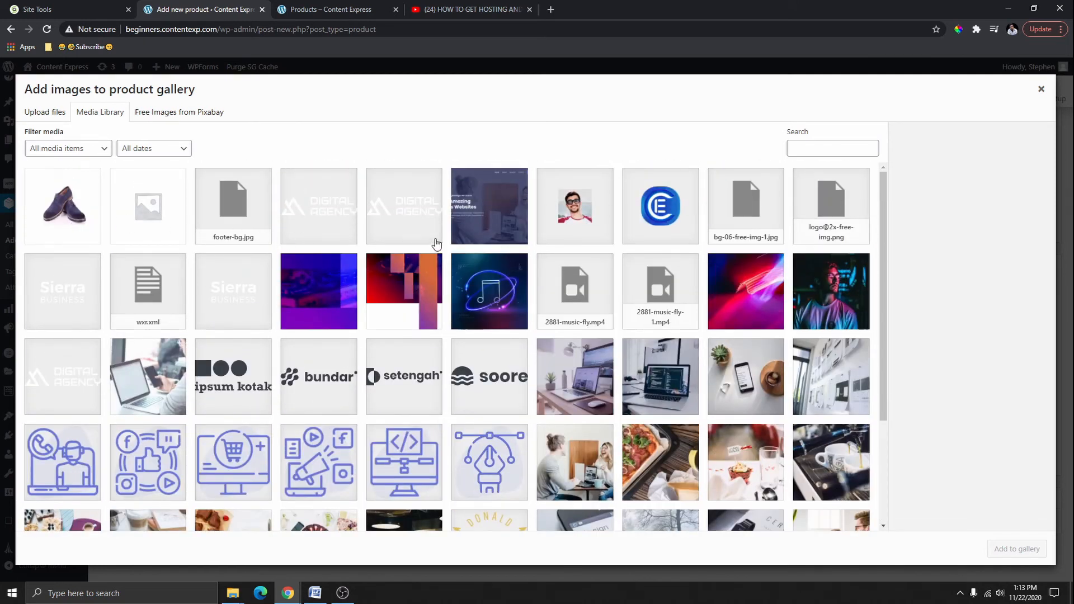
pyautogui.scroll(-1, 487, 312)
pyautogui.scroll(-3, 487, 312)
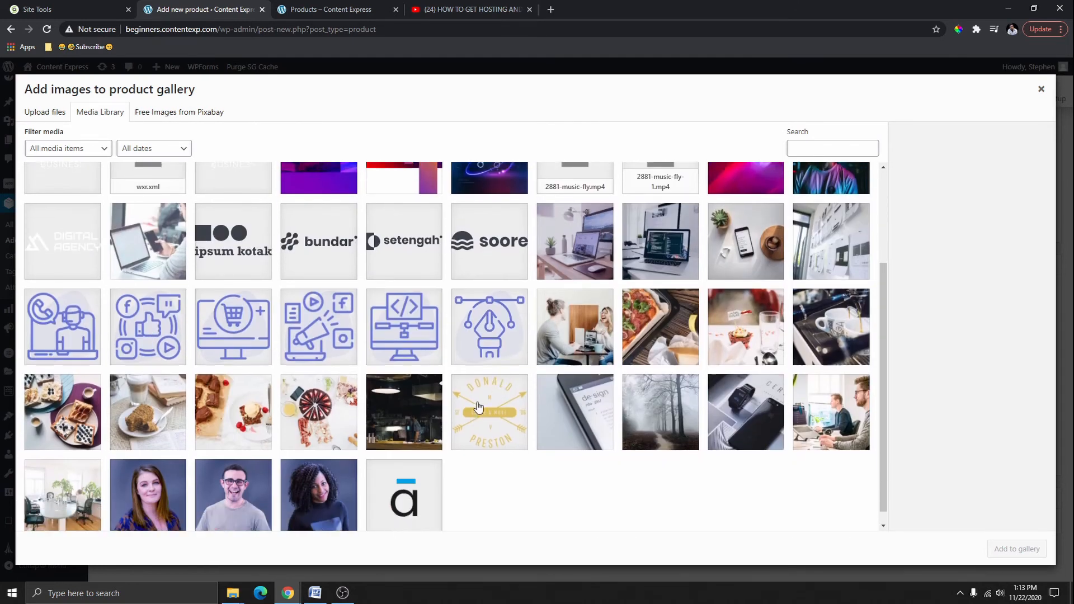
pyautogui.scroll(1, 419, 432)
pyautogui.scroll(-1, 547, 400)
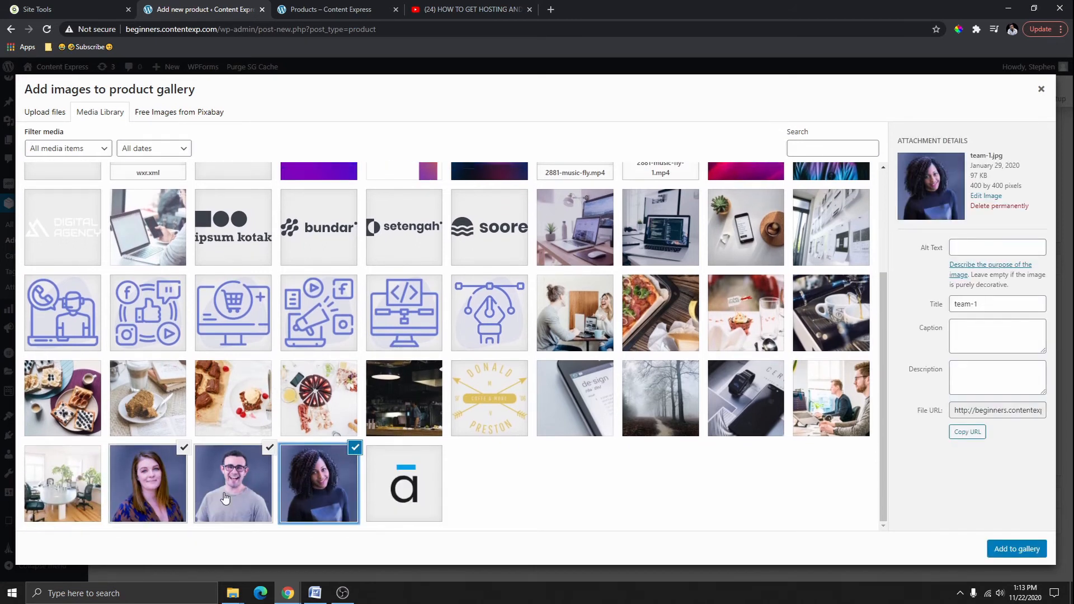
pyautogui.click(998, 547)
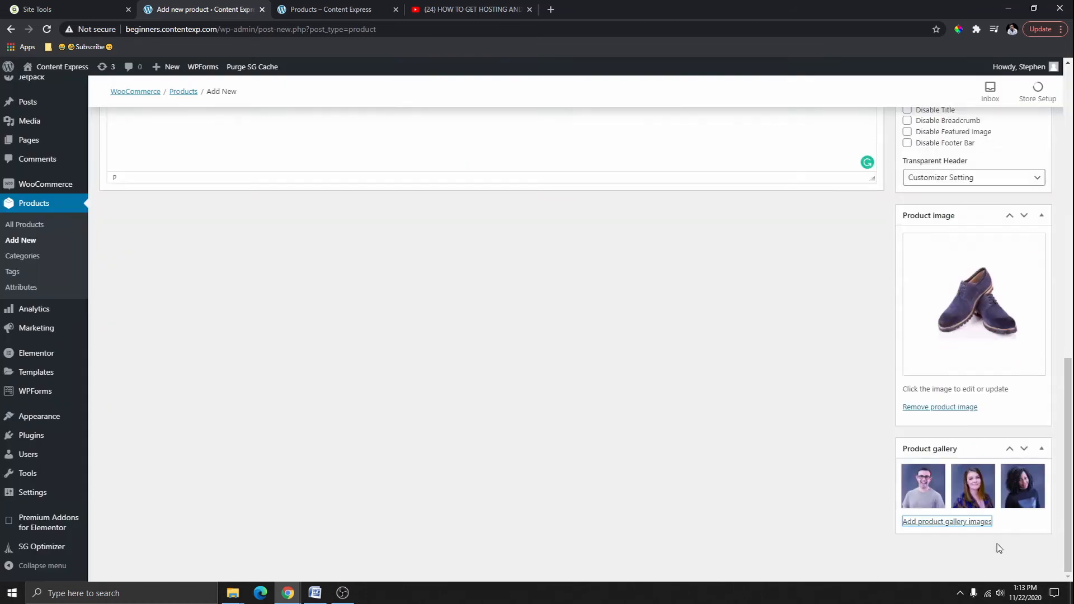
# - Publish the Simple product
pyautogui.scroll(4, 985, 419)
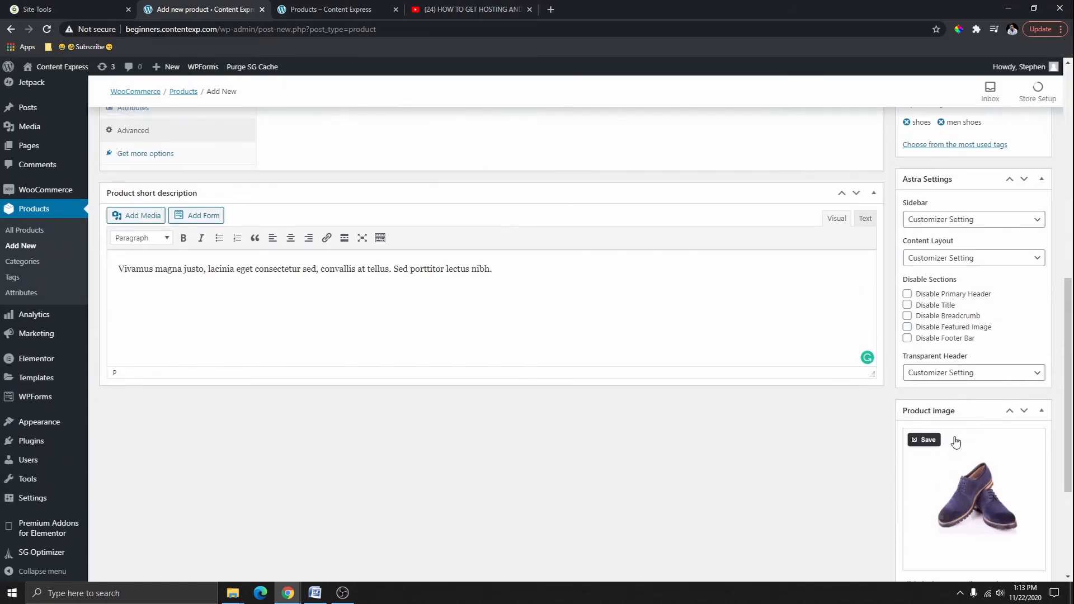
pyautogui.scroll(-4, 954, 442)
pyautogui.scroll(15, 968, 492)
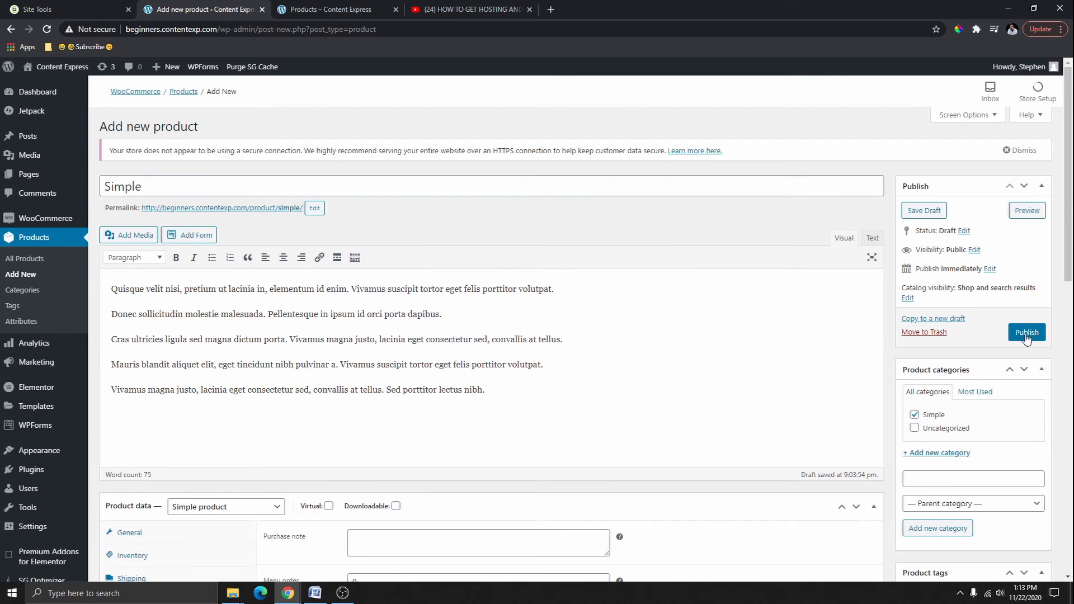
pyautogui.click(1028, 334)
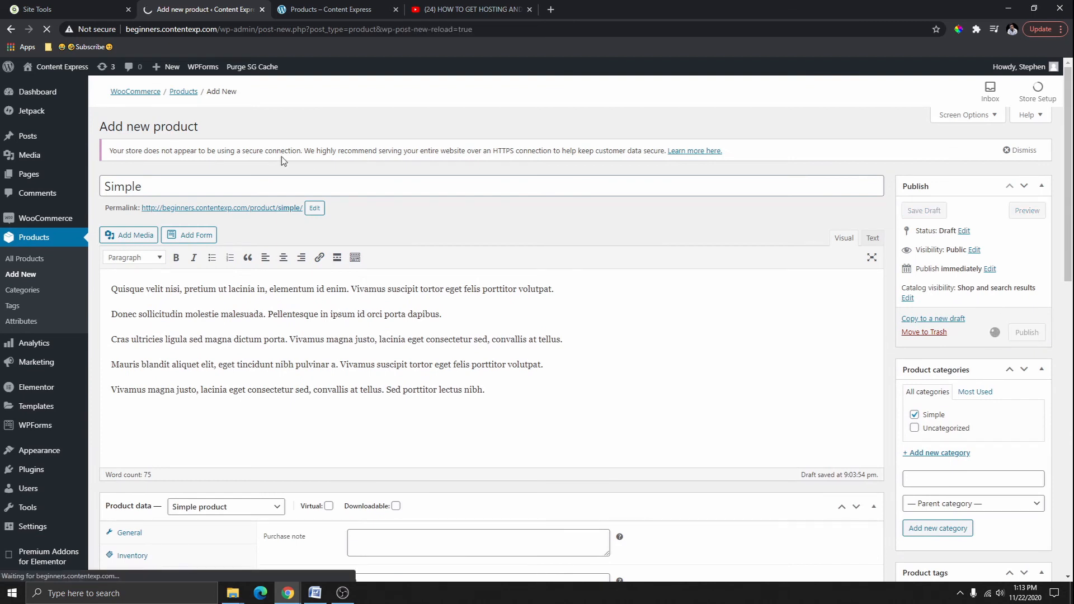
# - Reload the site's Shop page and check the new product's listing and its regular and sale prices
pyautogui.click(329, 9)
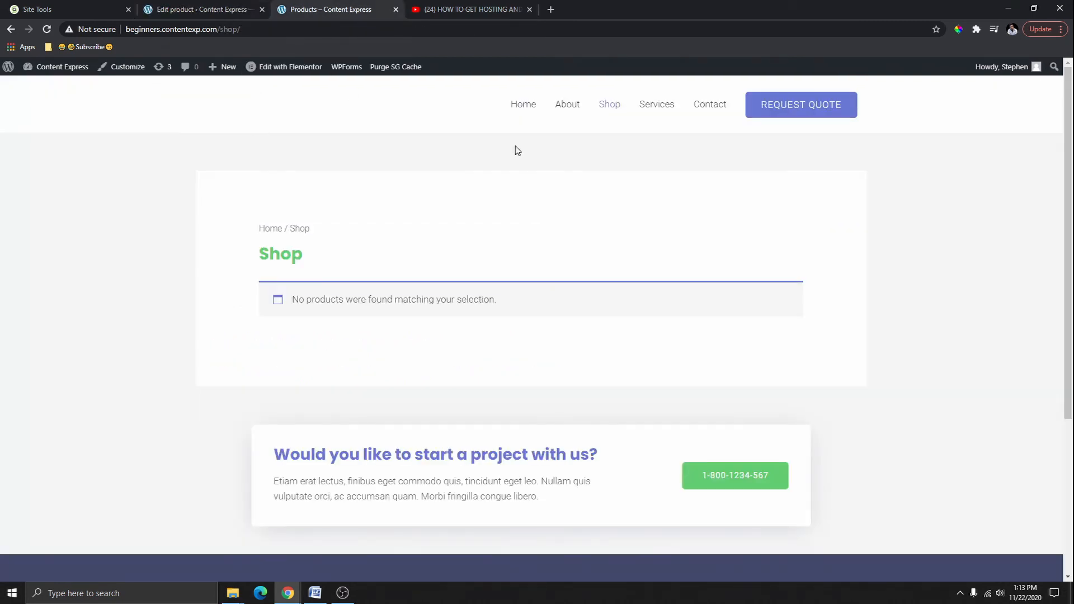
pyautogui.click(611, 107)
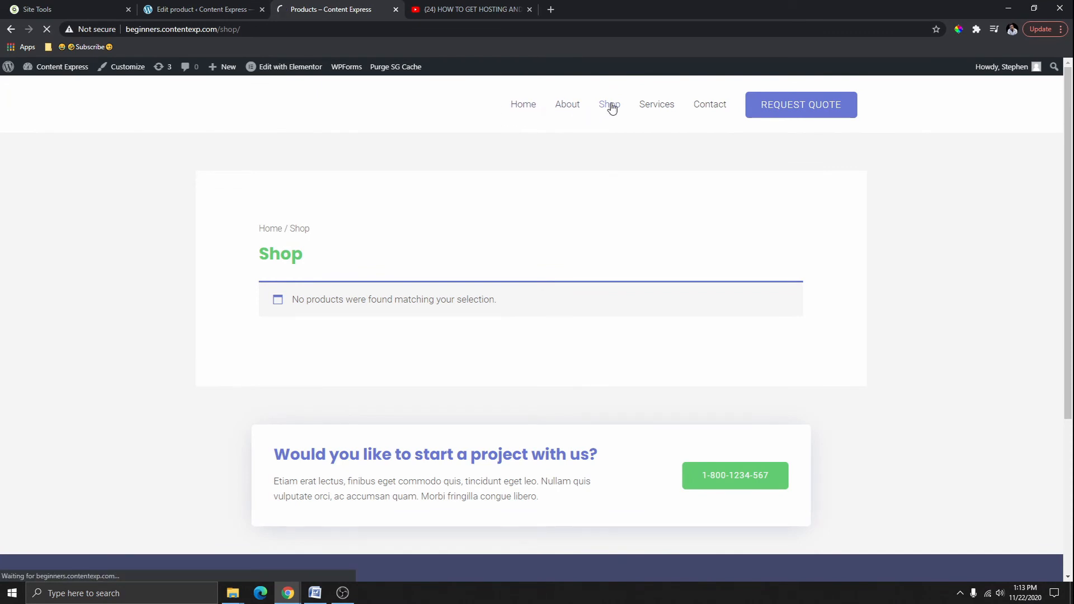
pyautogui.scroll(-2, 465, 222)
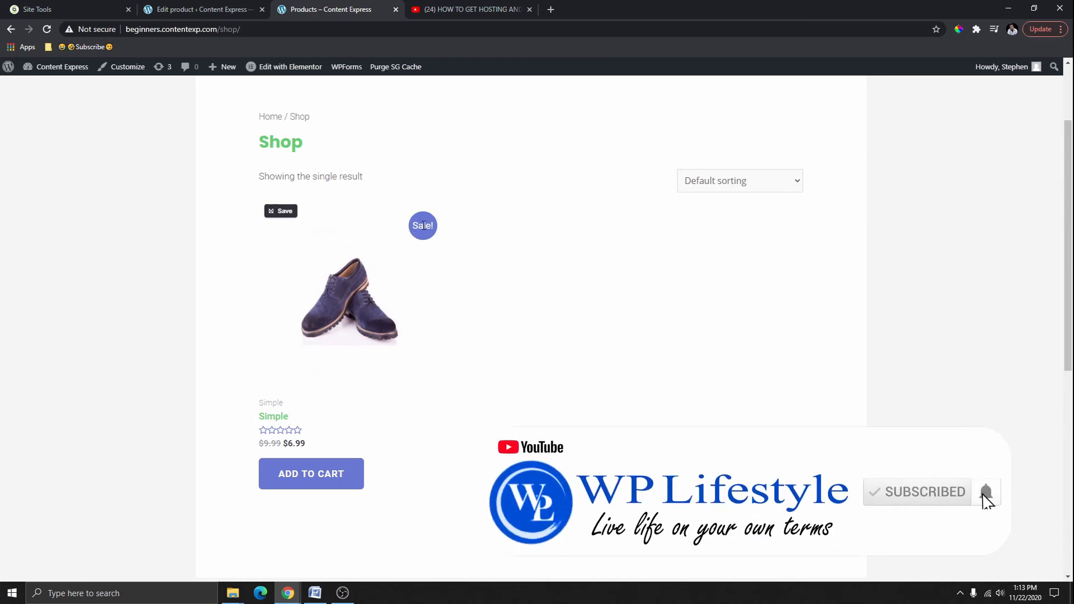
pyautogui.moveTo(258, 443); pyautogui.dragTo(306, 449)
pyautogui.click(287, 446)
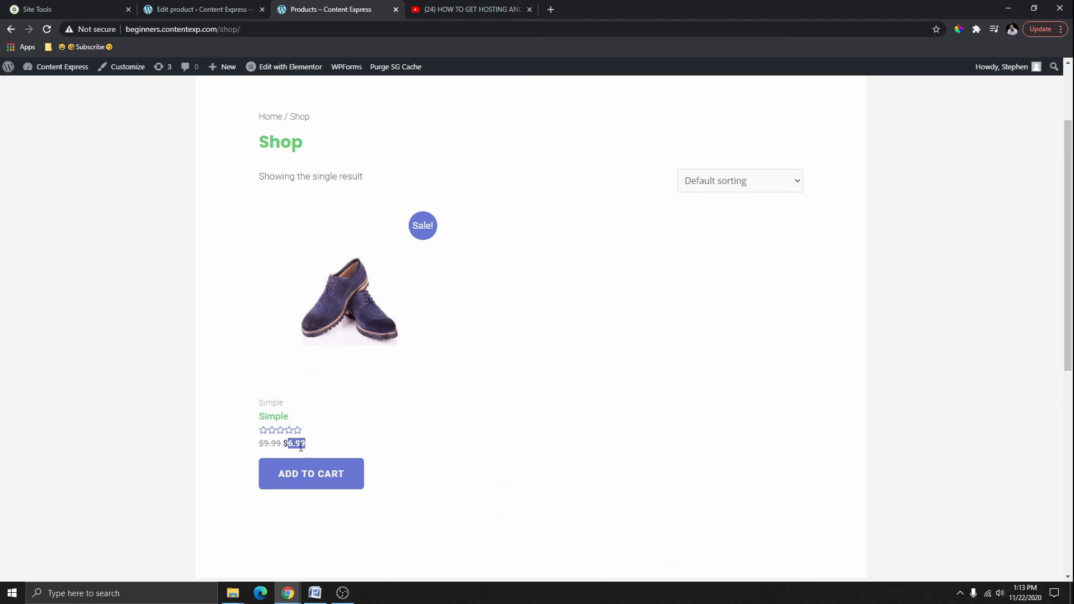
# - Open the shoe product's page from the shop and review its images, price, stock, tags and description
pyautogui.click(347, 308)
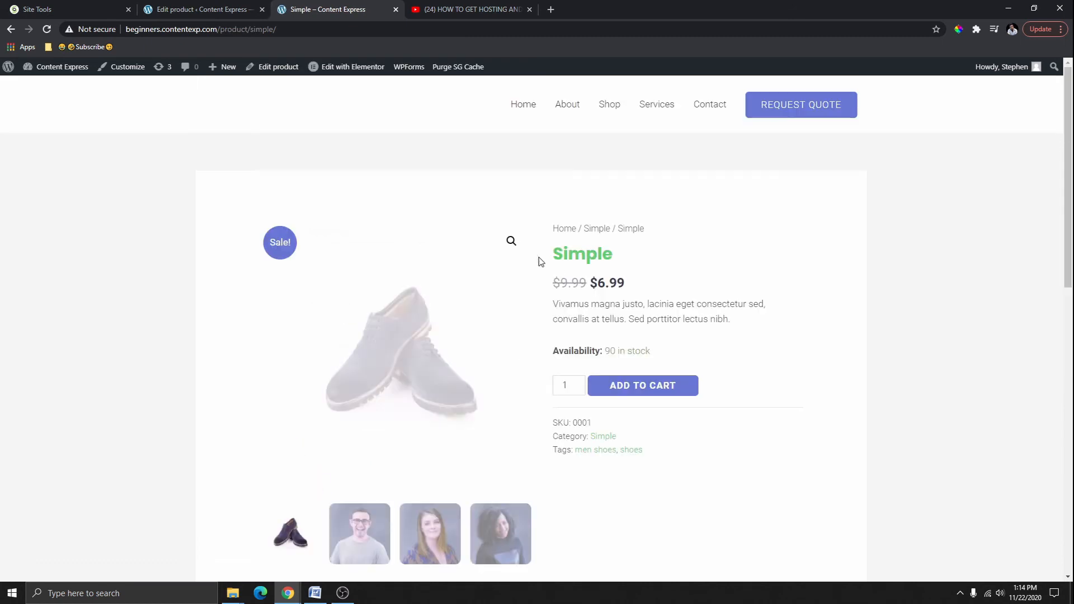
pyautogui.scroll(-3, 690, 257)
pyautogui.scroll(3, 611, 351)
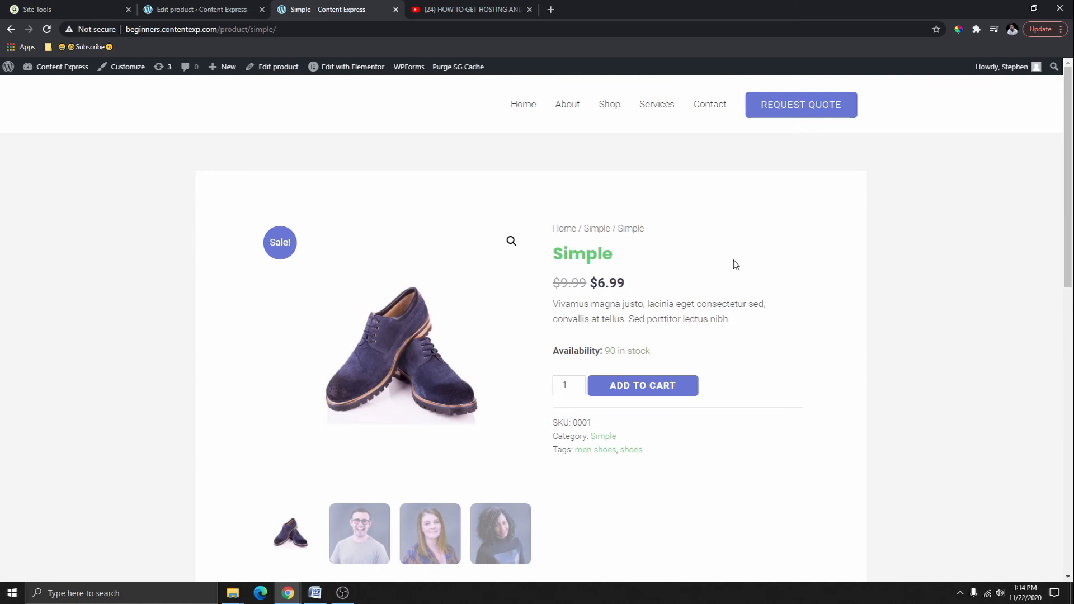
pyautogui.scroll(-7, 733, 296)
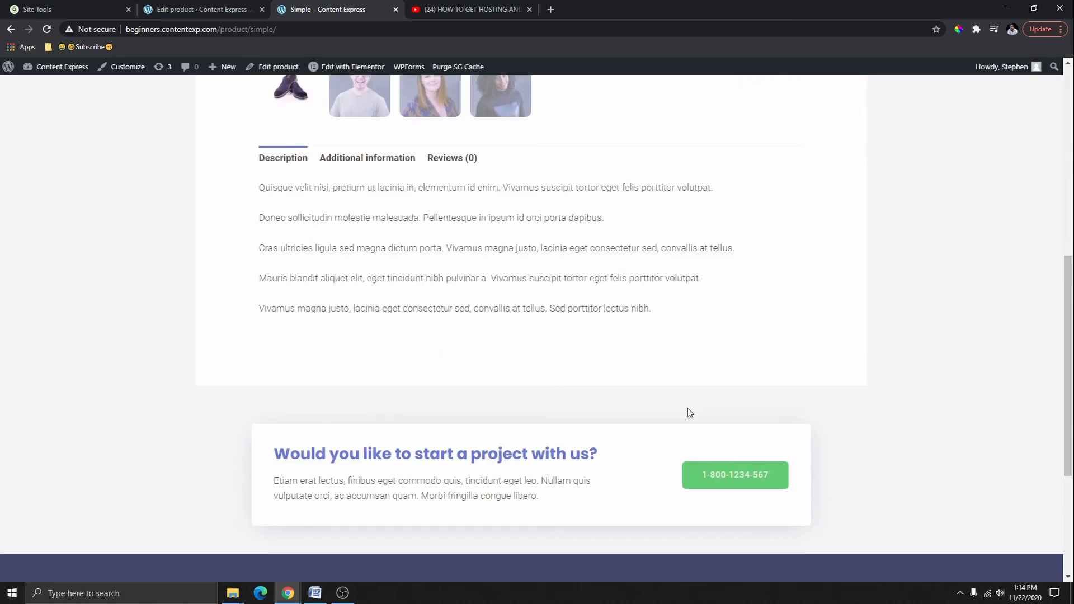
# - Compare the short and full descriptions on the Simple product page with the main description text in the product editor
pyautogui.scroll(6, 641, 401)
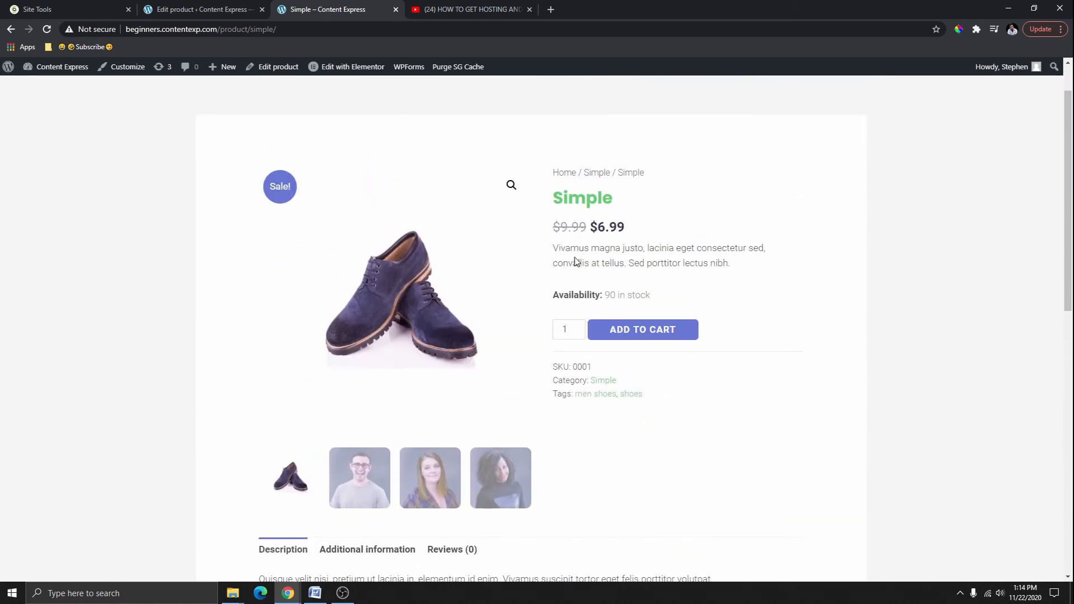
pyautogui.moveTo(557, 250); pyautogui.dragTo(733, 264)
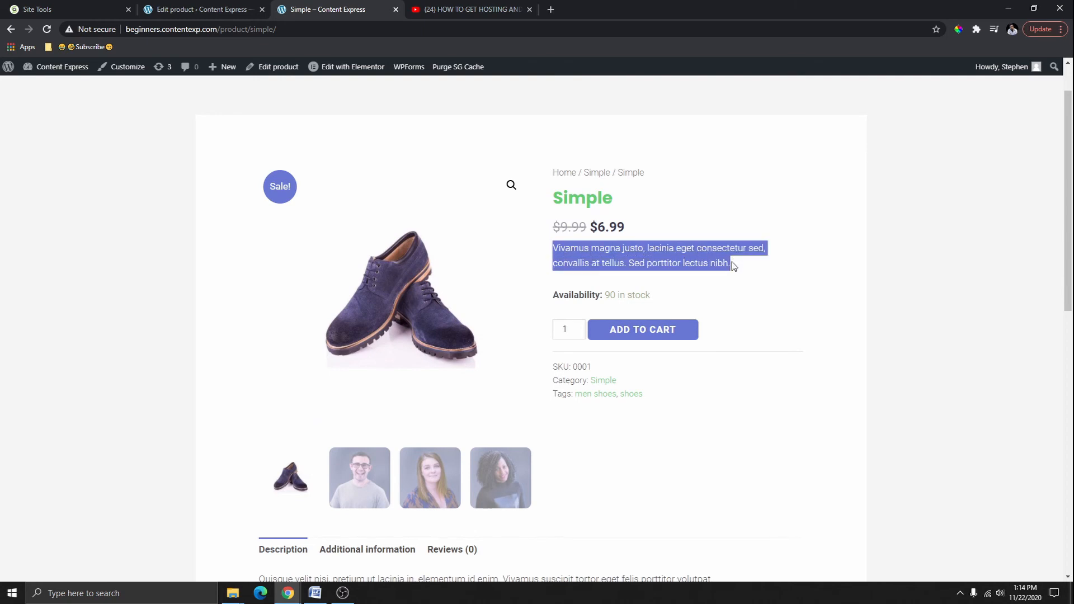
pyautogui.click(207, 12)
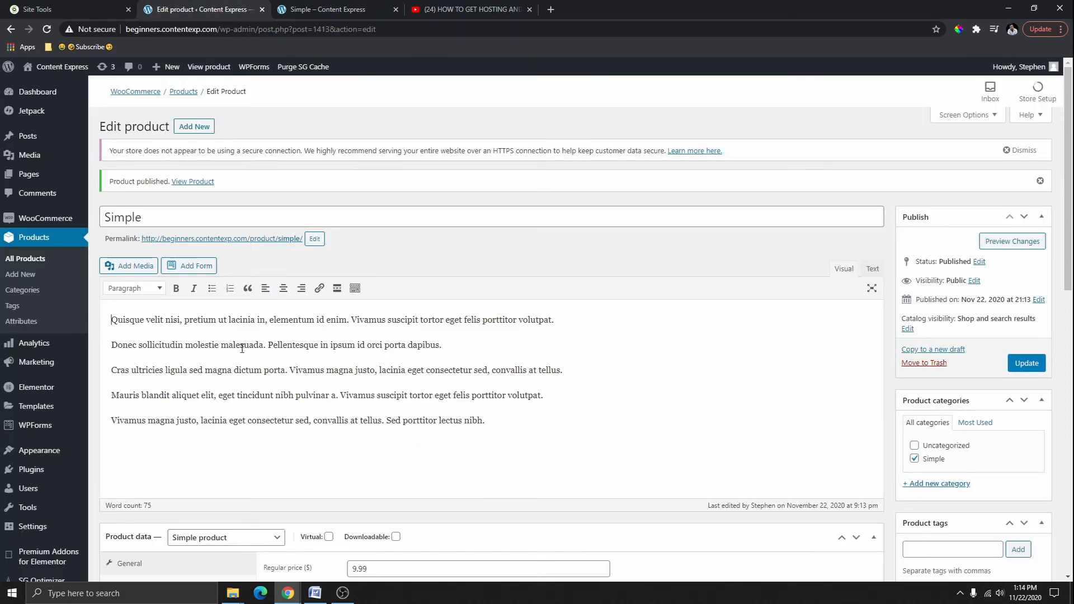
pyautogui.moveTo(242, 348); pyautogui.dragTo(495, 406)
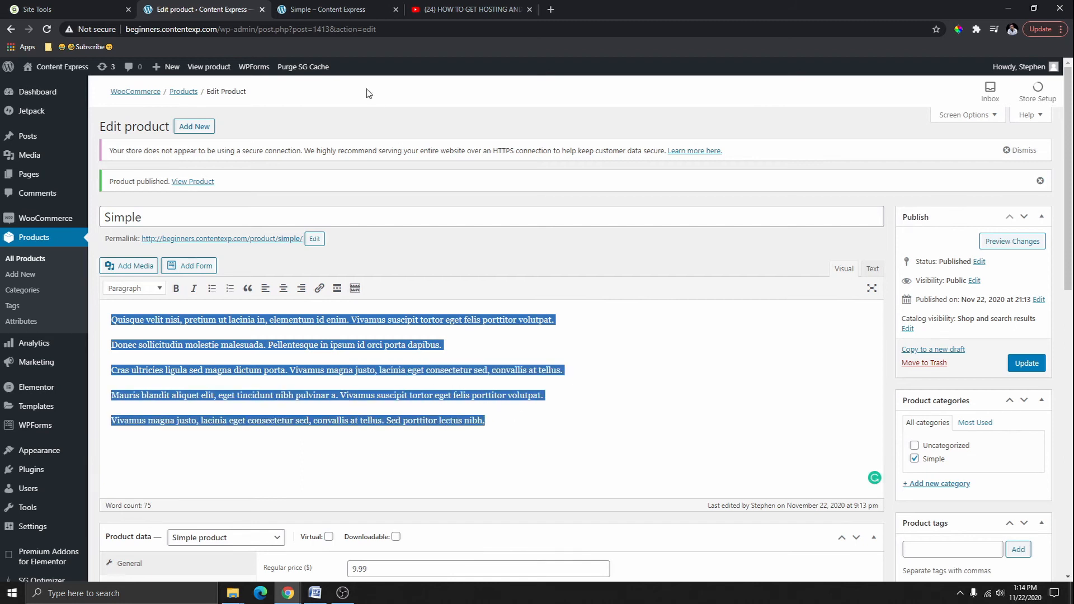
pyautogui.click(347, 14)
pyautogui.scroll(-5, 558, 323)
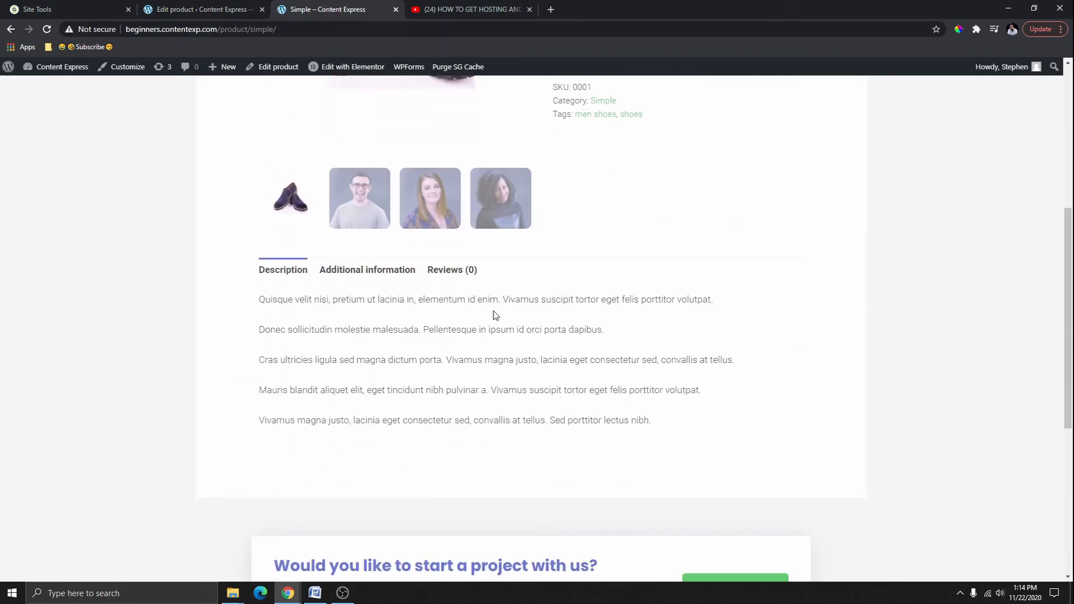
pyautogui.moveTo(263, 306); pyautogui.dragTo(673, 428)
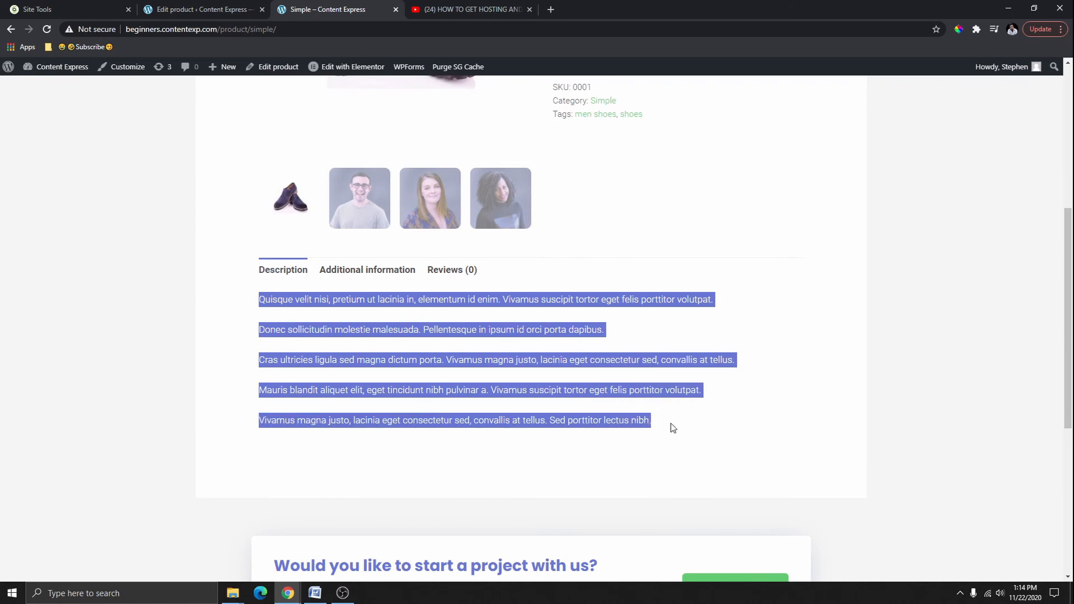
# - Review the weight entry in the additional information on the Simple product page
pyautogui.click(367, 270)
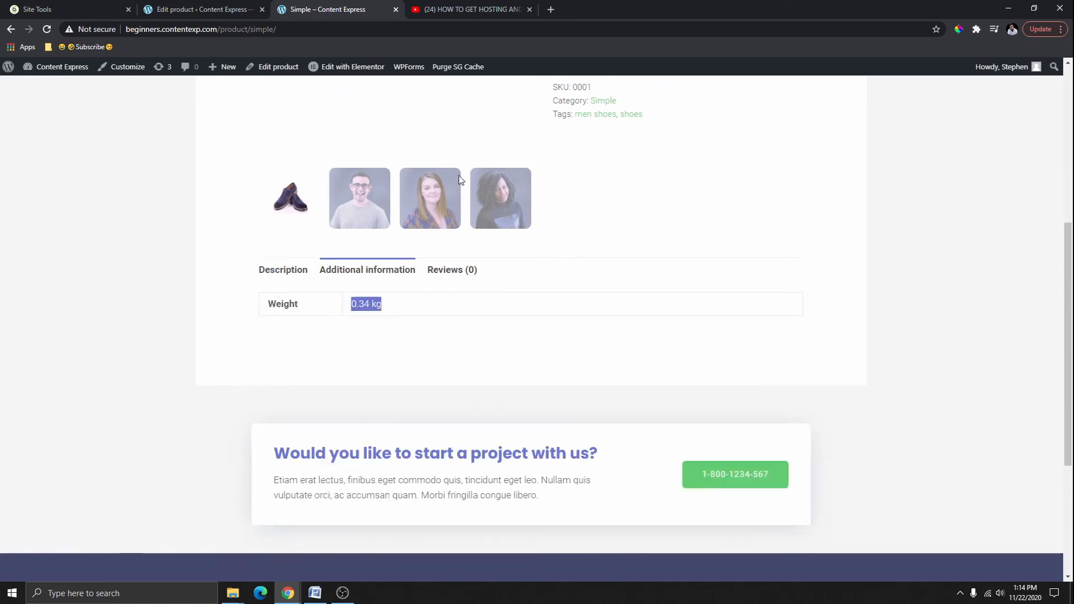
pyautogui.scroll(-3, 360, 231)
pyautogui.scroll(2, 401, 247)
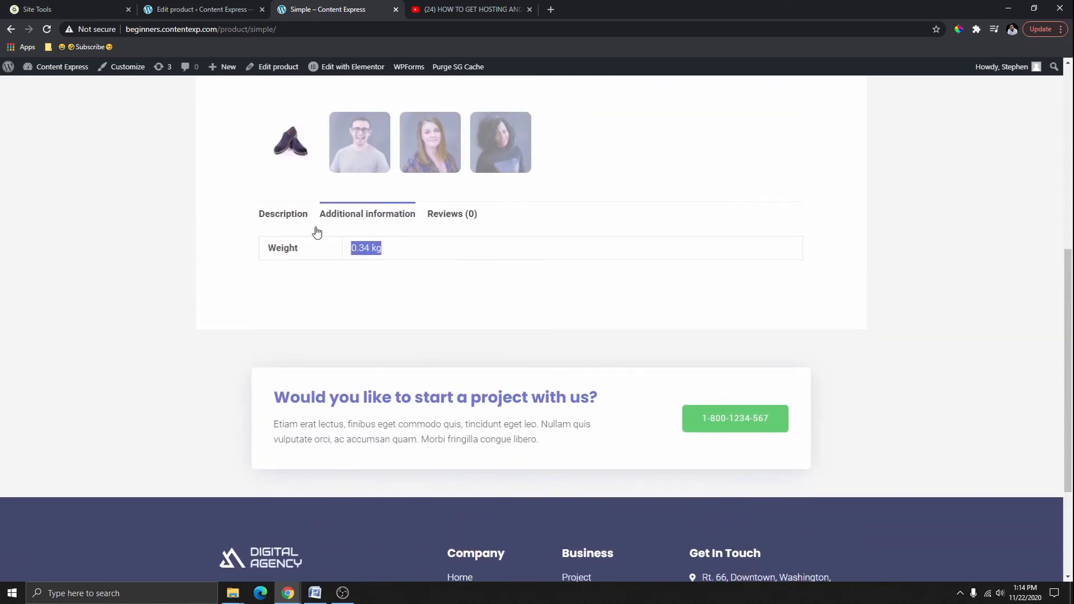
pyautogui.moveTo(265, 252); pyautogui.dragTo(346, 256)
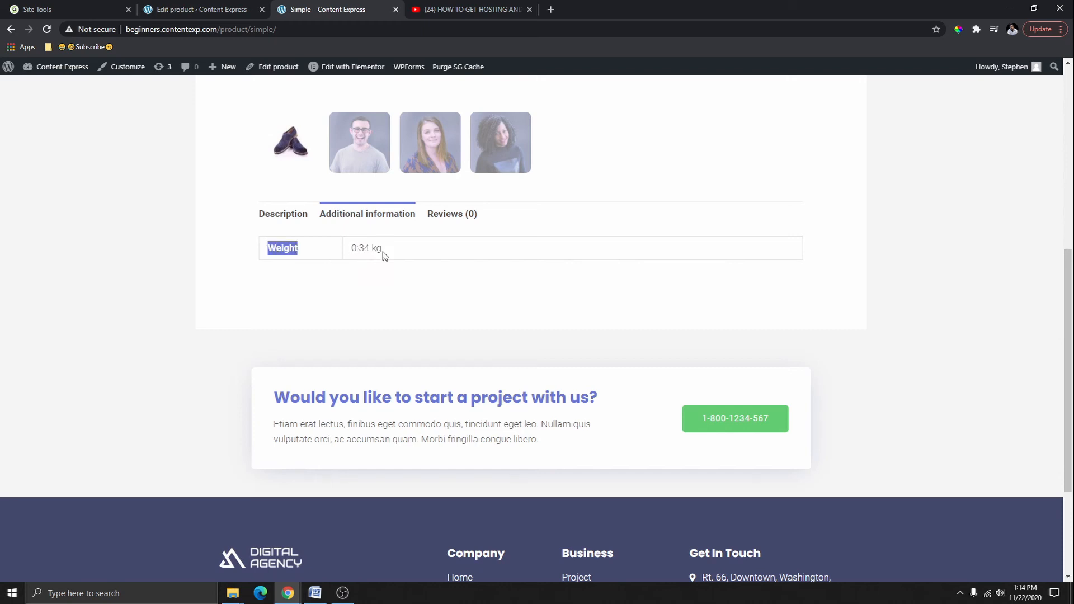
# - Set the product's shipping dimensions to 2 × 5 × 4 cm in the product editor and update the product
pyautogui.hotkey('ctrl', 'shift', 'Tab')
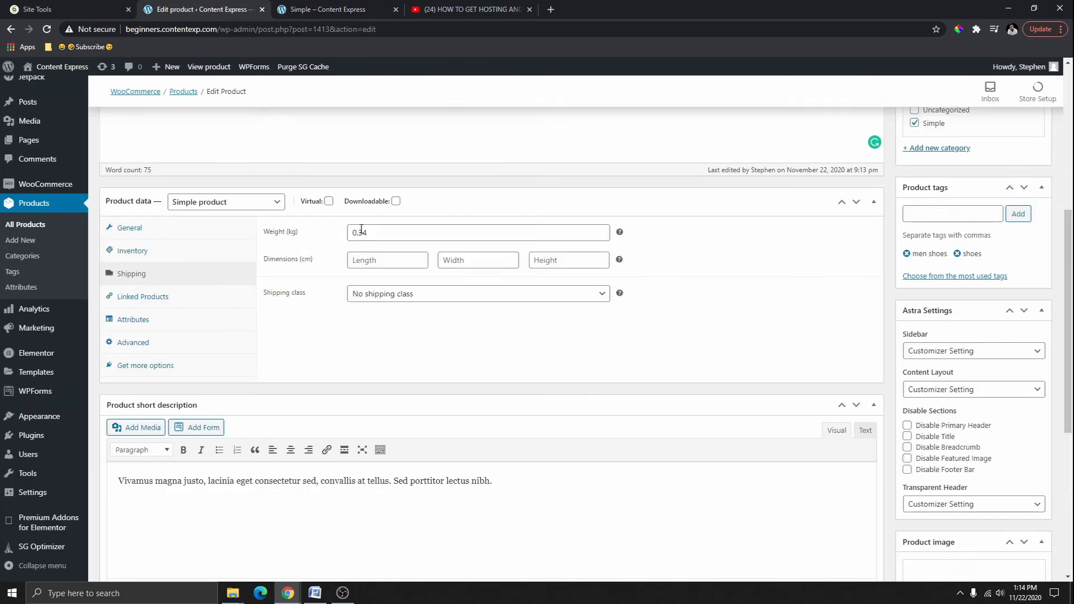
pyautogui.click(390, 261)
pyautogui.click(475, 261)
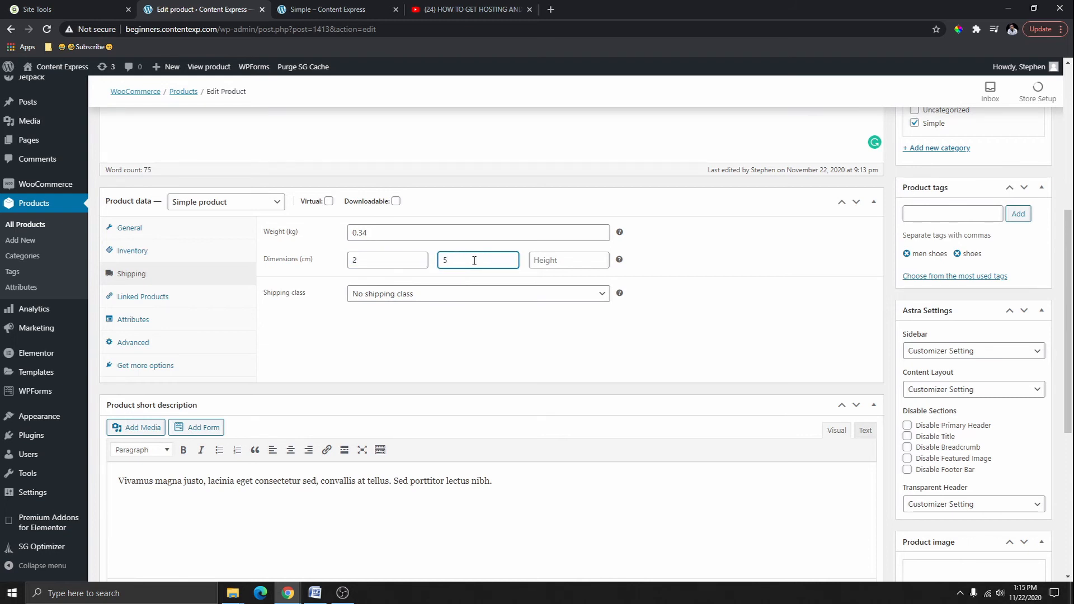
pyautogui.click(539, 261)
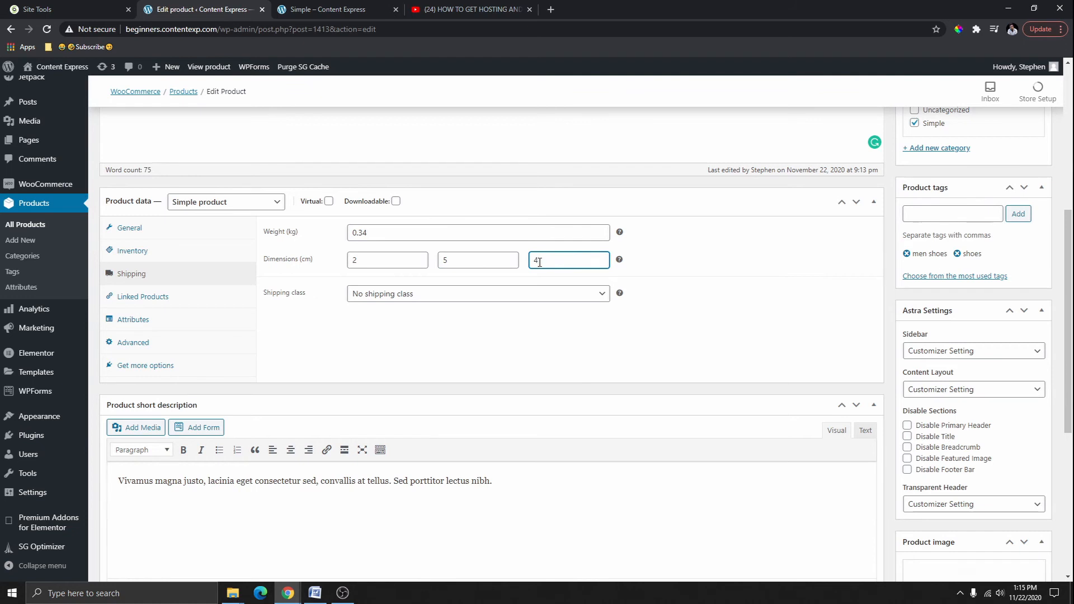
pyautogui.scroll(4, 1002, 224)
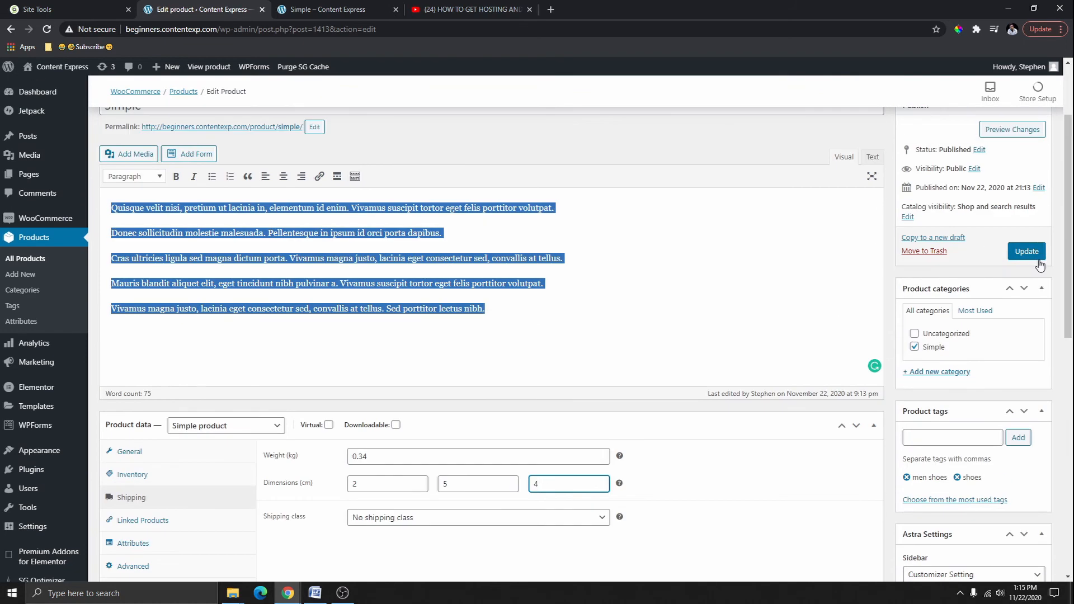
pyautogui.click(1027, 252)
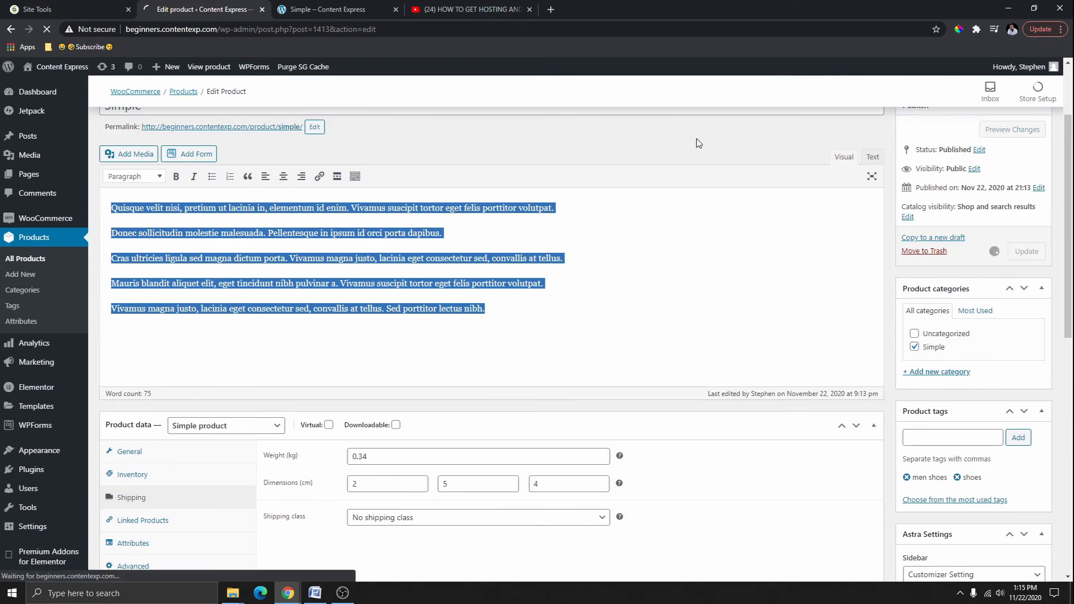
# - Reload the product page and check the dimensions in its additional information
pyautogui.click(354, 10)
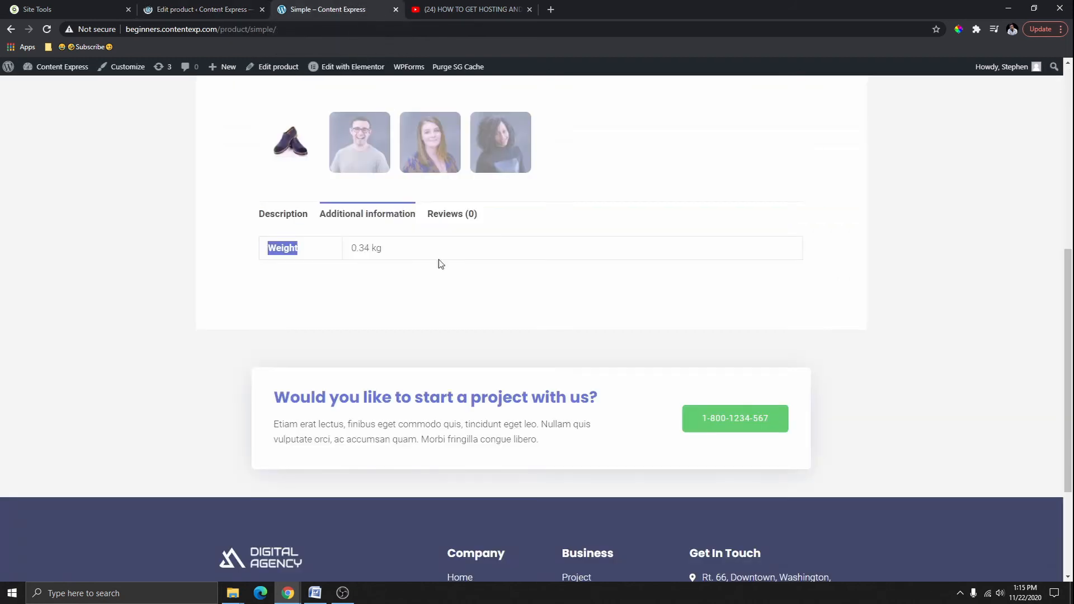
pyautogui.click(47, 29)
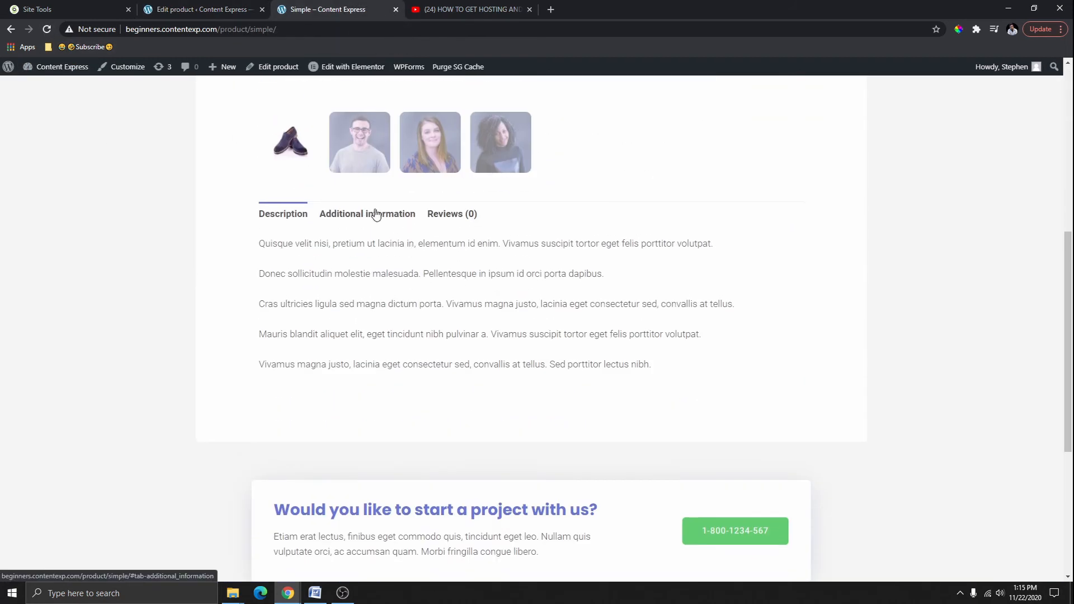
pyautogui.click(363, 211)
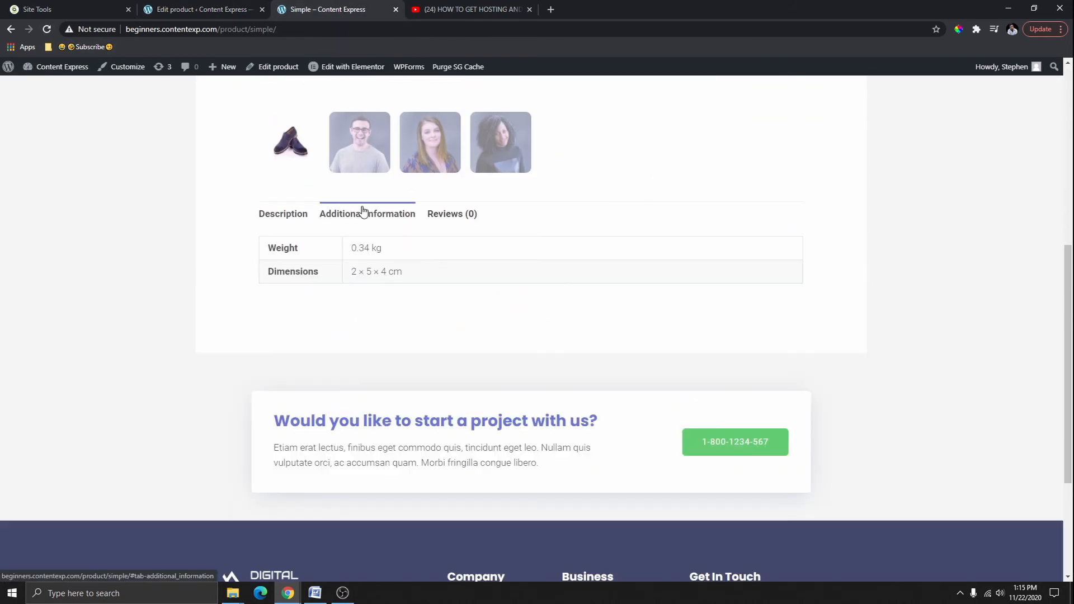
pyautogui.moveTo(350, 273); pyautogui.dragTo(401, 275)
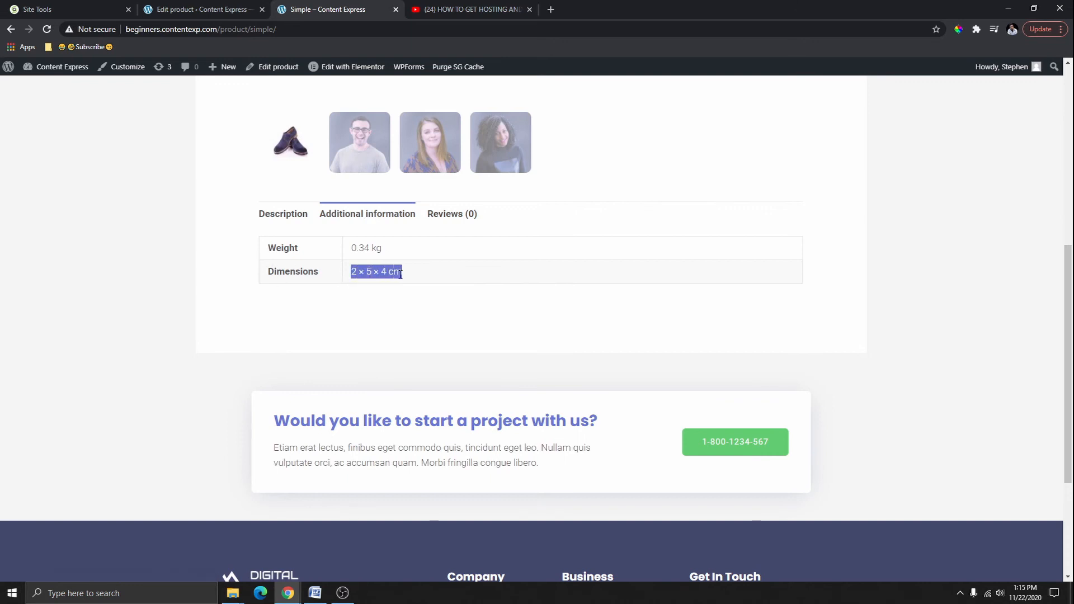
pyautogui.click(405, 308)
# - Show the product's reviews section and look over the rating and review form
pyautogui.scroll(5, 425, 336)
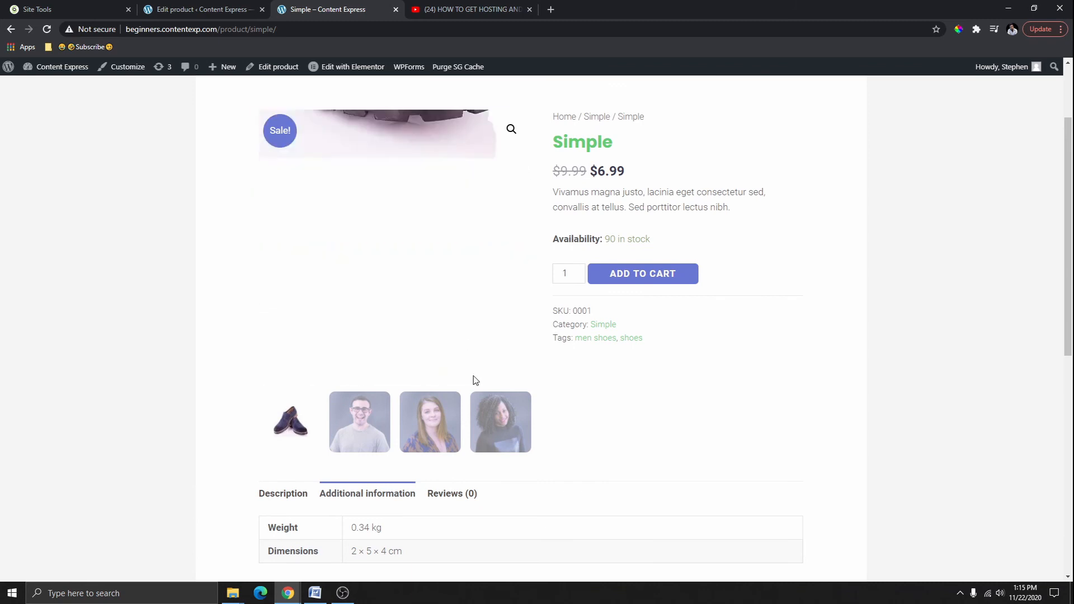
pyautogui.scroll(-2, 478, 391)
pyautogui.click(448, 385)
pyautogui.scroll(-4, 492, 408)
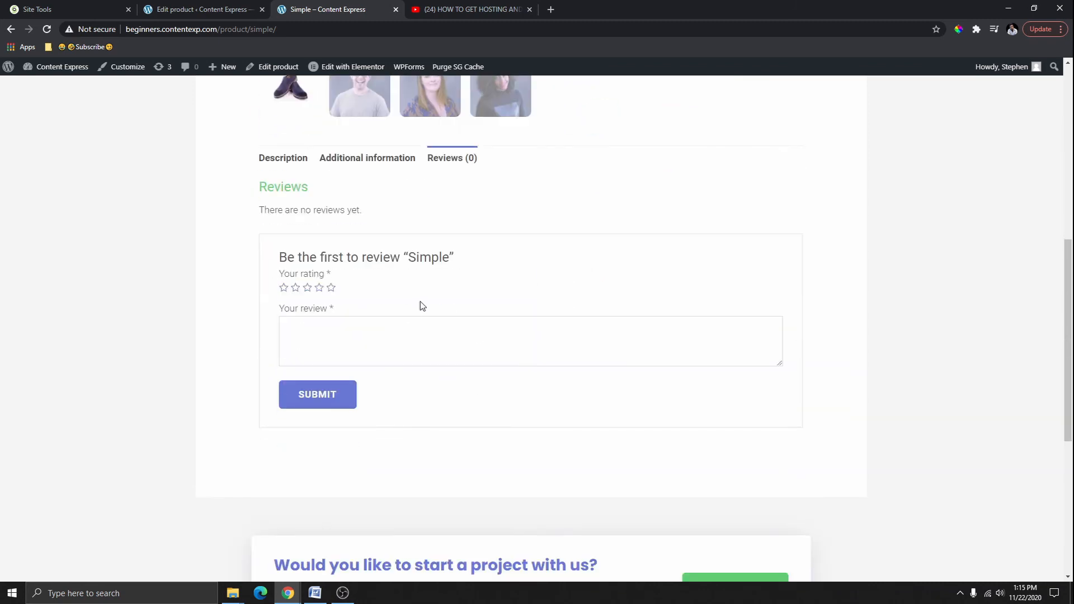
# - Open the shoe image in the enlarged gallery view, inspect it at full zoom, and close the view
pyautogui.scroll(8, 469, 383)
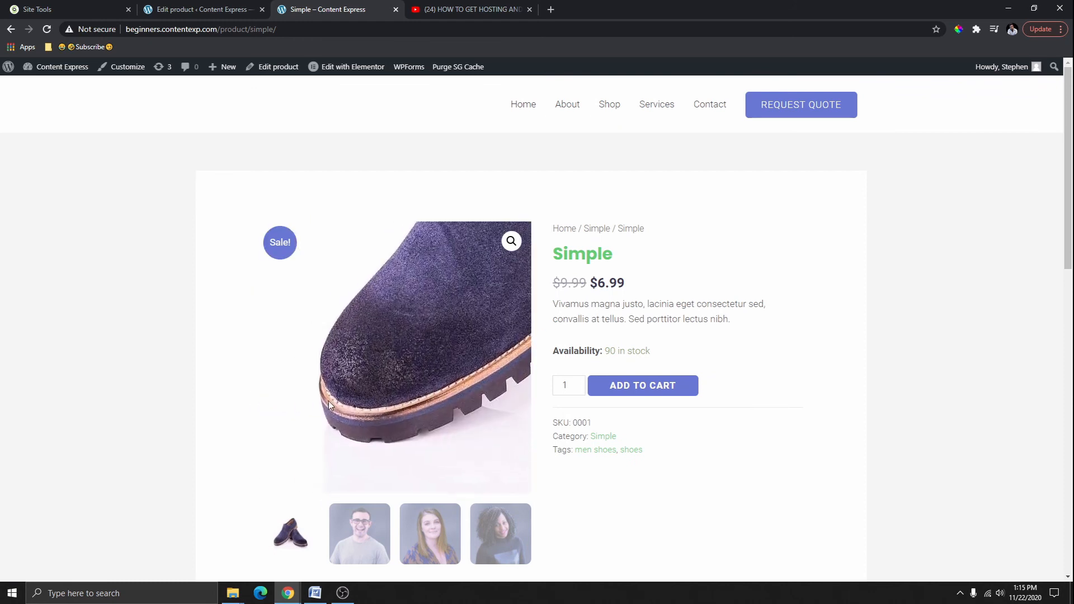
pyautogui.click(511, 241)
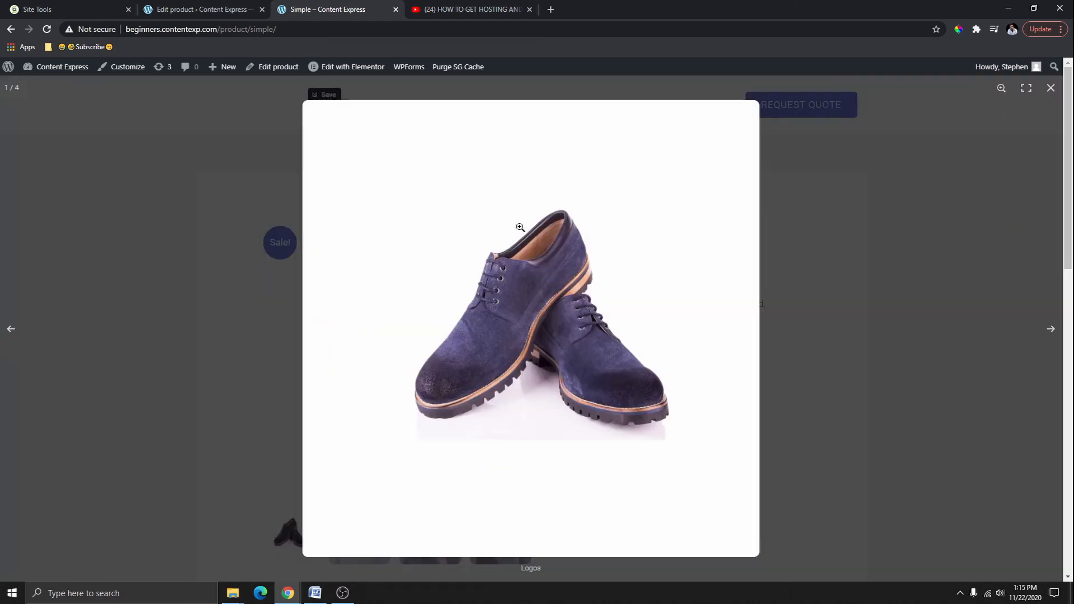
pyautogui.click(530, 332)
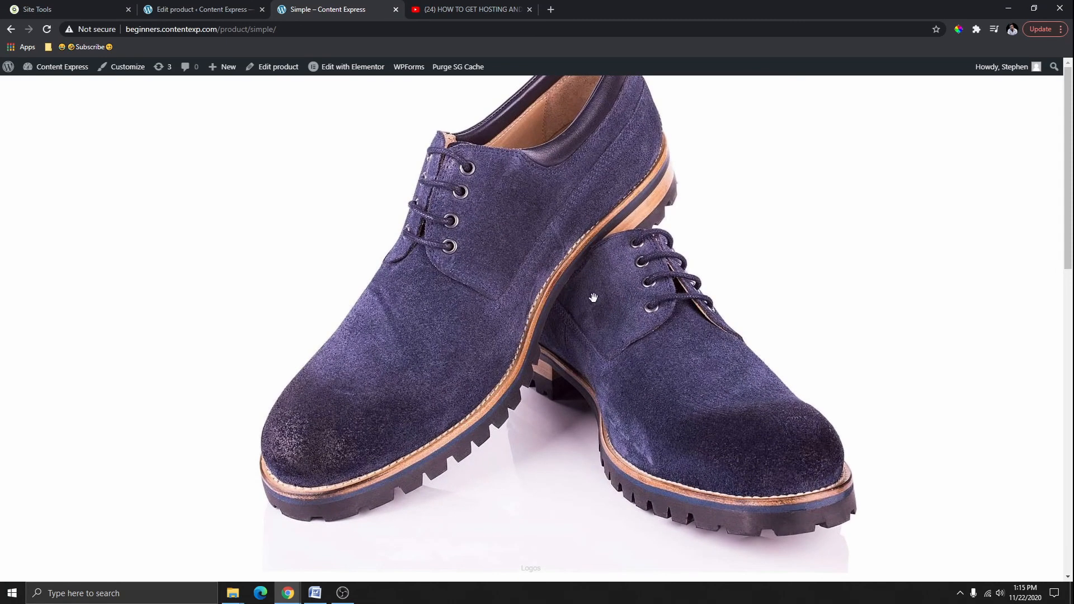
pyautogui.scroll(3, 592, 304)
pyautogui.scroll(-7, 505, 285)
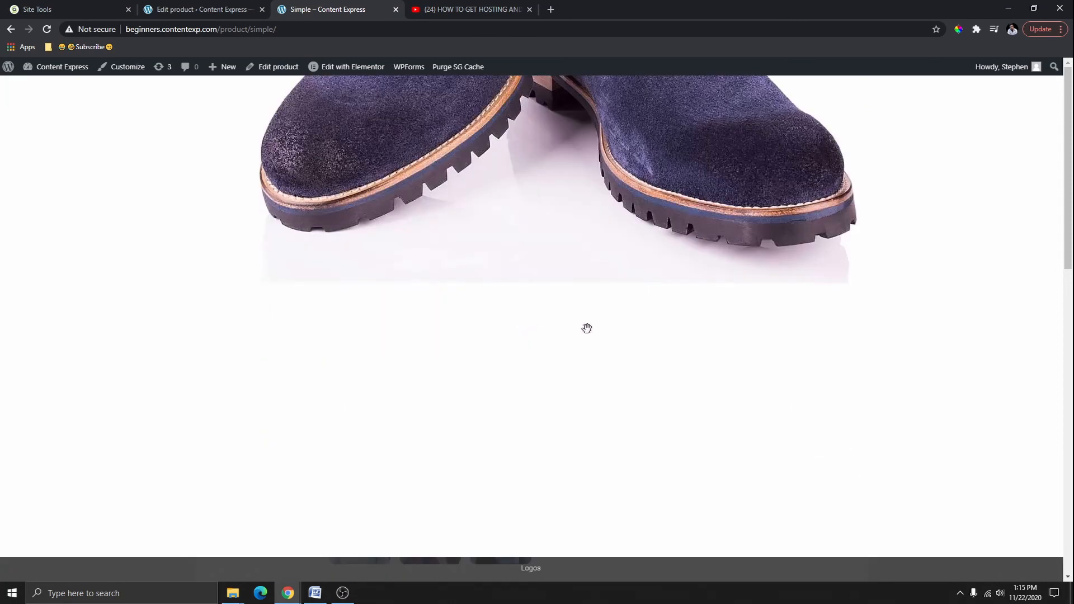
pyautogui.scroll(11, 527, 359)
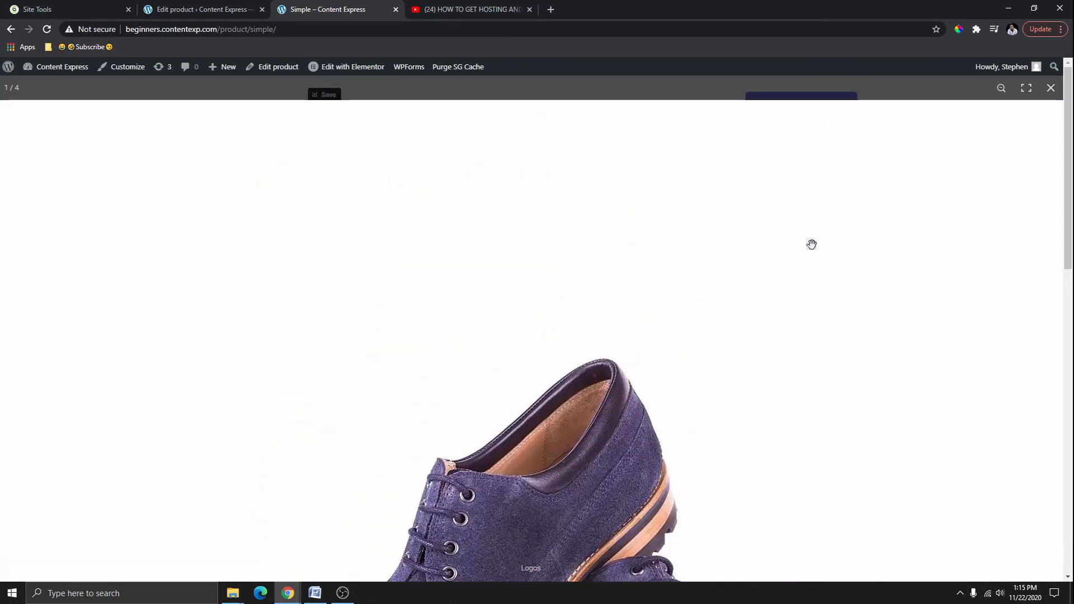
pyautogui.click(1050, 88)
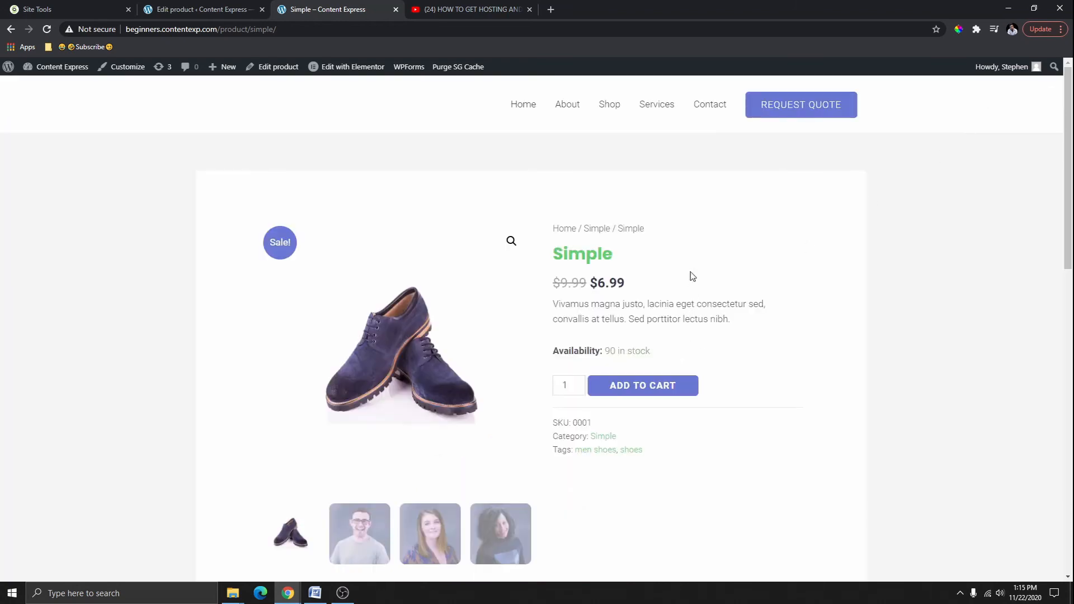
# - Remove "Vivamus magna justo, lacinia eget consectetur sed," from the product short description in the editor and update the product
pyautogui.moveTo(555, 307); pyautogui.dragTo(770, 326)
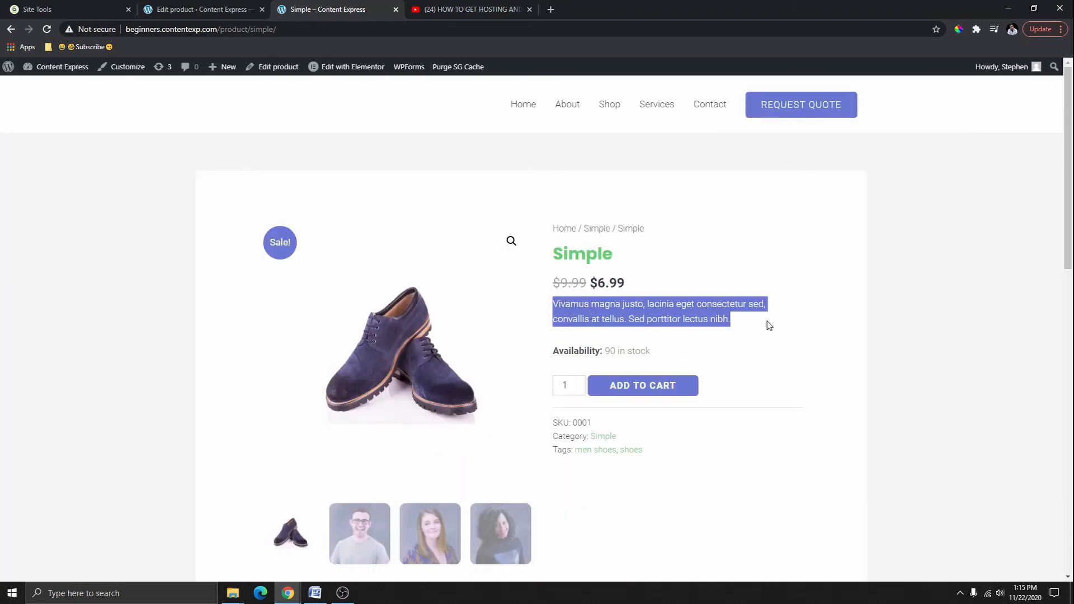
pyautogui.click(246, 10)
pyautogui.scroll(-15, 342, 360)
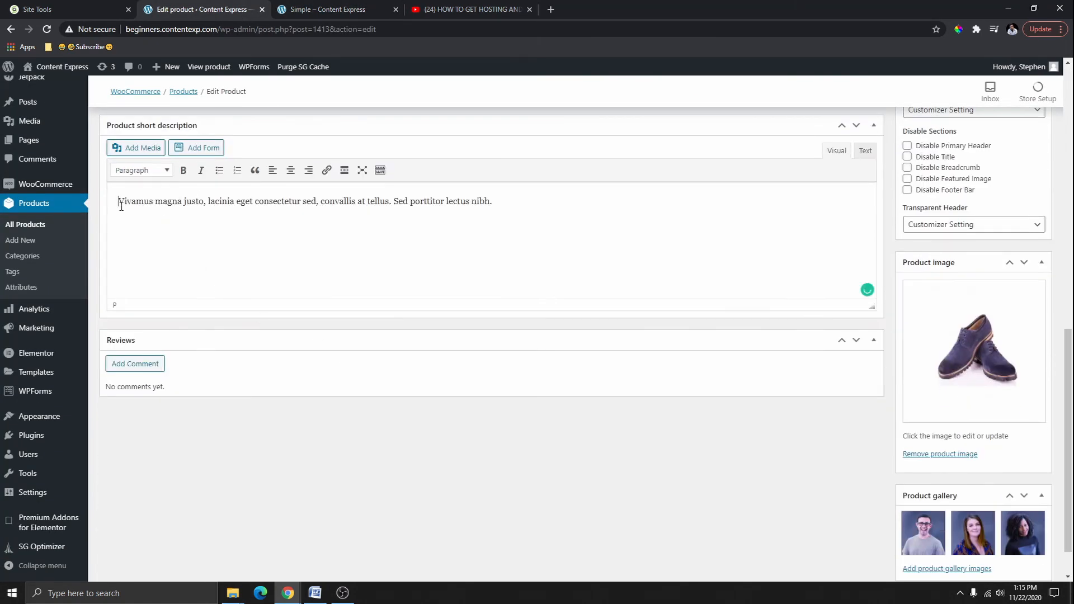
pyautogui.moveTo(117, 202); pyautogui.dragTo(317, 219)
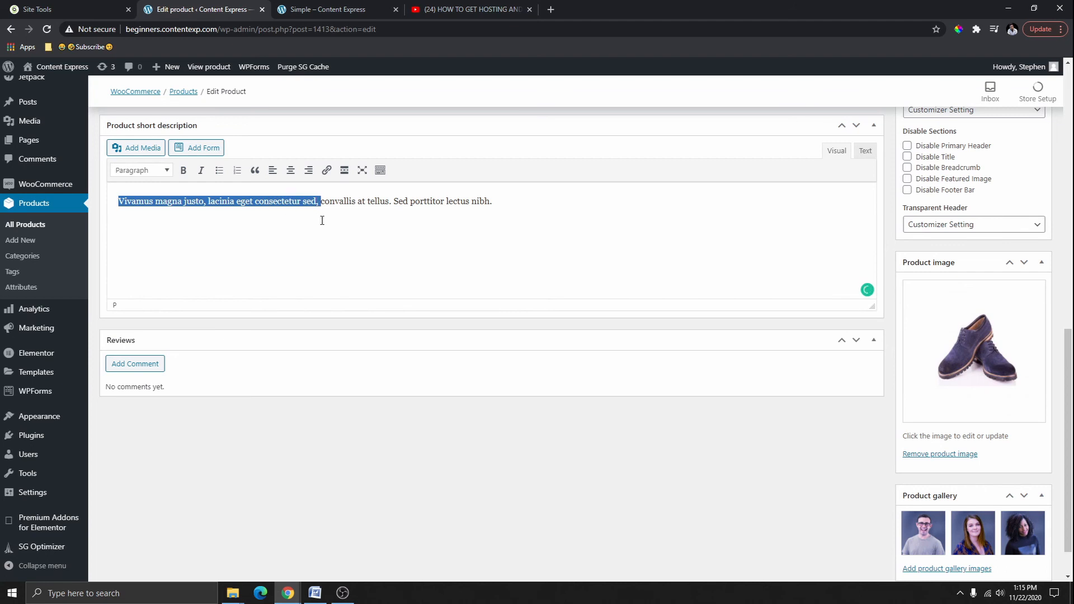
pyautogui.press('BackSpace')
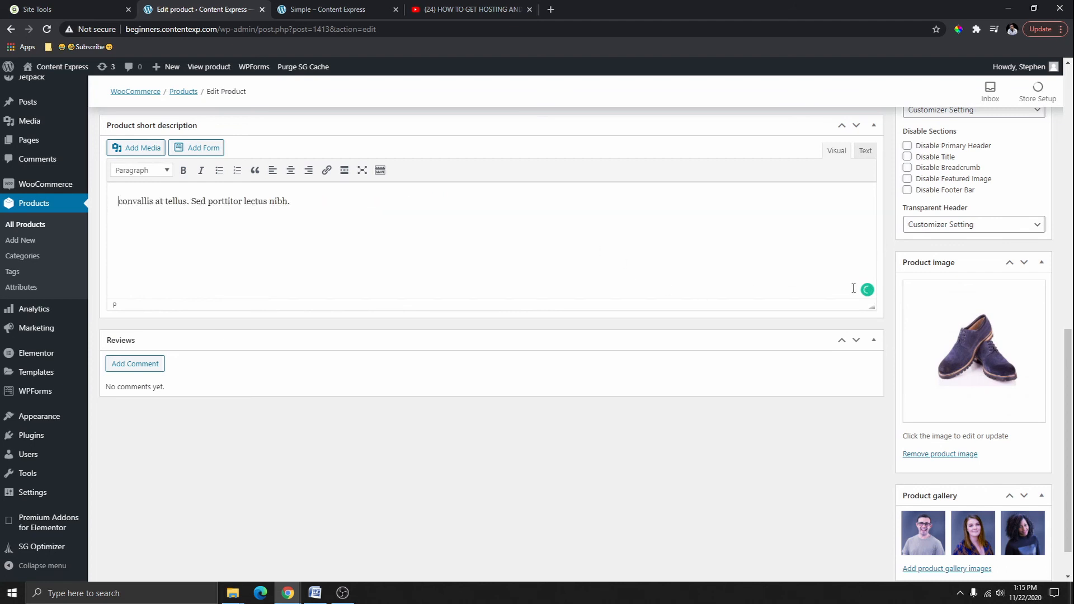
pyautogui.scroll(10, 854, 288)
# - Reload the product page and check the shortened short description and the stock availability
pyautogui.click(346, 15)
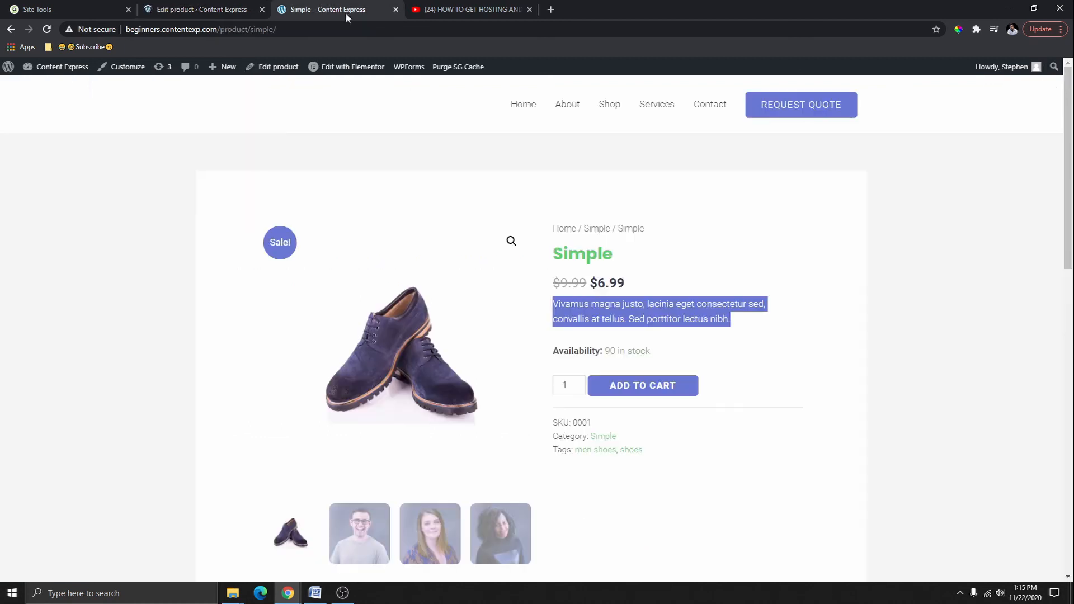
pyautogui.click(47, 30)
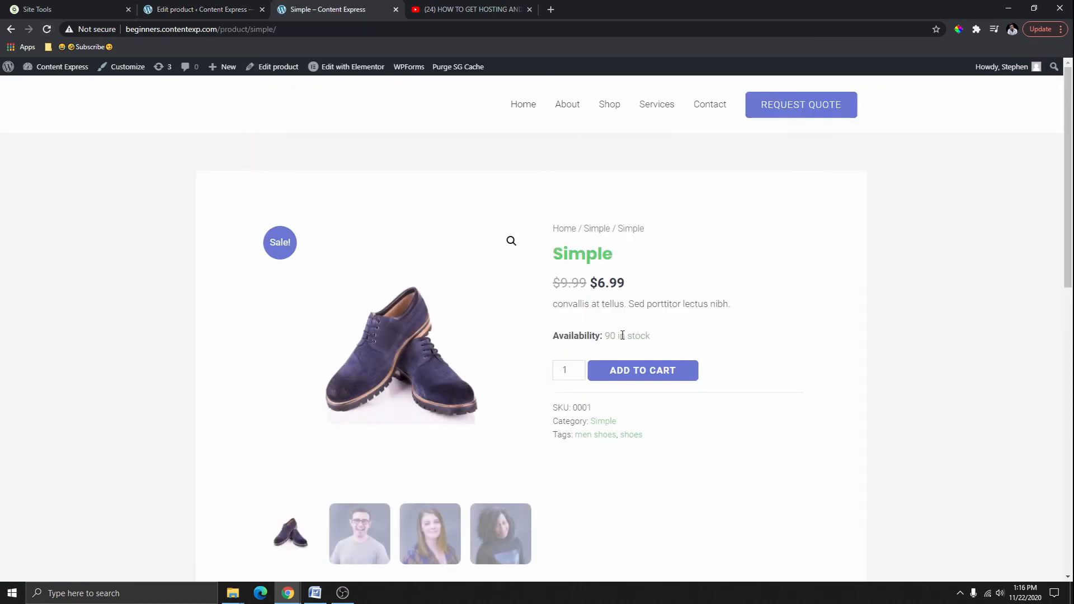
pyautogui.moveTo(552, 305); pyautogui.dragTo(734, 306)
pyautogui.click(696, 319)
pyautogui.moveTo(554, 337); pyautogui.dragTo(661, 348)
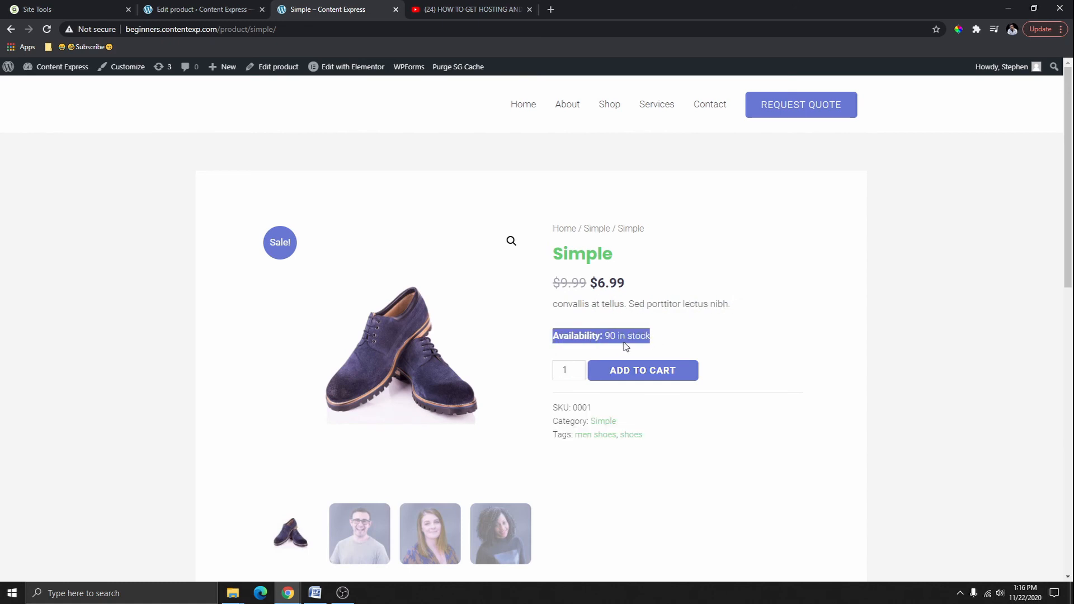
pyautogui.click(662, 334)
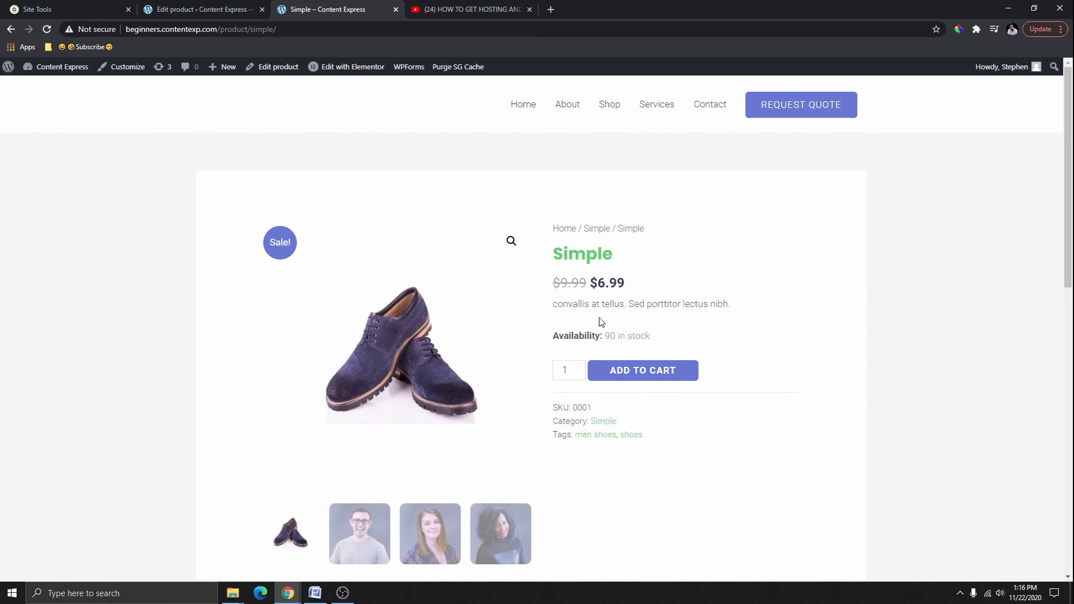
# - Disable stock management at product level in the Simple product's inventory data and update the product
pyautogui.click(209, 11)
pyautogui.scroll(-4, 241, 302)
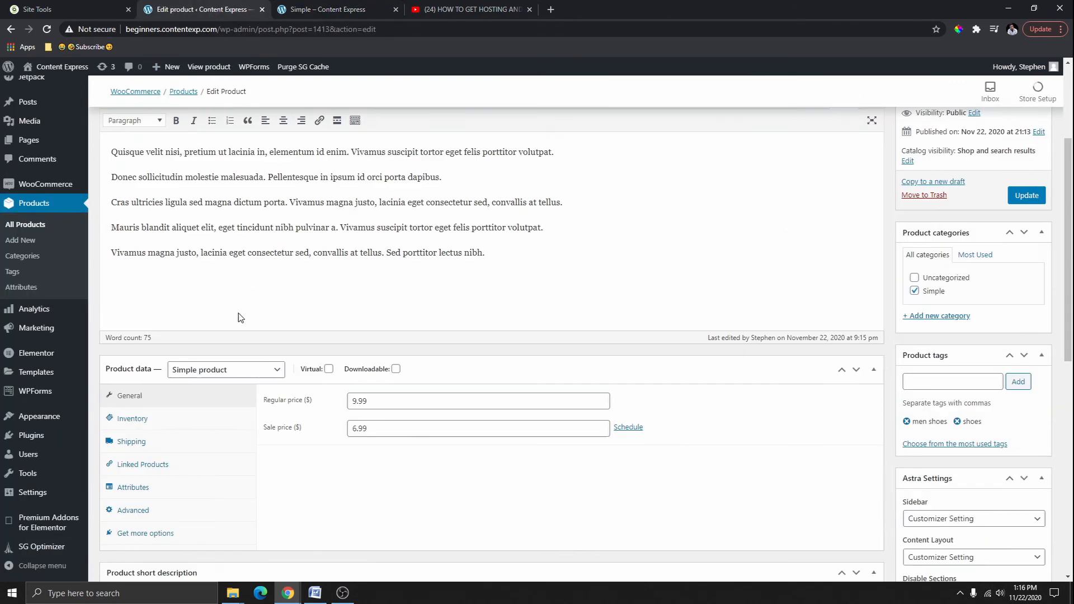
pyautogui.scroll(-2, 242, 303)
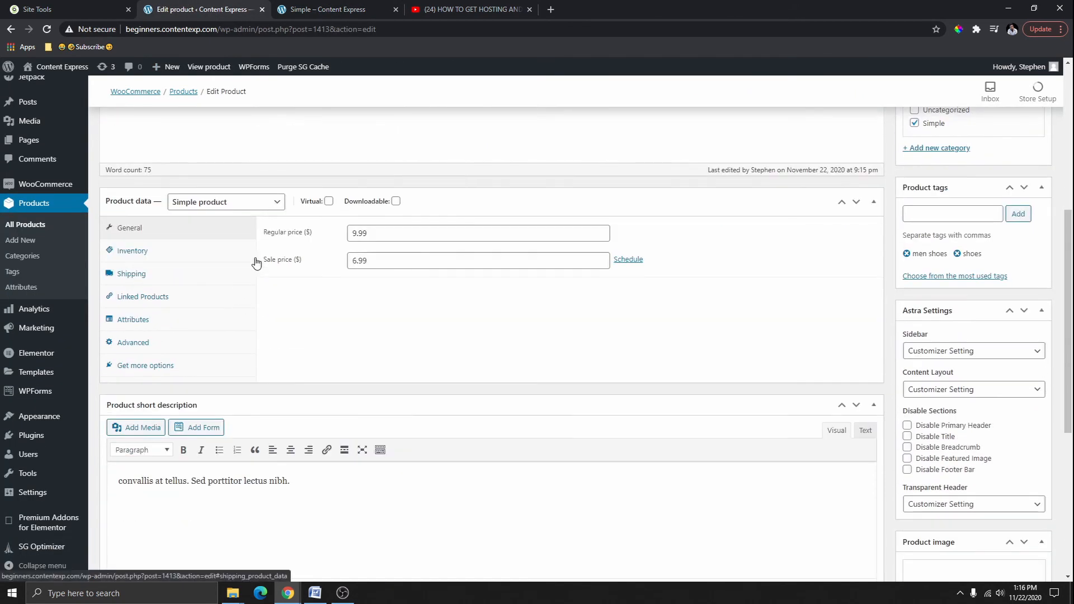
pyautogui.click(137, 254)
pyautogui.click(368, 286)
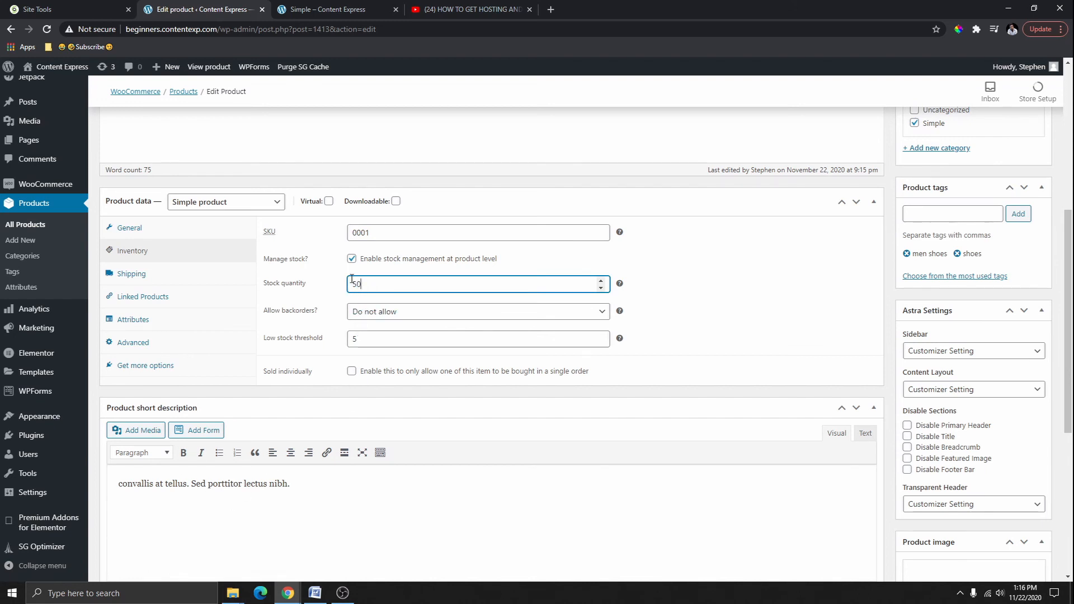
pyautogui.click(352, 260)
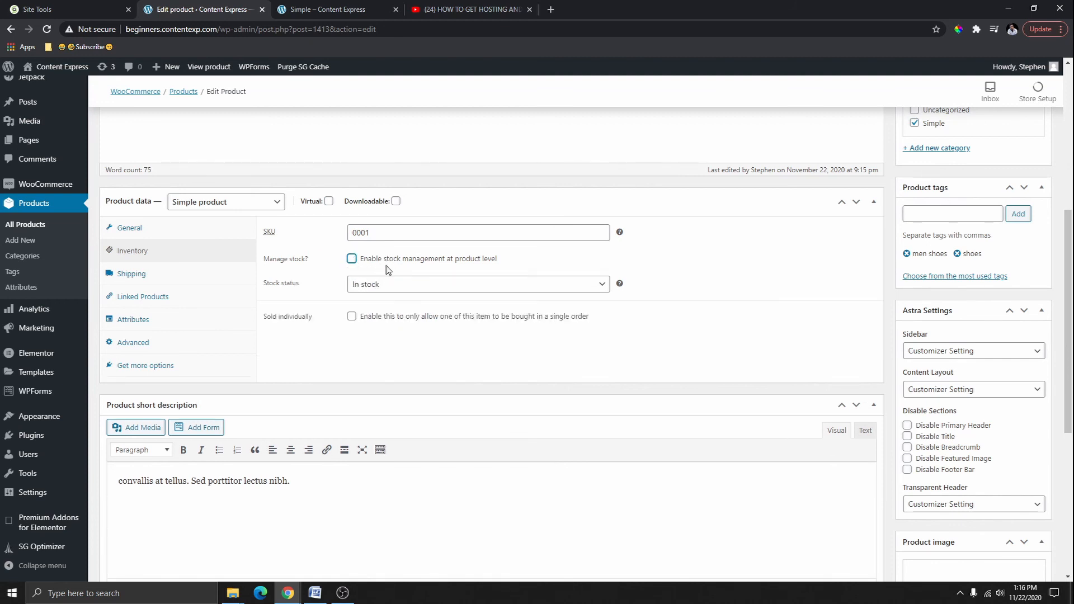
pyautogui.scroll(-3, 369, 275)
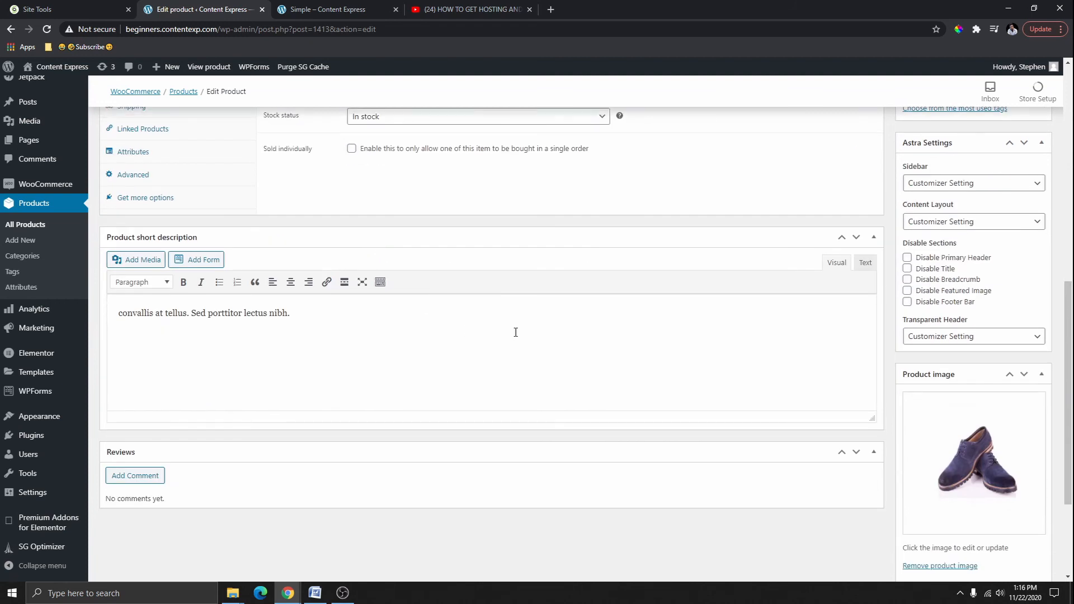
pyautogui.scroll(-3, 510, 343)
pyautogui.scroll(7, 371, 304)
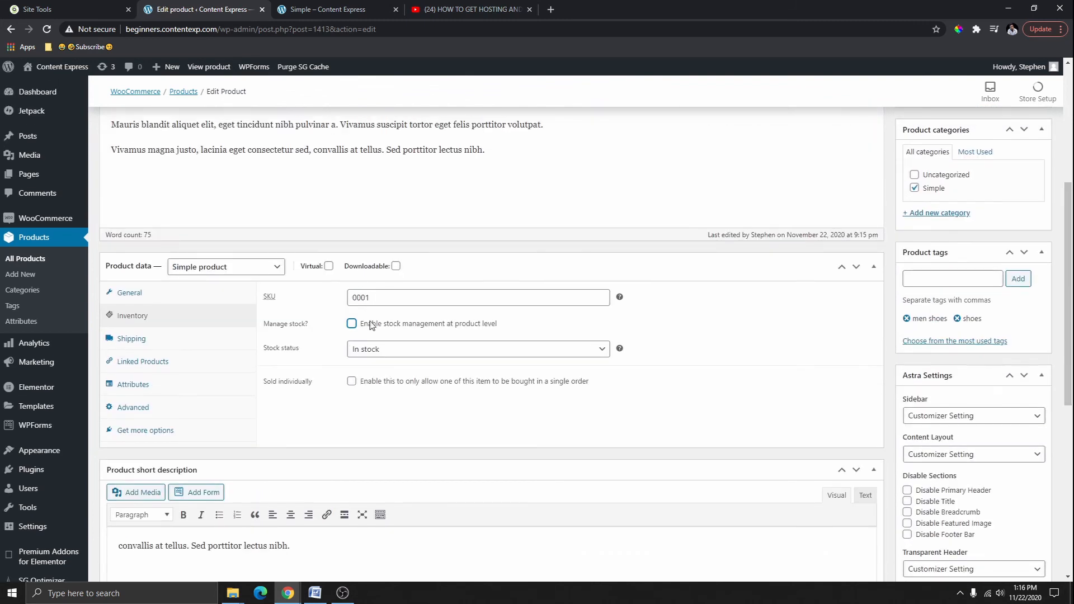
pyautogui.scroll(3, 861, 268)
pyautogui.click(1027, 260)
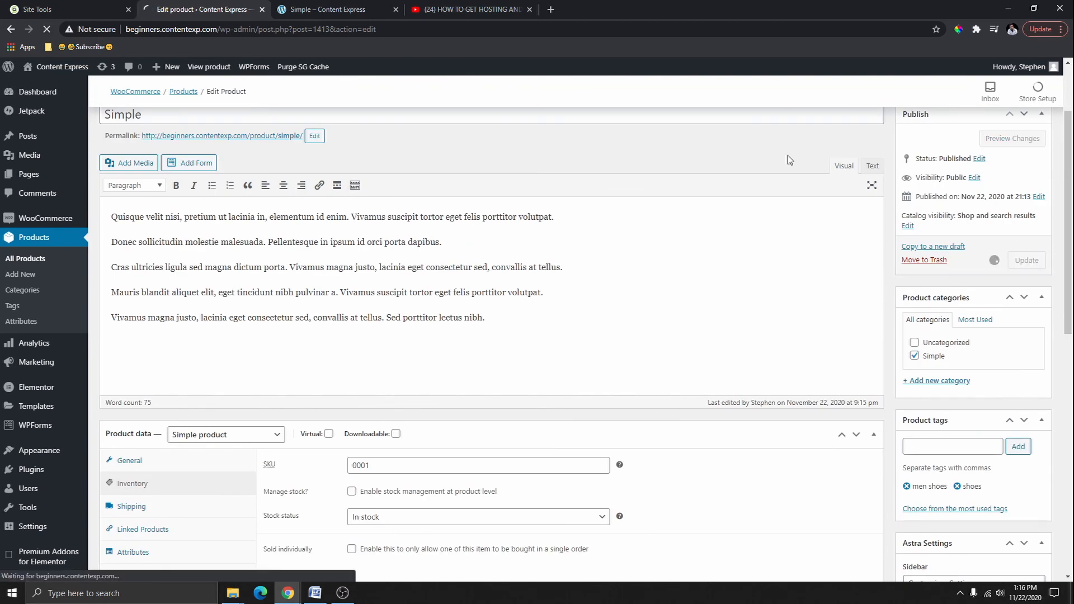
# - Reload the Simple product page and check its details with stock management disabled
pyautogui.click(361, 14)
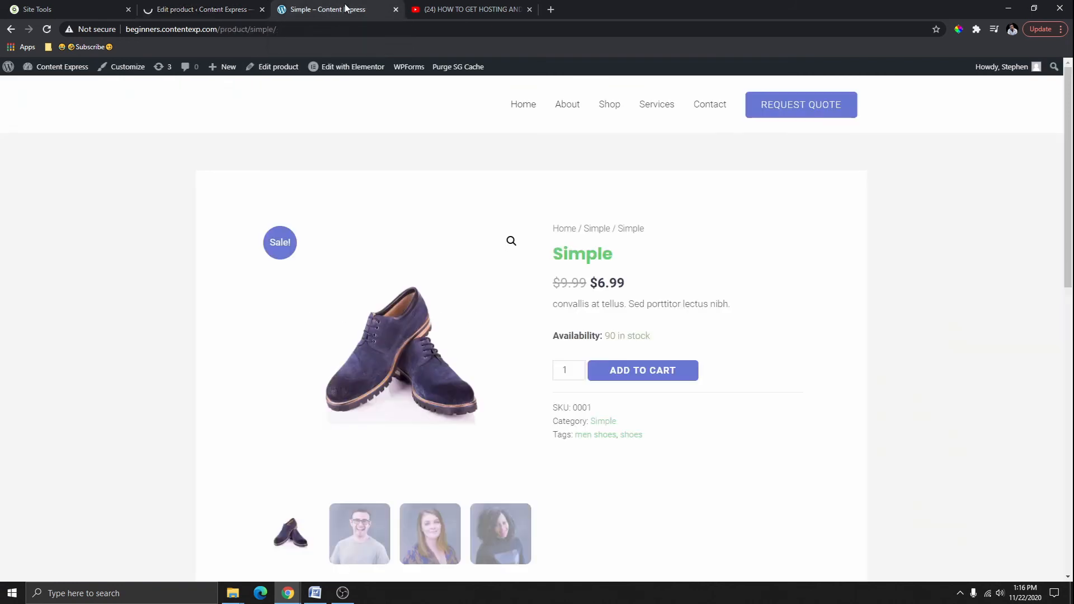
pyautogui.click(46, 29)
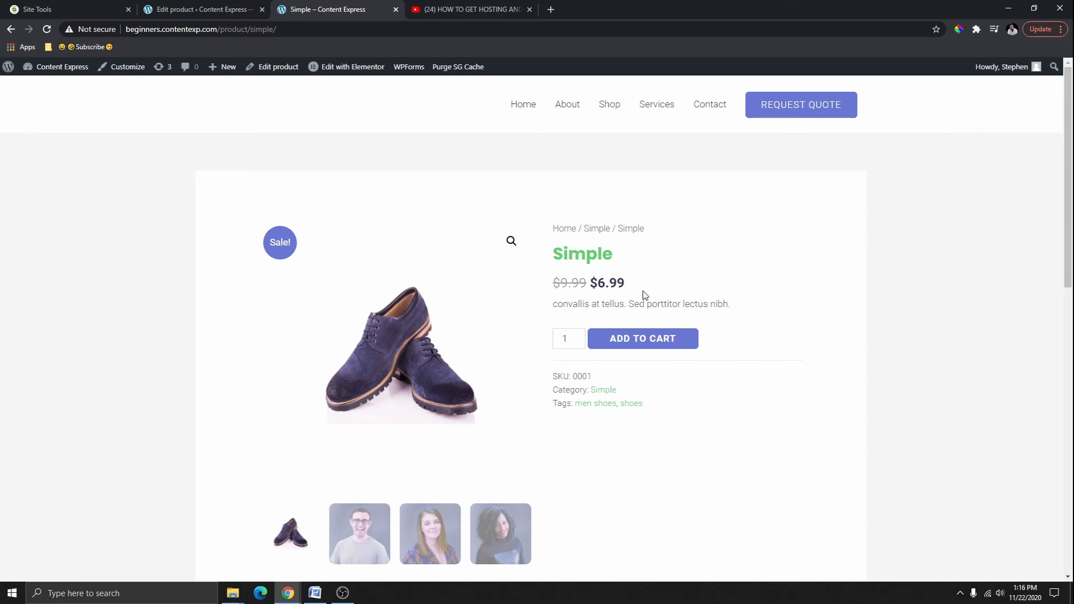
pyautogui.scroll(-3, 643, 295)
pyautogui.scroll(3, 614, 288)
# - Open the site's Shop page and look over the product listing
pyautogui.click(602, 132)
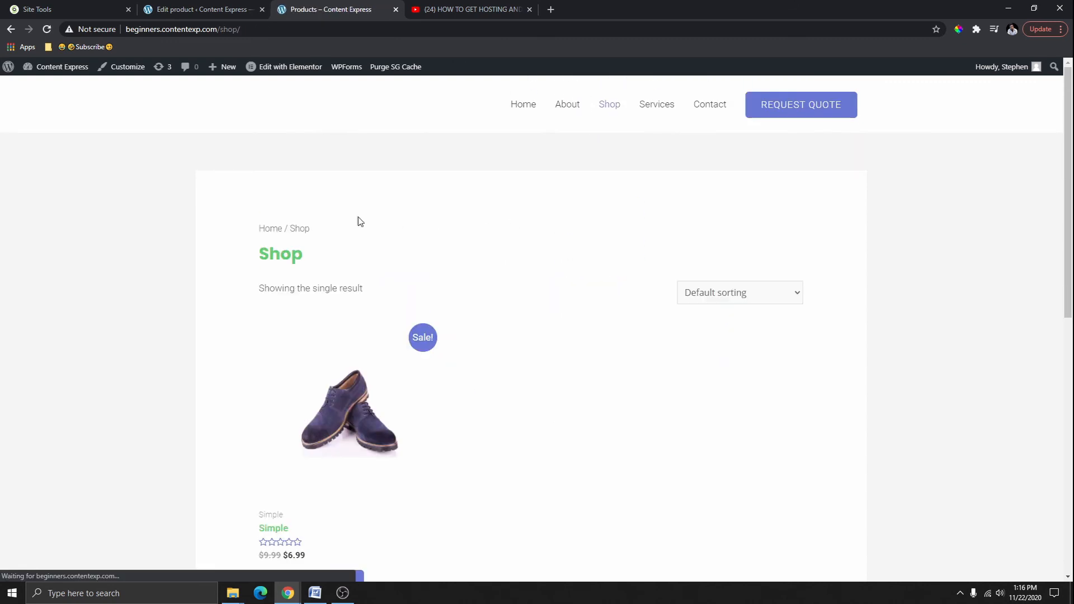
pyautogui.scroll(-5, 394, 384)
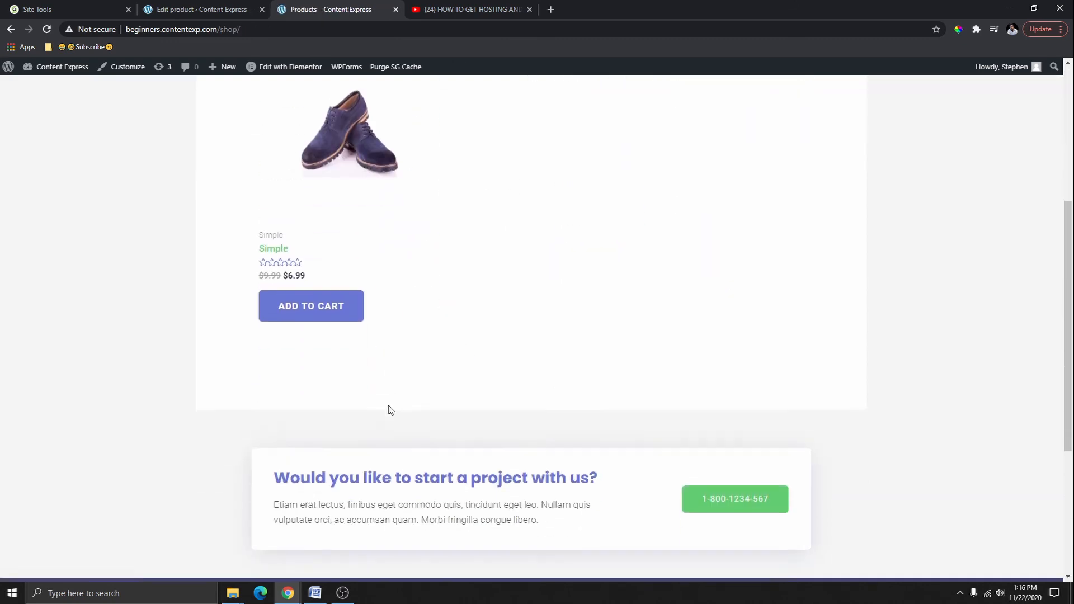
pyautogui.scroll(5, 398, 397)
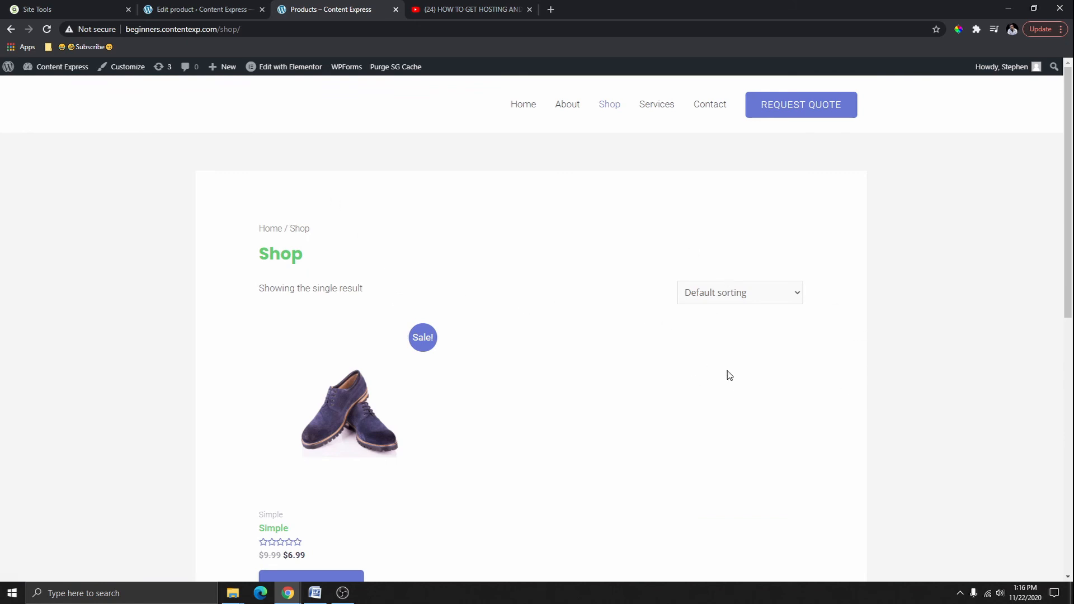
# - Duplicate the Simple product twice from the product list and publish the copies as "Simple (Copy #1" and "Simple (Copy #2"
pyautogui.click(210, 9)
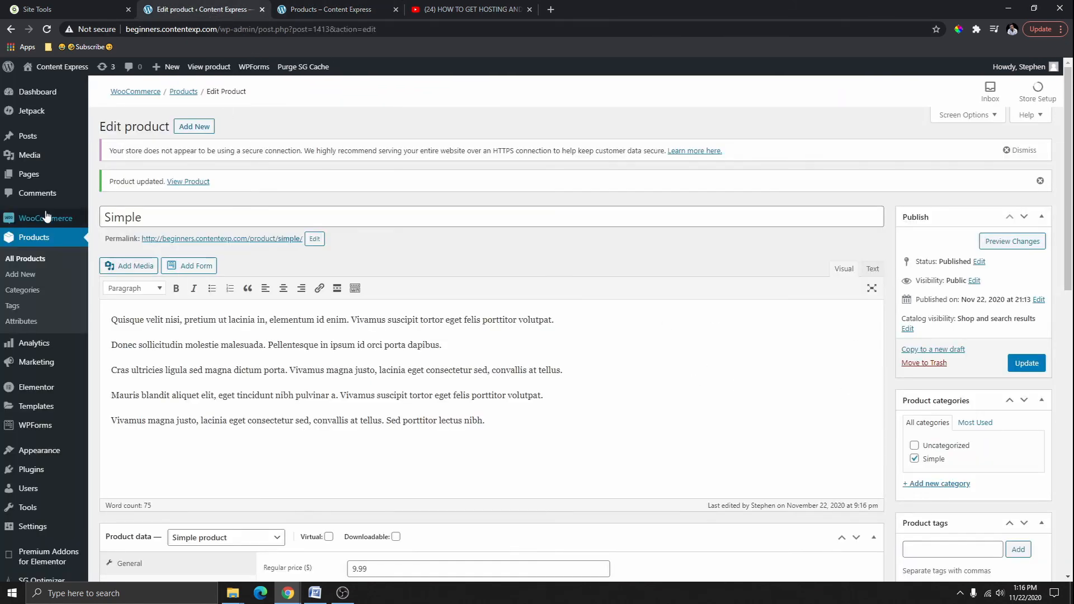
pyautogui.click(33, 259)
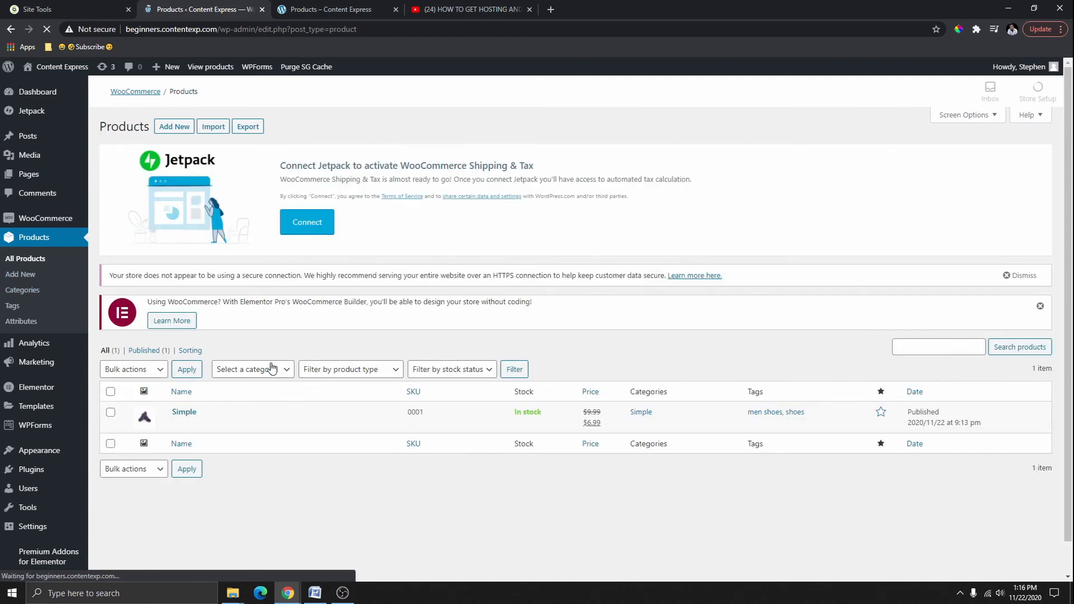
pyautogui.scroll(-1, 266, 366)
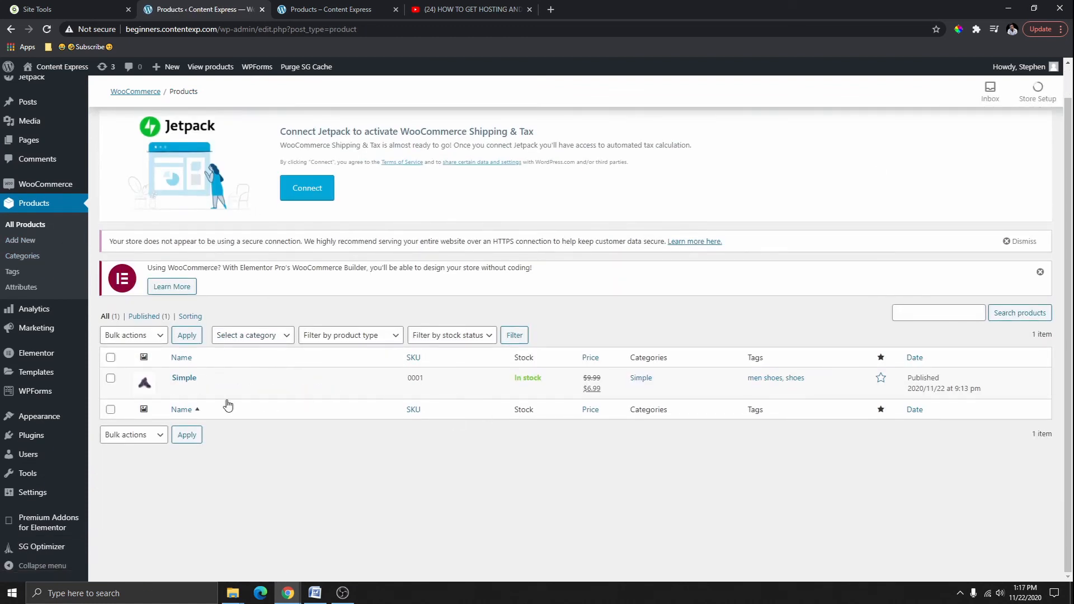
pyautogui.click(319, 390)
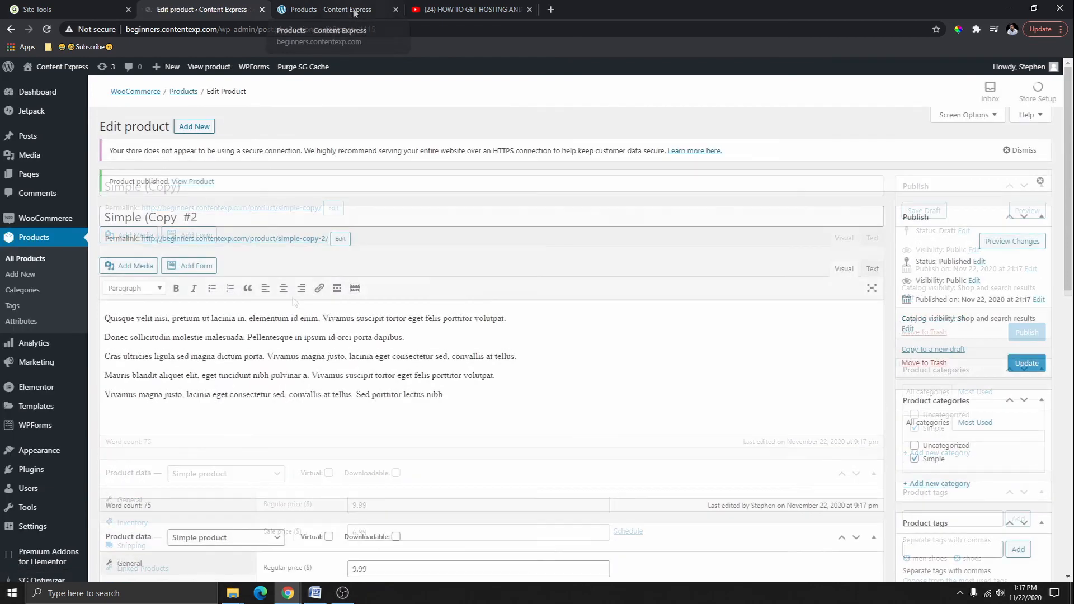
# - Reload the Shop page and check that the duplicated products are listed
pyautogui.click(336, 10)
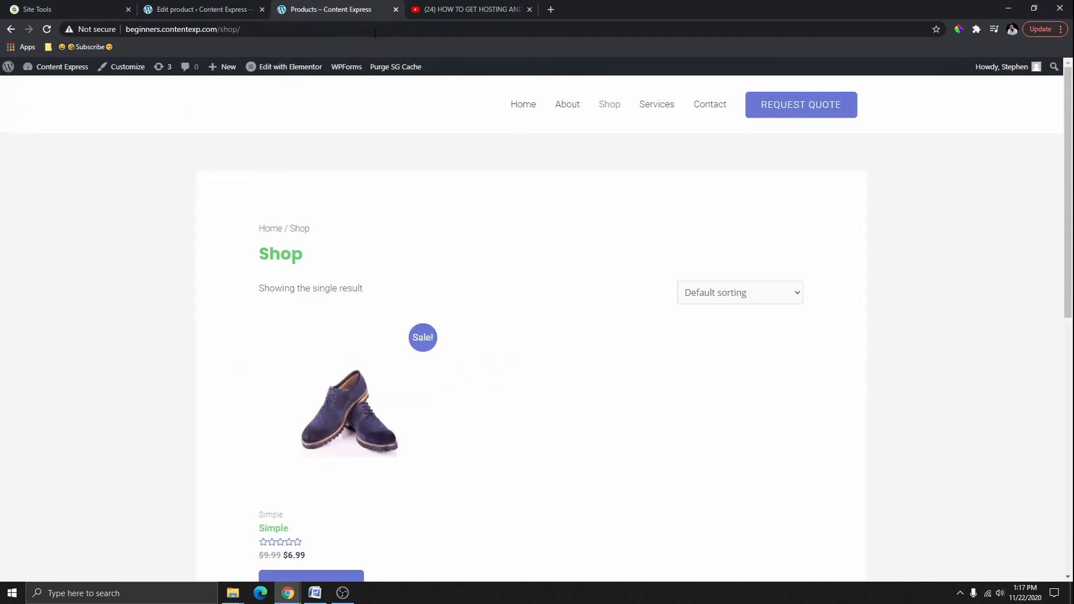
pyautogui.click(603, 112)
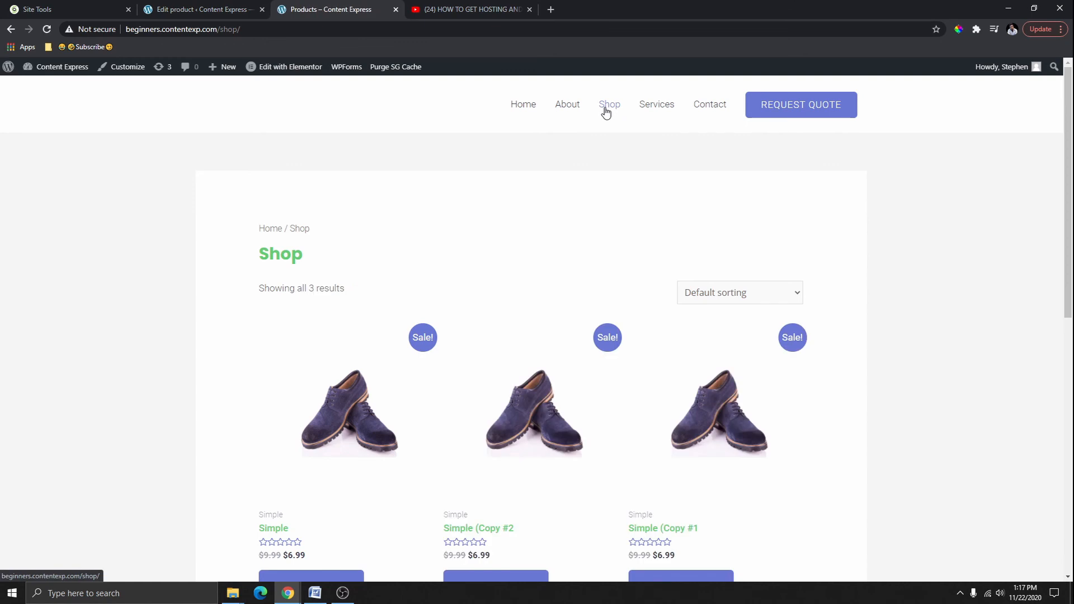
pyautogui.scroll(-2, 595, 229)
pyautogui.scroll(-1, 594, 229)
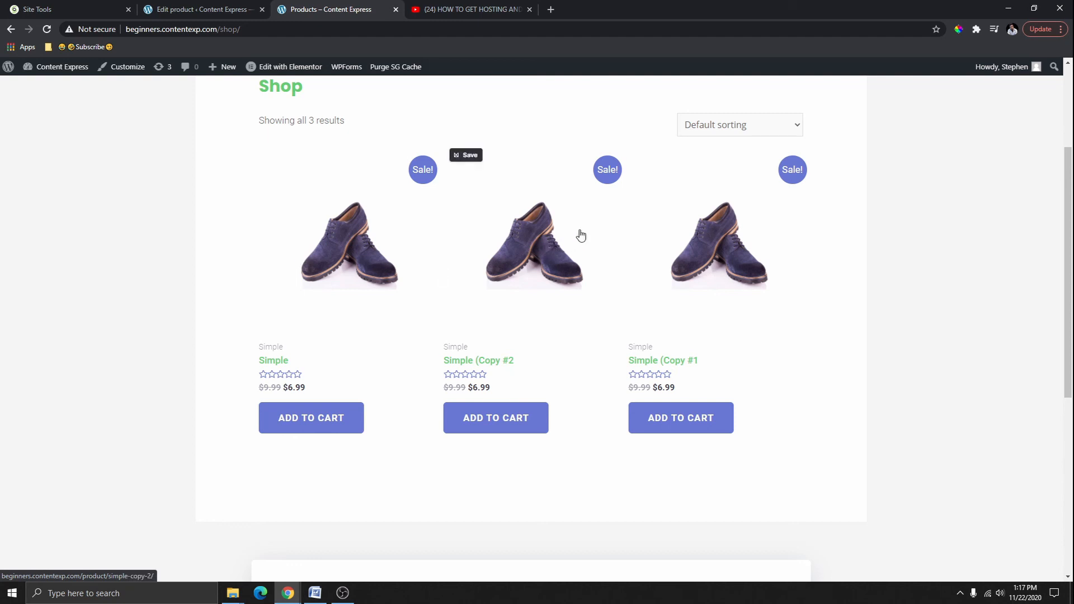
# - Add "Simple (Copy #2" to the cart and review the item, coupon field and totals on the cart page
pyautogui.click(505, 427)
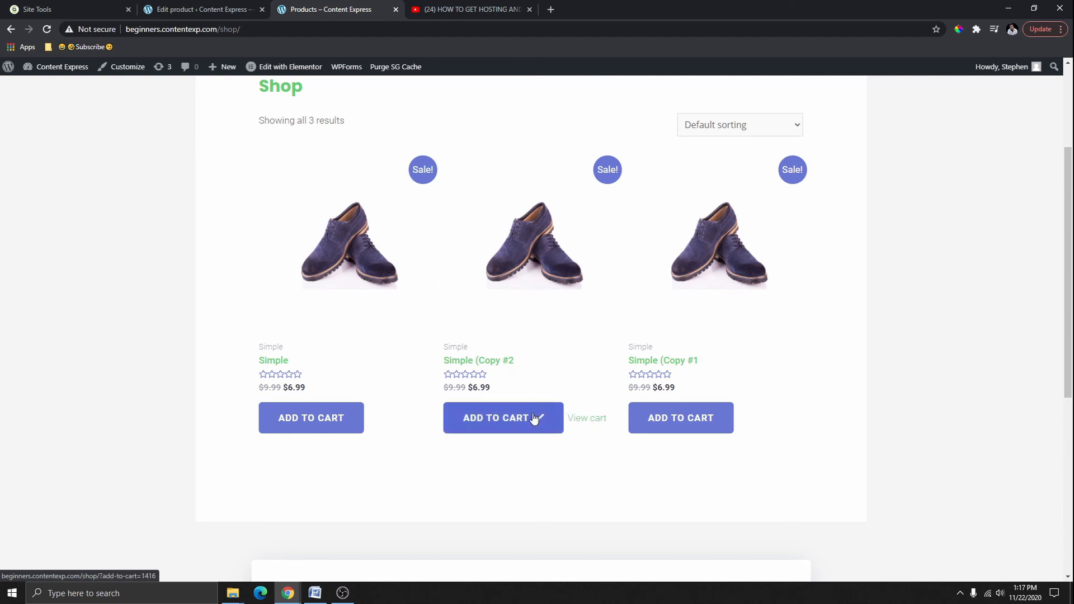
pyautogui.scroll(-1, 587, 369)
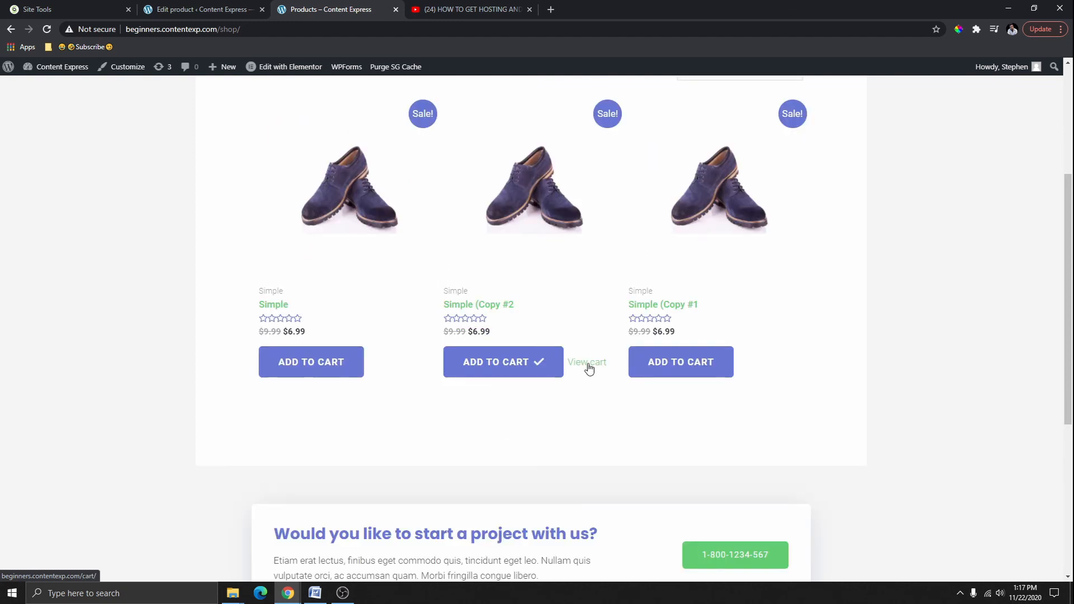
pyautogui.click(590, 366)
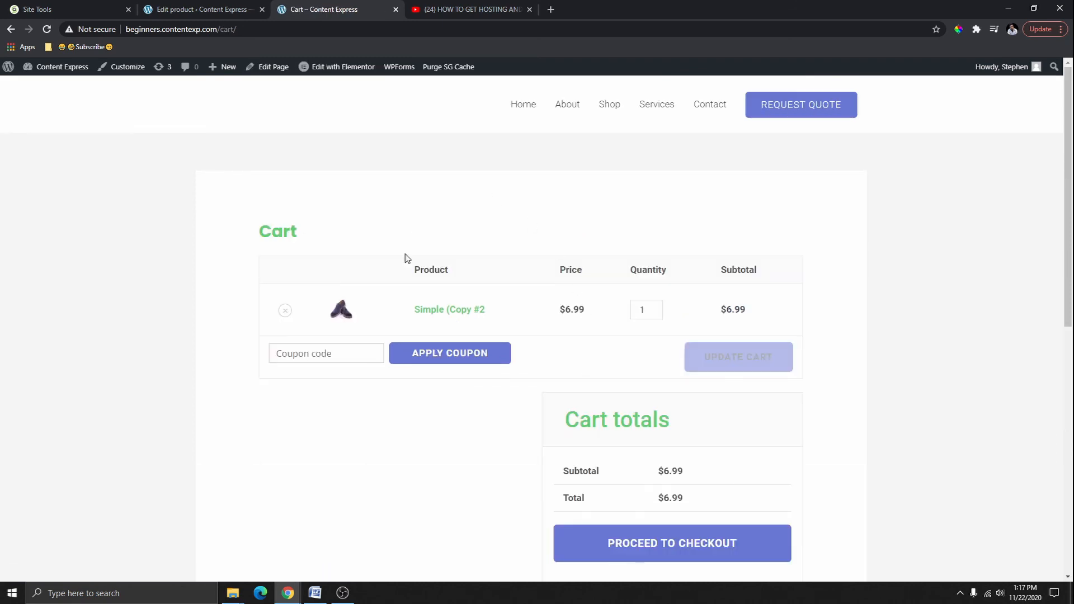
pyautogui.scroll(-2, 766, 310)
pyautogui.scroll(2, 660, 381)
pyautogui.scroll(-1, 257, 253)
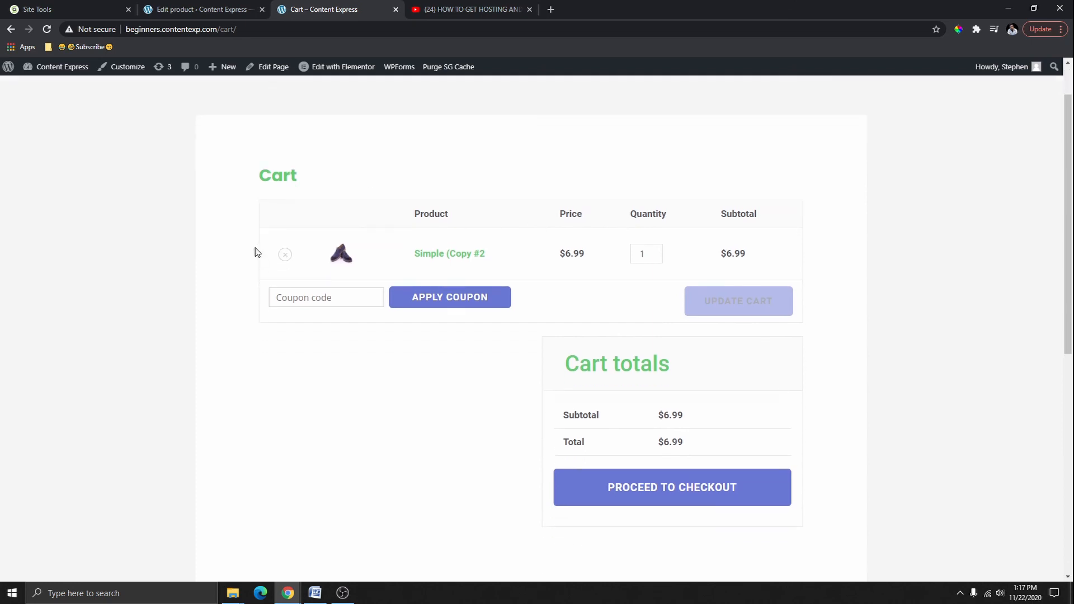
pyautogui.scroll(-2, 569, 180)
pyautogui.scroll(2, 503, 207)
pyautogui.scroll(1, 417, 444)
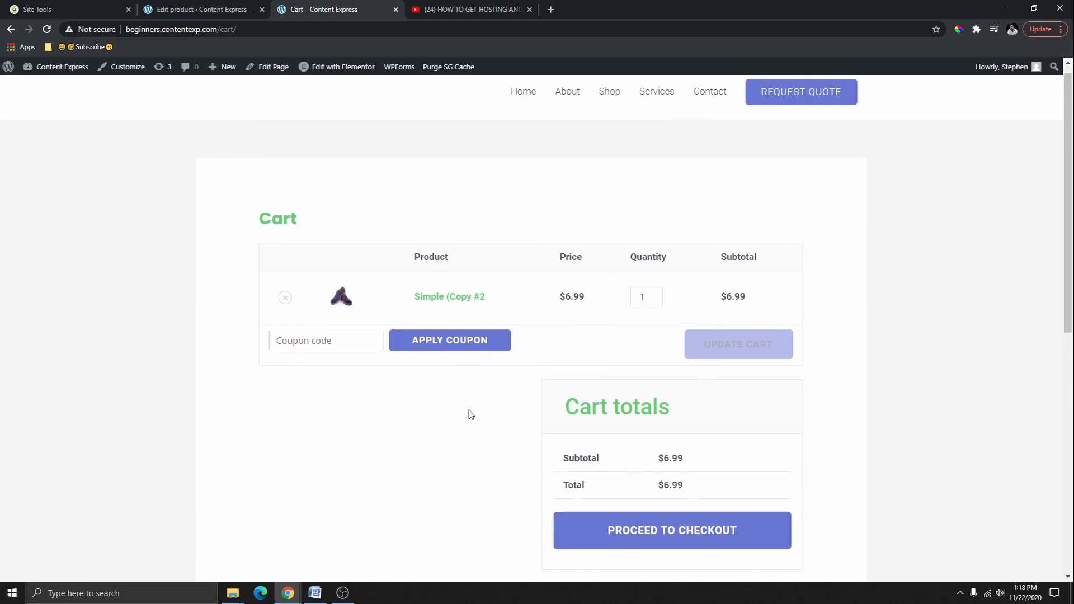
# - Return to the Shop page, open the "Simple (Copy #2" product and look over its page
pyautogui.click(601, 109)
pyautogui.scroll(-1, 358, 313)
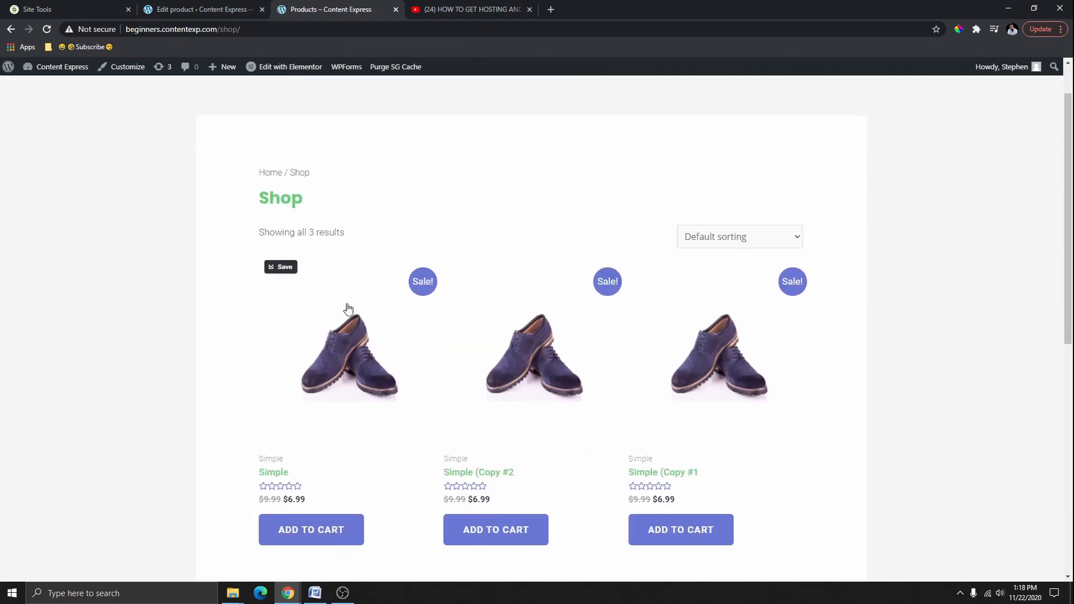
pyautogui.scroll(-1, 556, 453)
pyautogui.scroll(2, 554, 411)
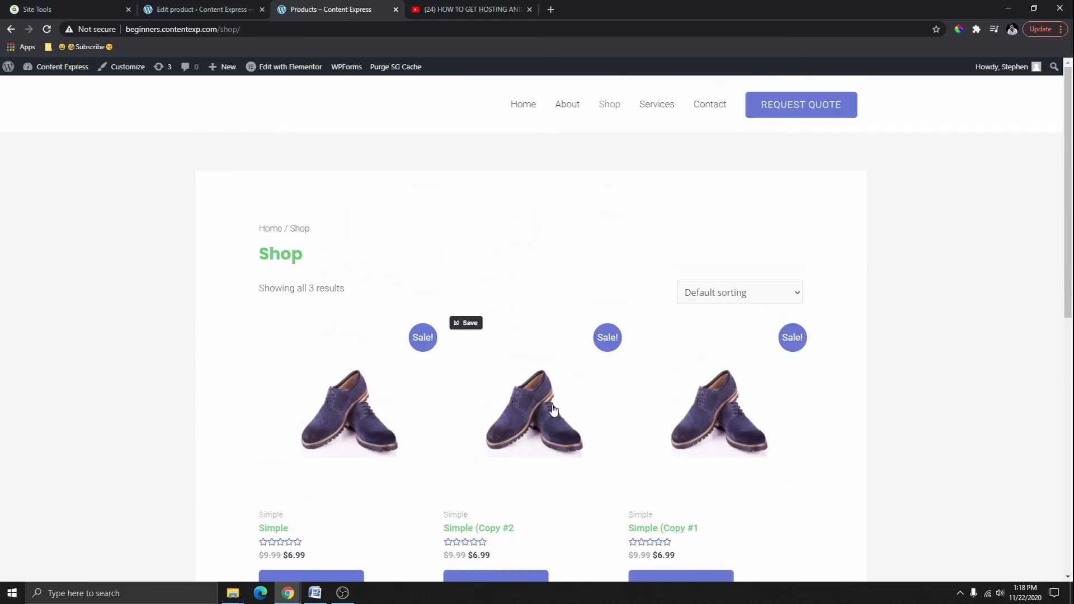
pyautogui.click(556, 414)
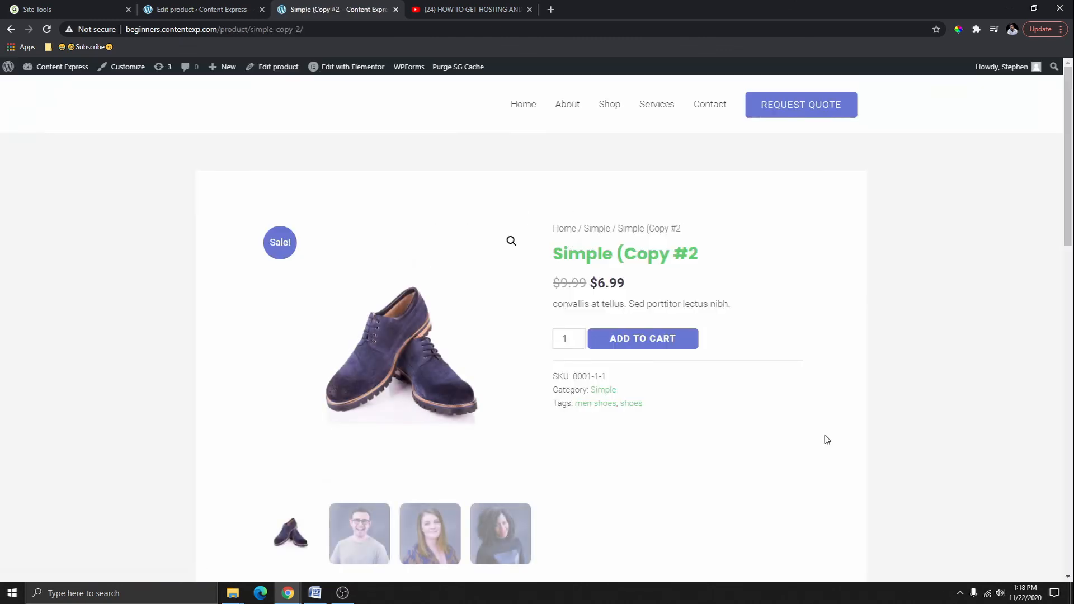
pyautogui.scroll(-2, 579, 477)
pyautogui.scroll(2, 727, 341)
# - Review the product data of "Simple (Copy #2" in the editor and compare it with the live product page
pyautogui.click(215, 12)
pyautogui.scroll(-3, 262, 328)
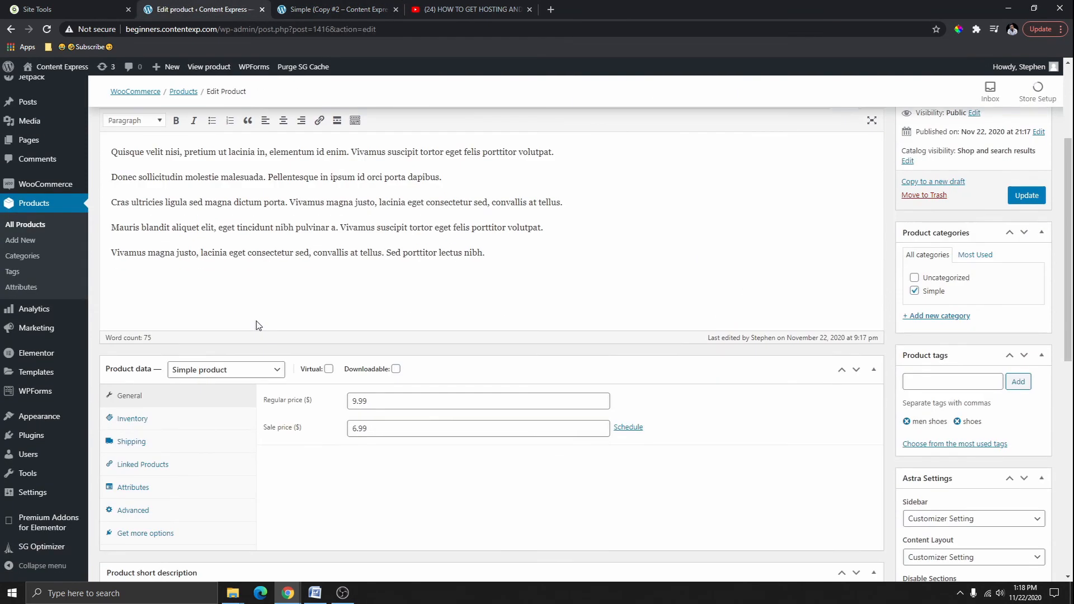
pyautogui.scroll(-2, 276, 330)
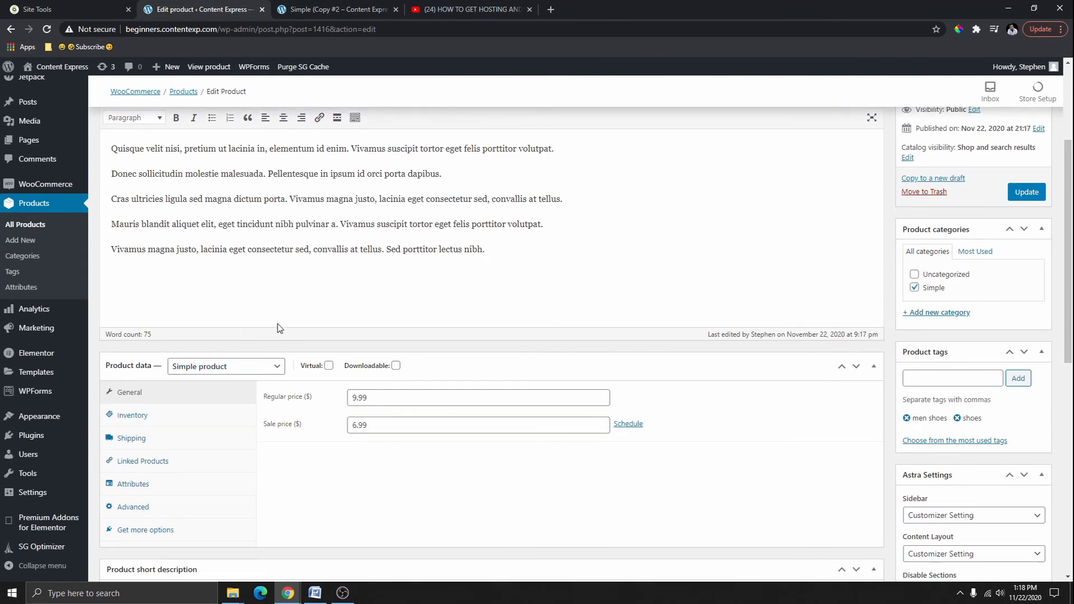
pyautogui.click(272, 260)
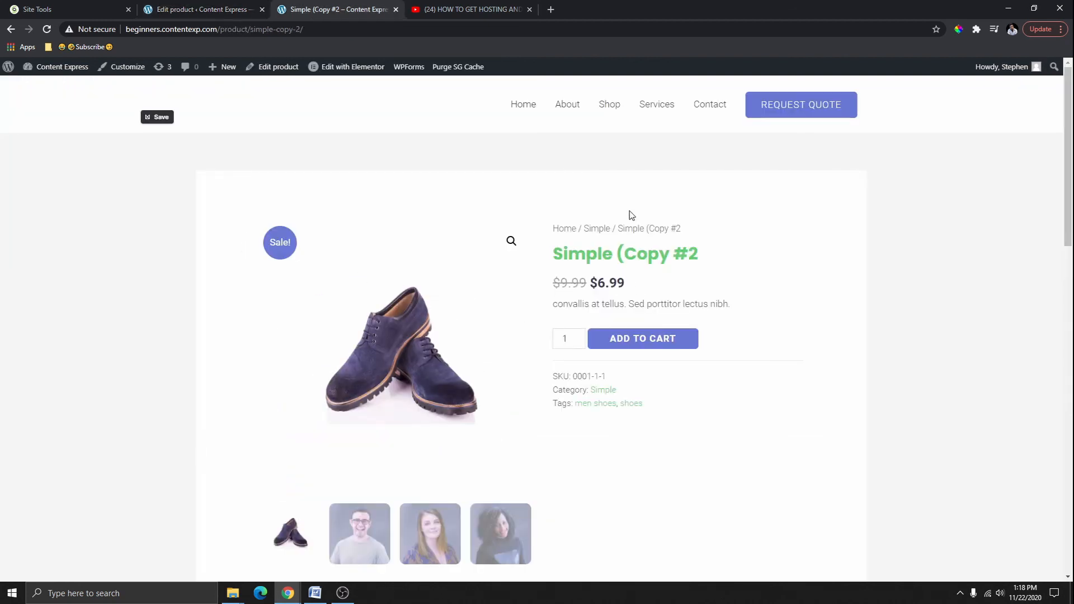
pyautogui.scroll(-3, 653, 329)
pyautogui.scroll(3, 649, 331)
# - Add another "Simple (Copy #2" to the cart from the Shop page and review the quantity and totals in the cart
pyautogui.click(603, 108)
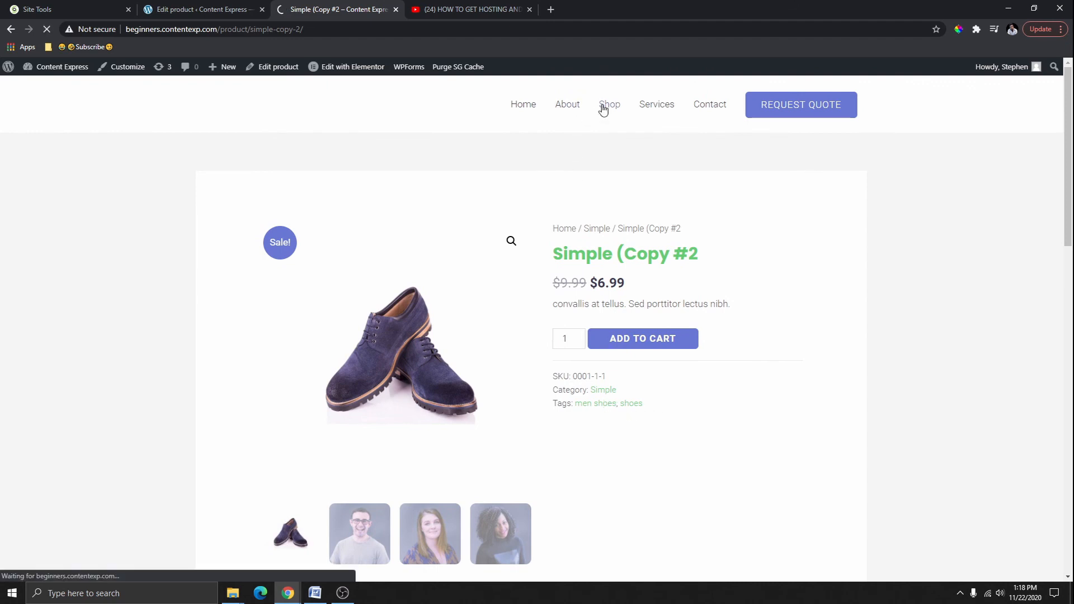
pyautogui.scroll(-1, 518, 251)
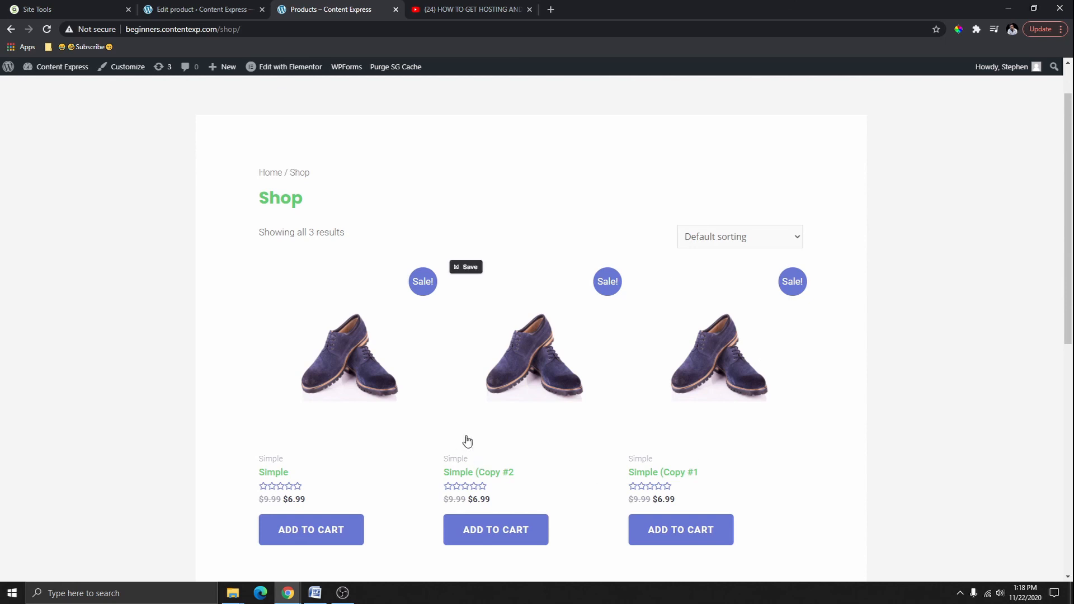
pyautogui.scroll(-2, 478, 434)
pyautogui.click(506, 421)
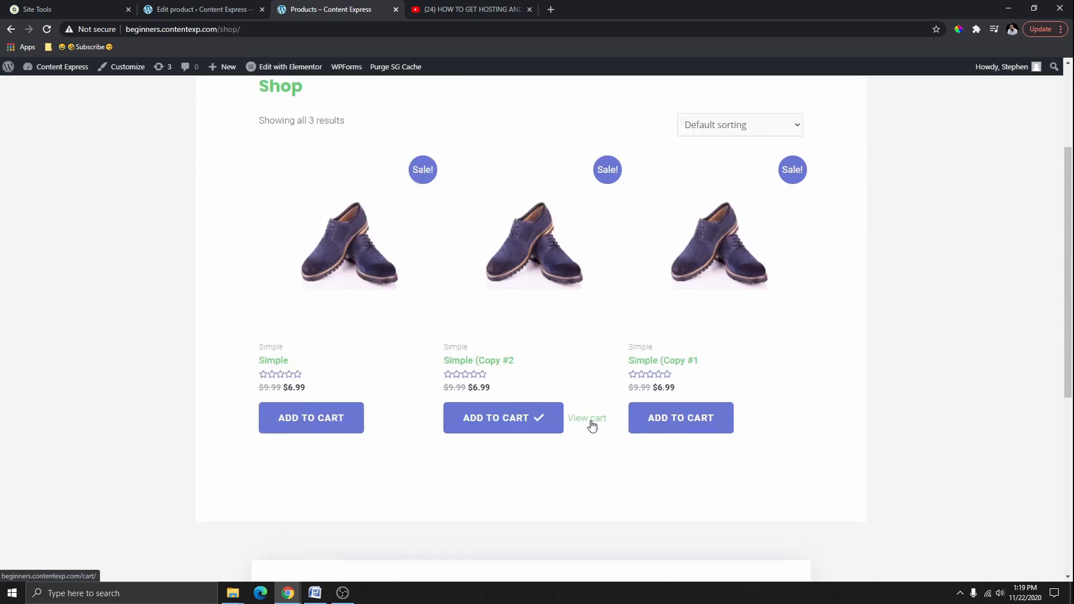
pyautogui.click(592, 427)
pyautogui.scroll(-5, 594, 216)
pyautogui.scroll(5, 627, 368)
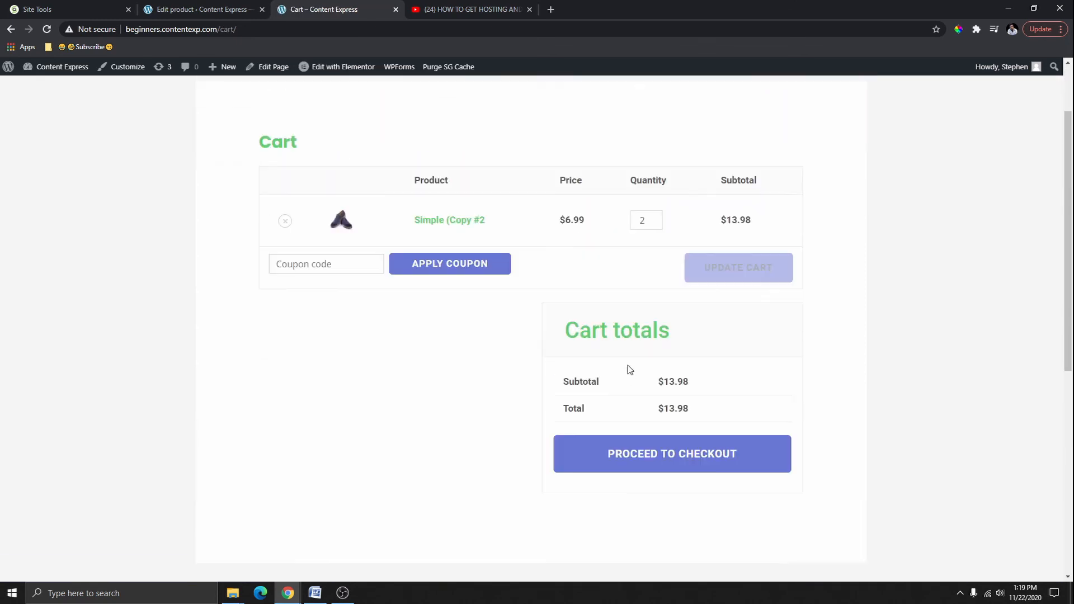
pyautogui.scroll(-4, 687, 259)
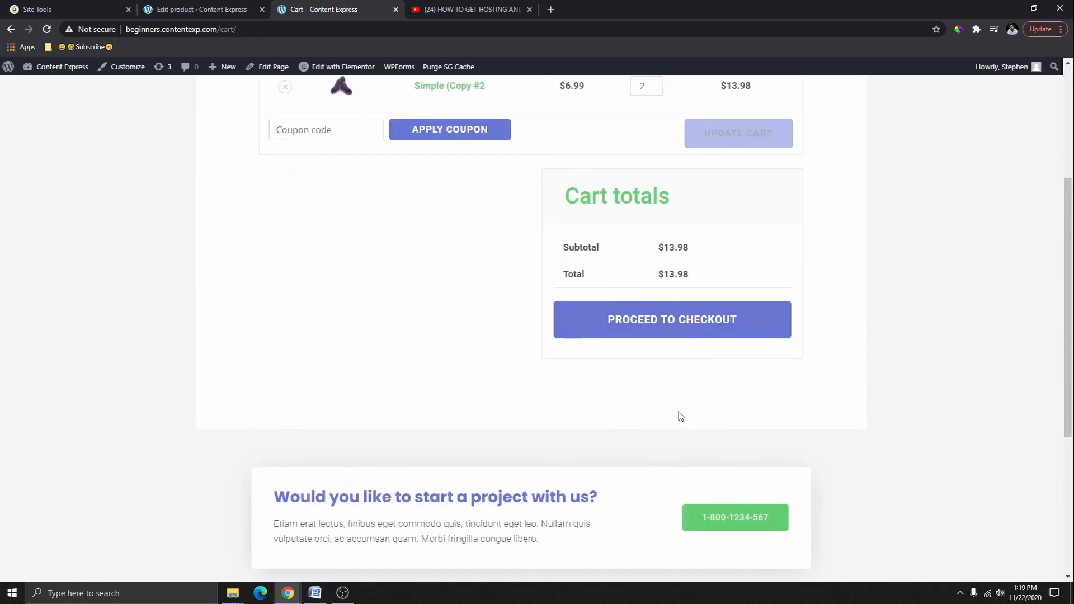
# - Proceed to checkout and look over the billing details form, order summary and payment section
pyautogui.click(693, 321)
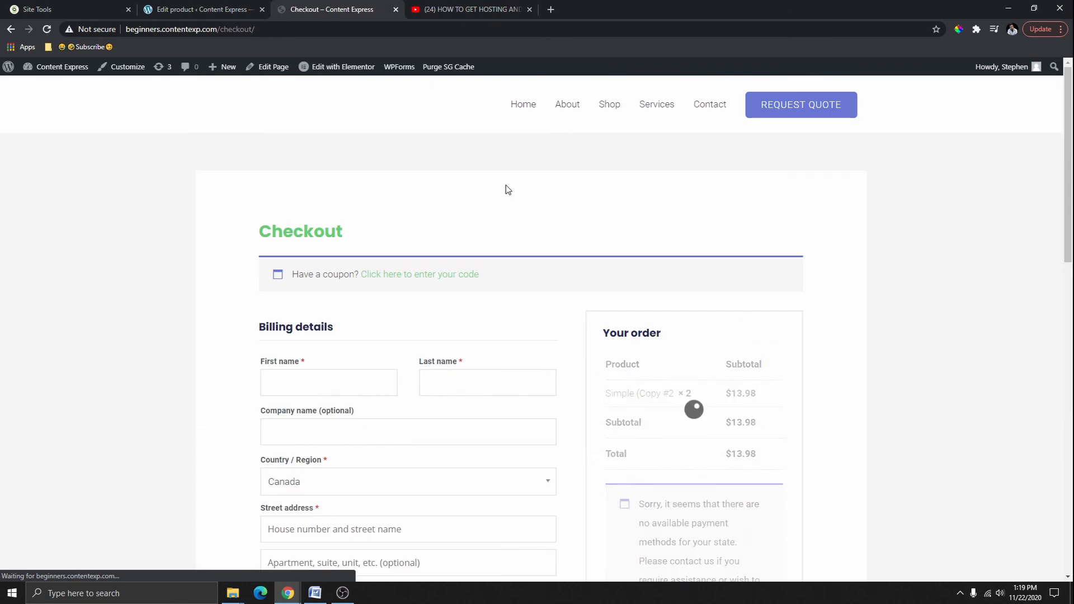
pyautogui.scroll(-6, 520, 251)
pyautogui.scroll(6, 577, 389)
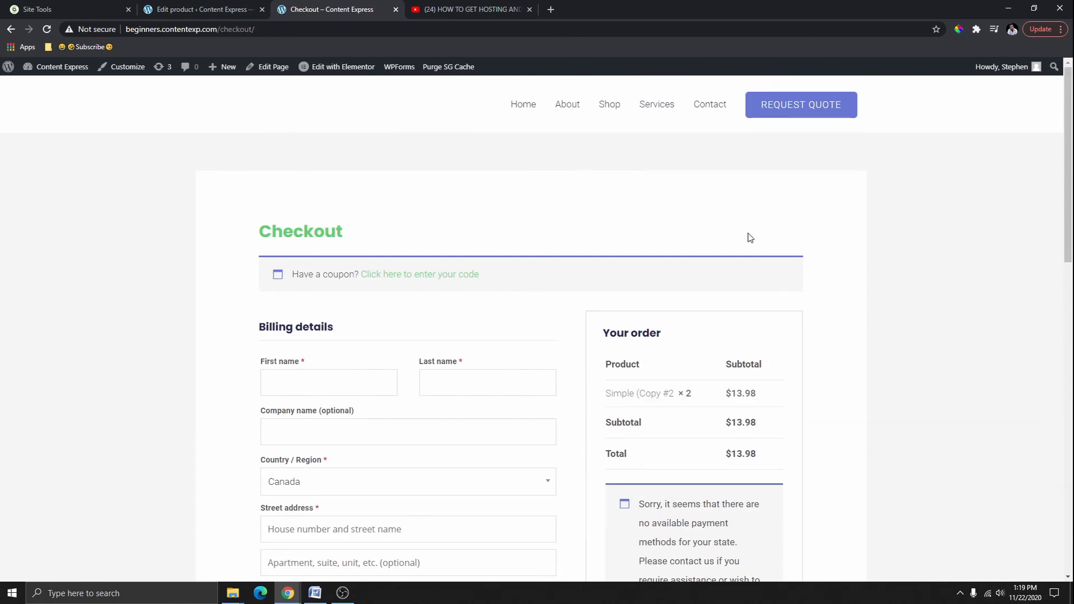
pyautogui.scroll(-10, 748, 237)
pyautogui.scroll(10, 571, 364)
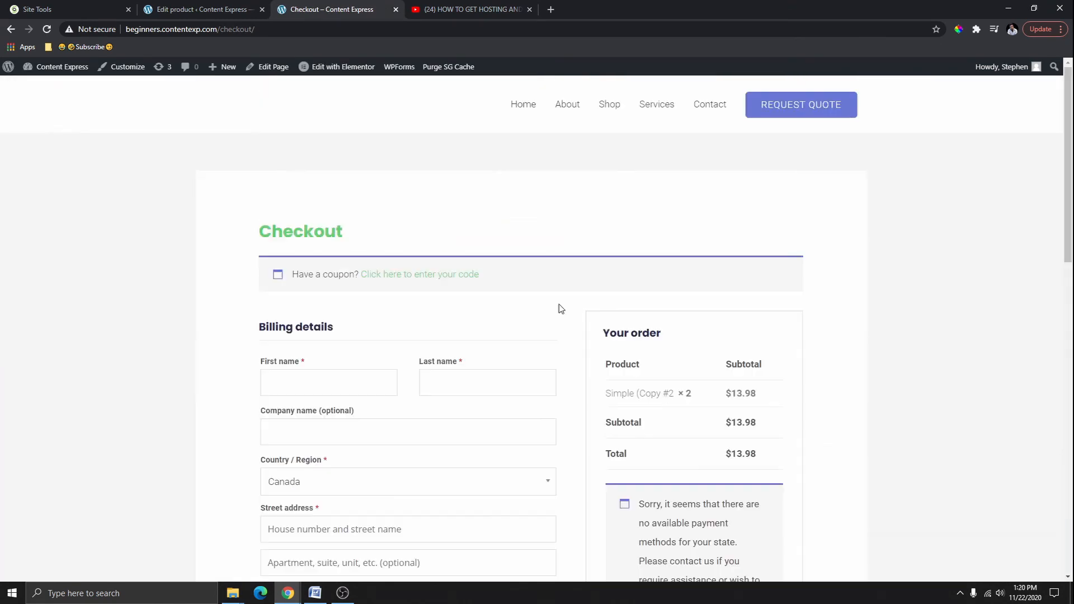